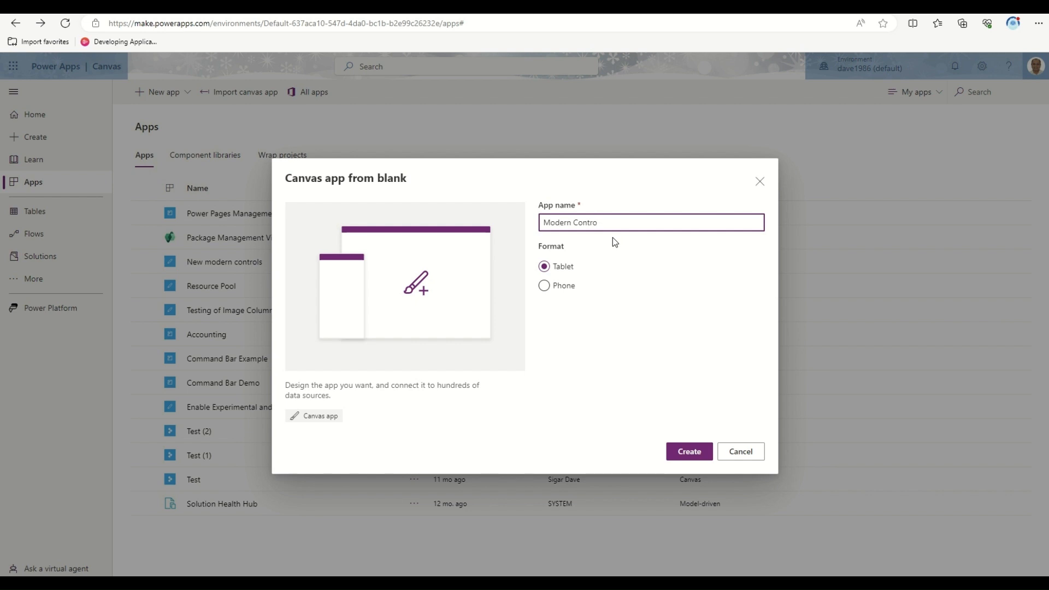
# Create a blank tablet-format canvas app named "Modern Controls Theme Support".
pyautogui.write('upport')
pyautogui.click(693, 454)
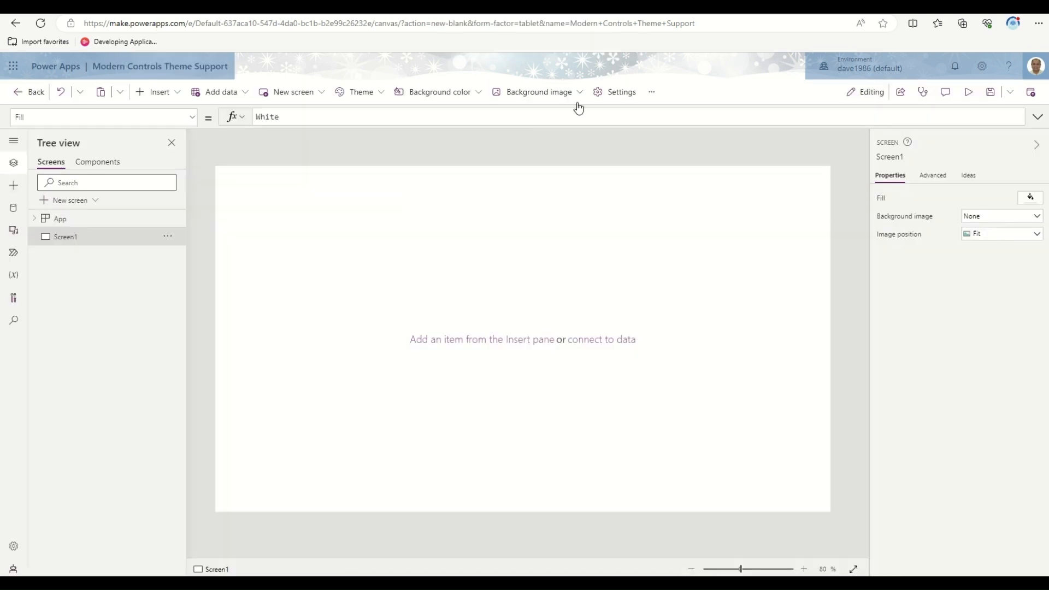
# Turn on the "Modern controls and themes" upcoming feature in the app settings and dismiss the theme introduction.
pyautogui.click(608, 101)
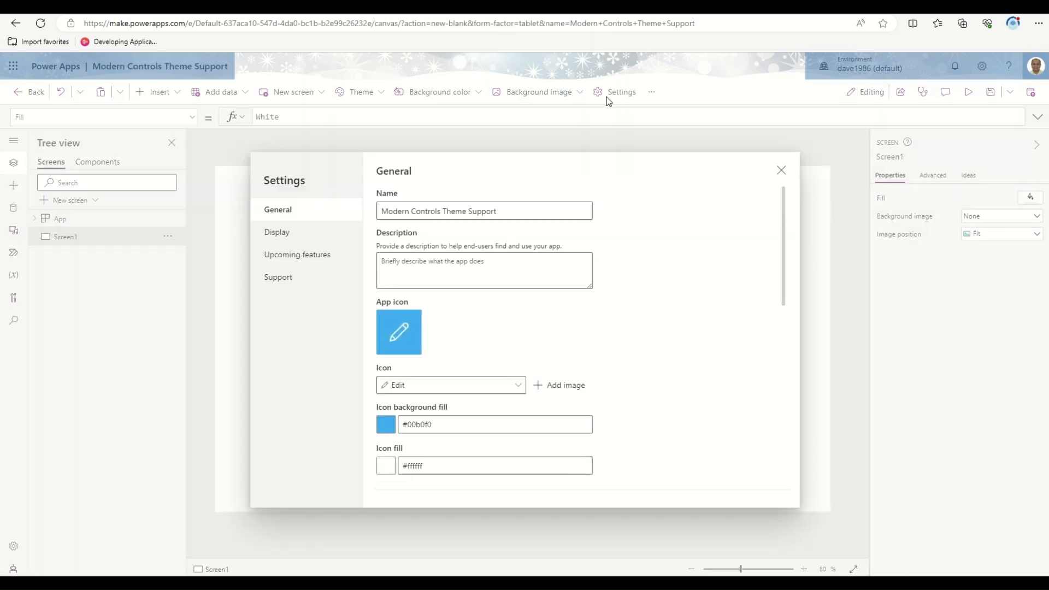
pyautogui.click(323, 256)
pyautogui.click(425, 193)
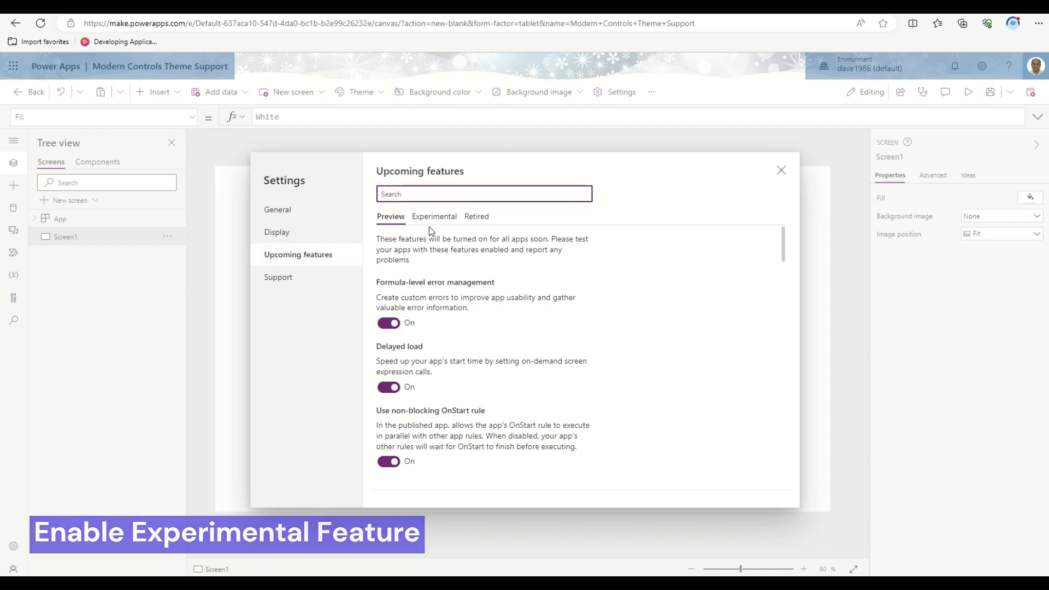
pyautogui.click(434, 216)
pyautogui.click(434, 196)
pyautogui.write('theme')
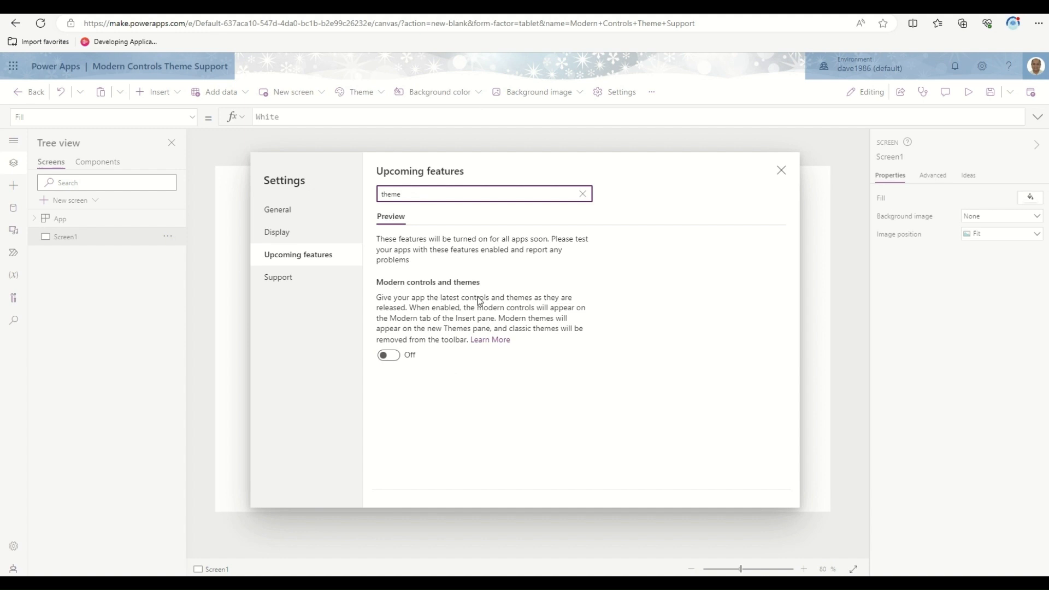
pyautogui.click(383, 358)
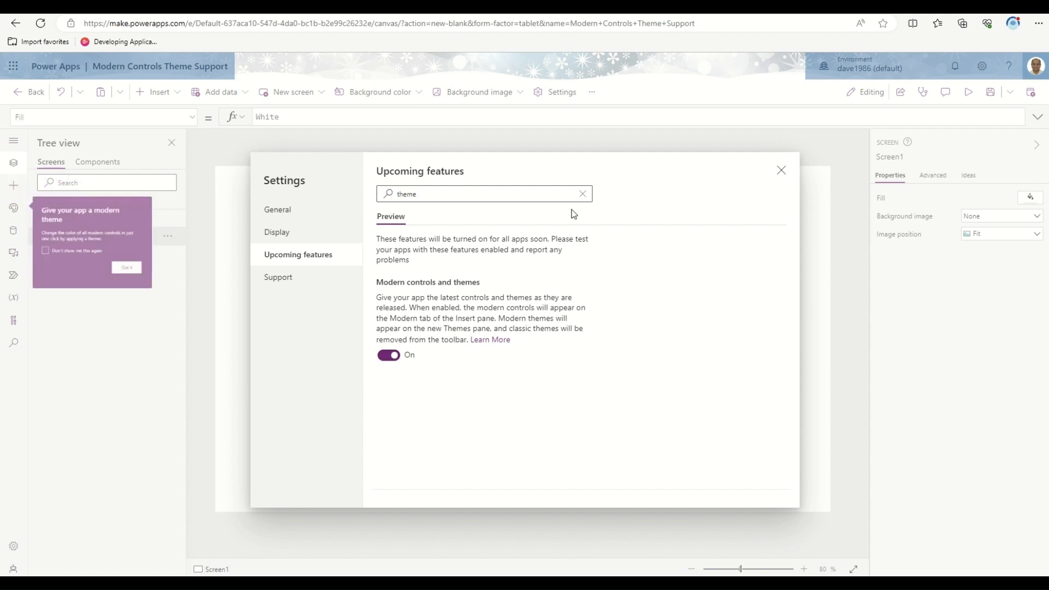
pyautogui.click(781, 171)
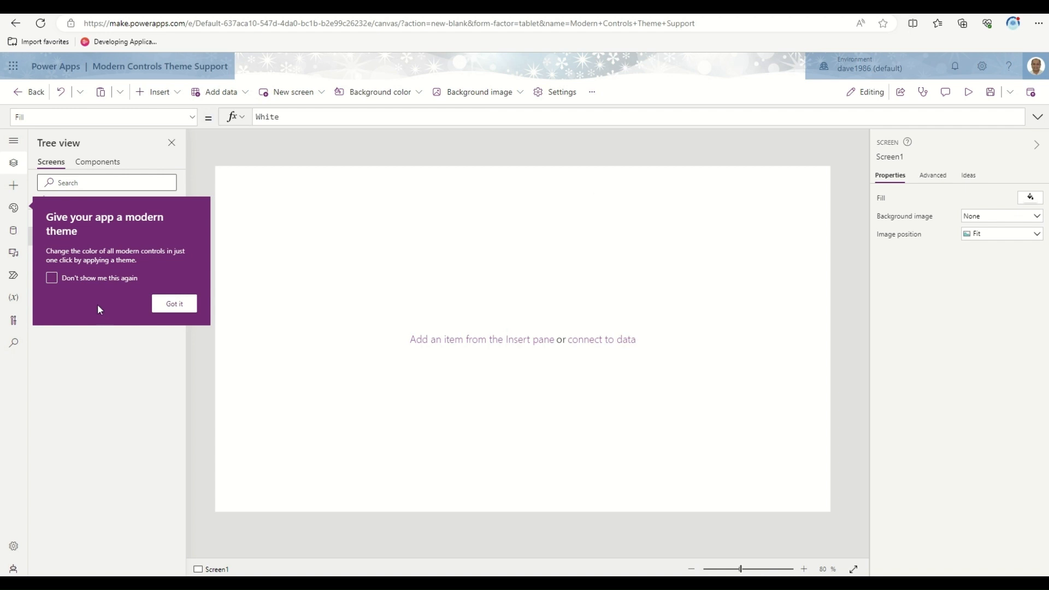
pyautogui.click(174, 305)
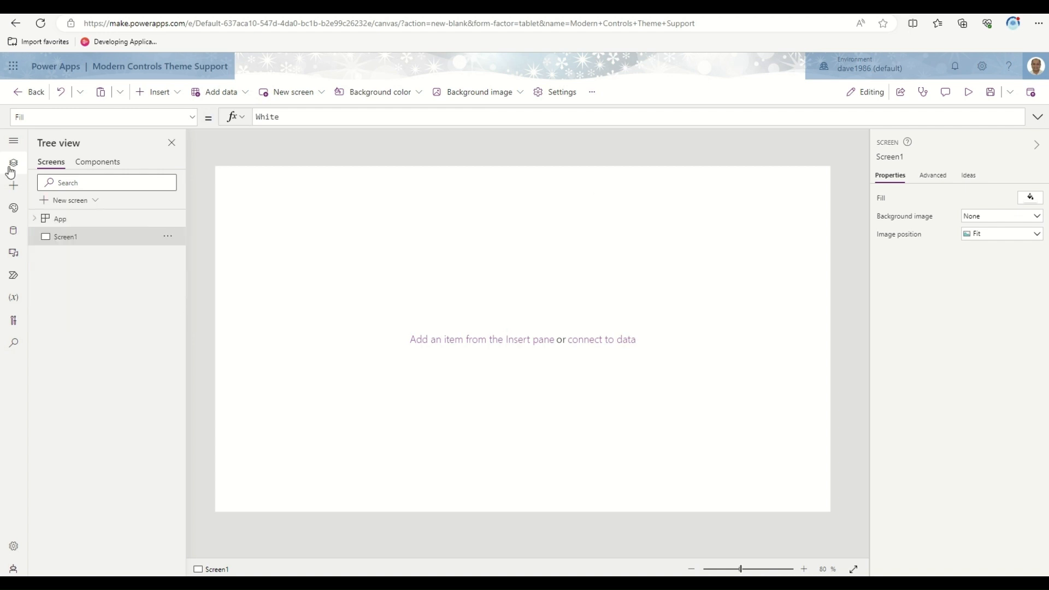
# Rename Screen1 to "Controls".
pyautogui.rightClick(62, 242)
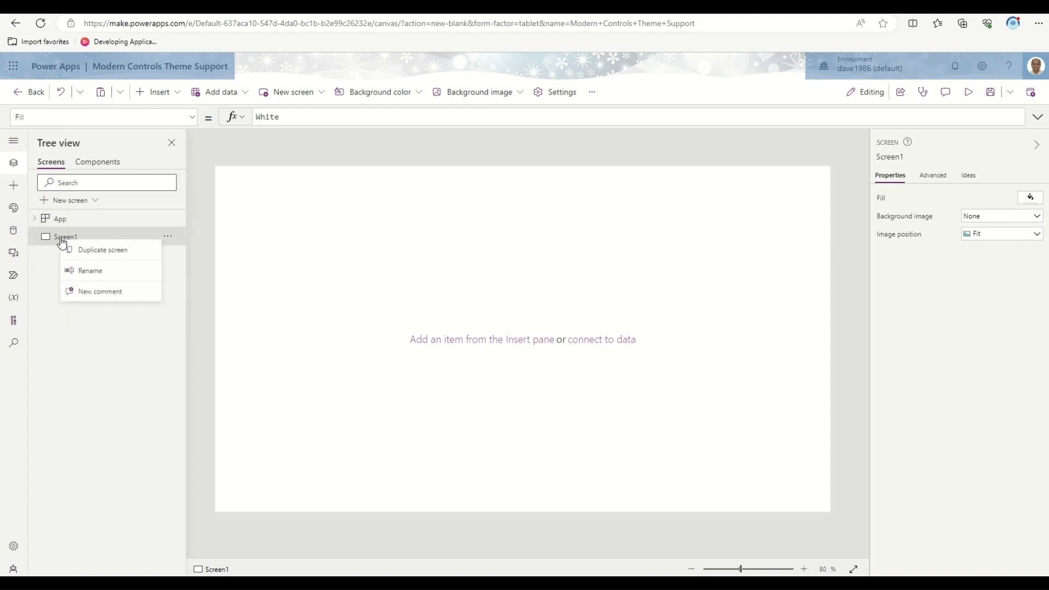
pyautogui.click(95, 272)
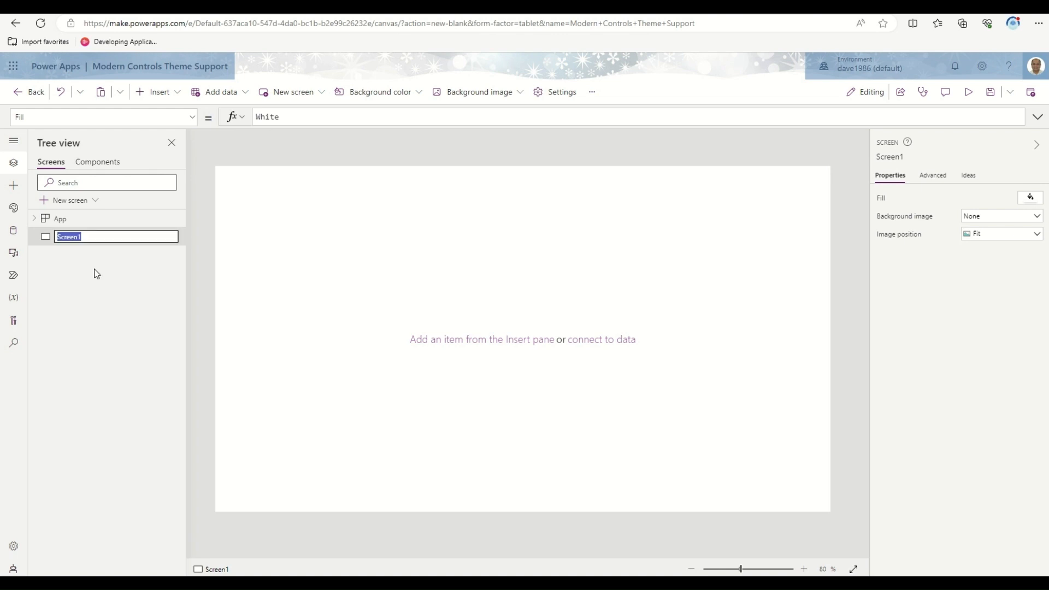
pyautogui.write('Controls')
pyautogui.press('Return')
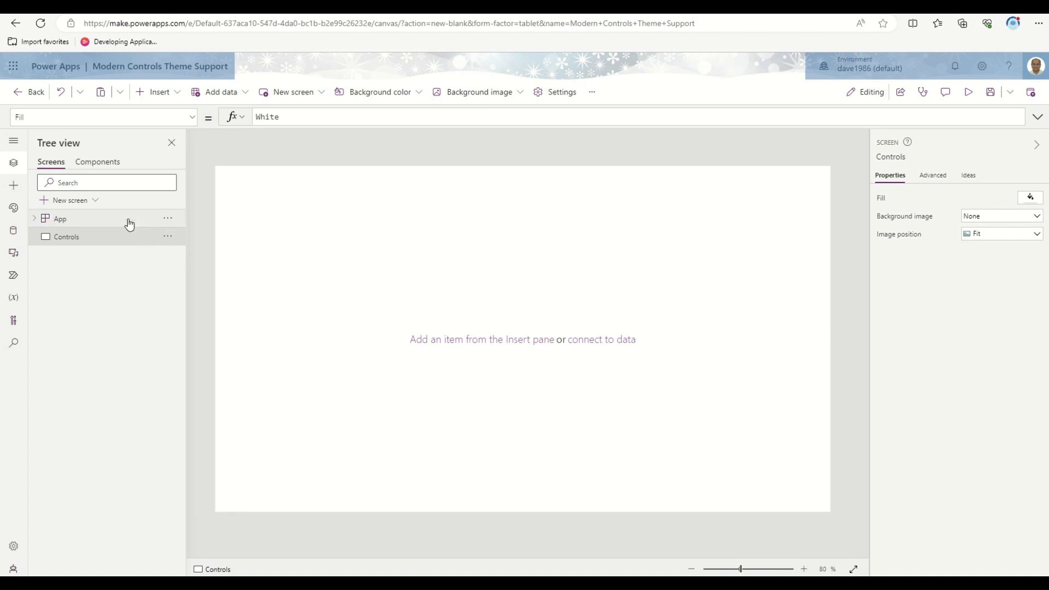
# Apply the Red modern theme to the app.
pyautogui.click(19, 144)
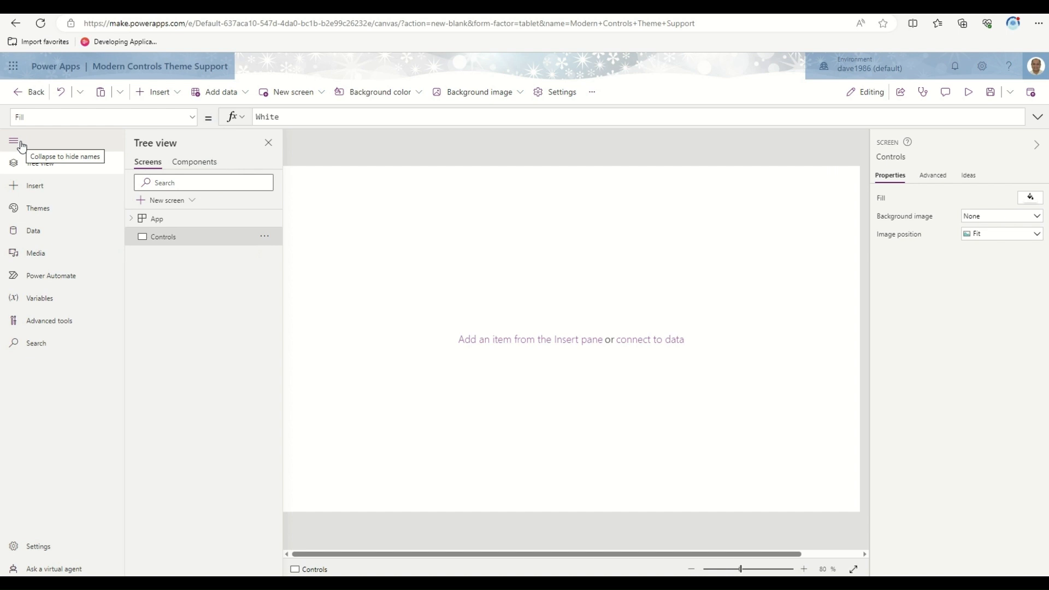
pyautogui.click(44, 209)
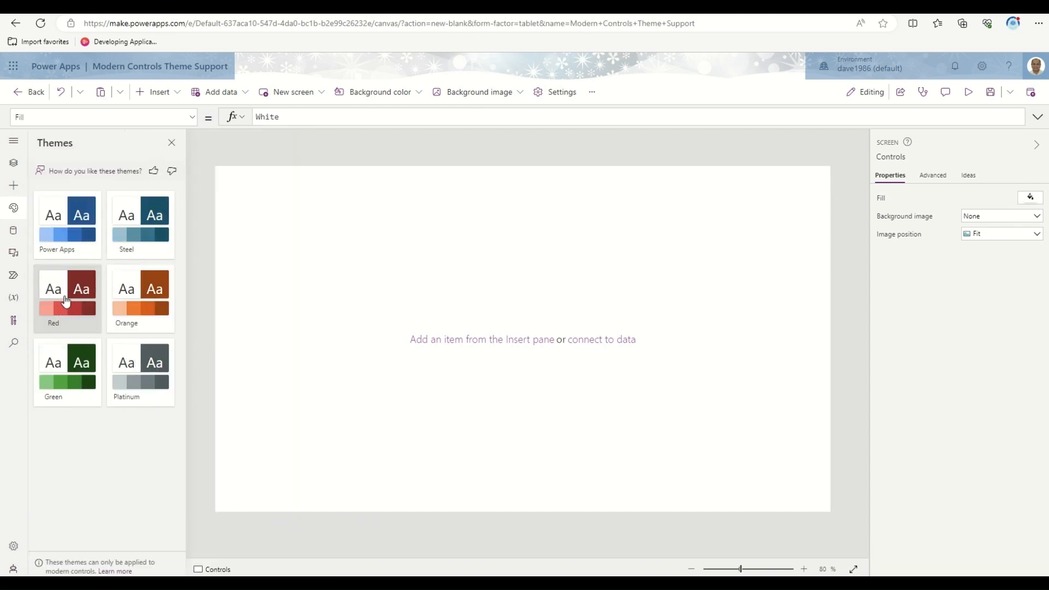
# Add a modern badge, button and checkbox in a row along the upper edge of the Controls screen.
pyautogui.click(14, 189)
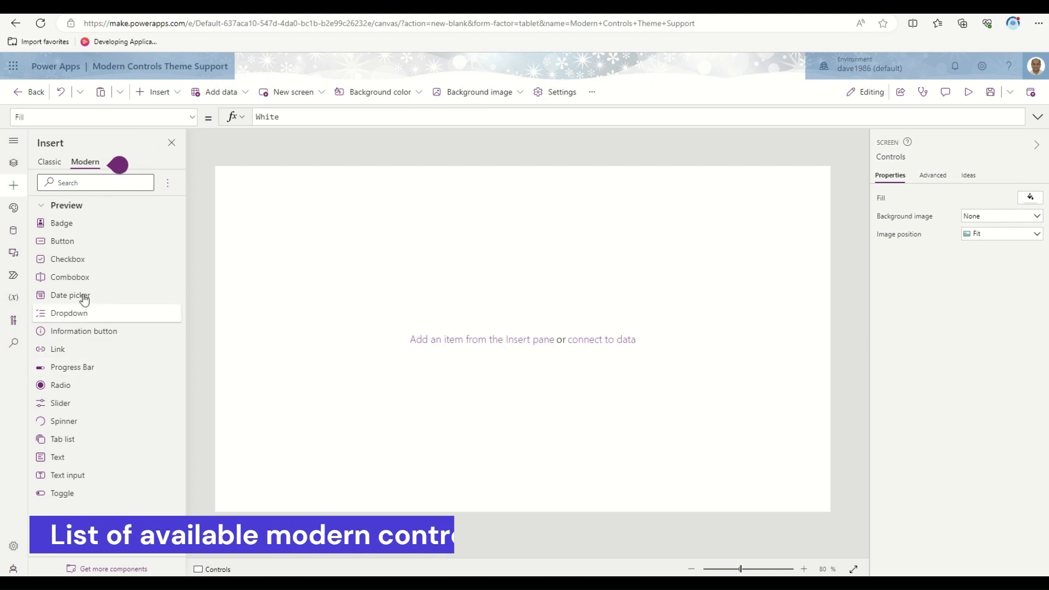
pyautogui.click(64, 224)
pyautogui.click(62, 242)
pyautogui.click(66, 259)
pyautogui.moveTo(265, 204); pyautogui.dragTo(346, 192)
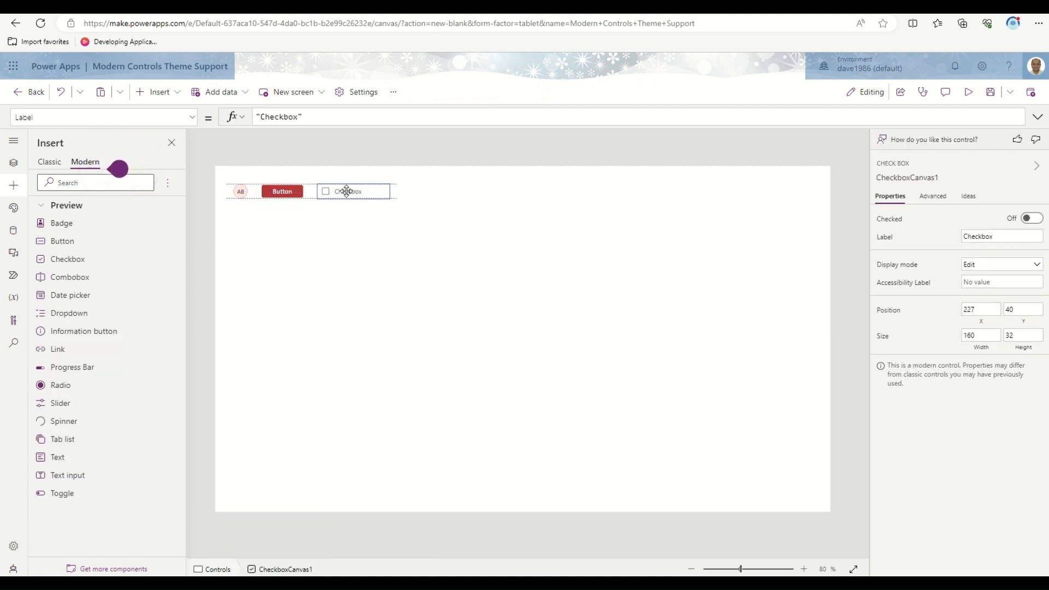
# Add a modern combo box below the badge at about X 40, Y 115, dismissing the modern controls introduction.
pyautogui.click(70, 278)
pyautogui.click(90, 165)
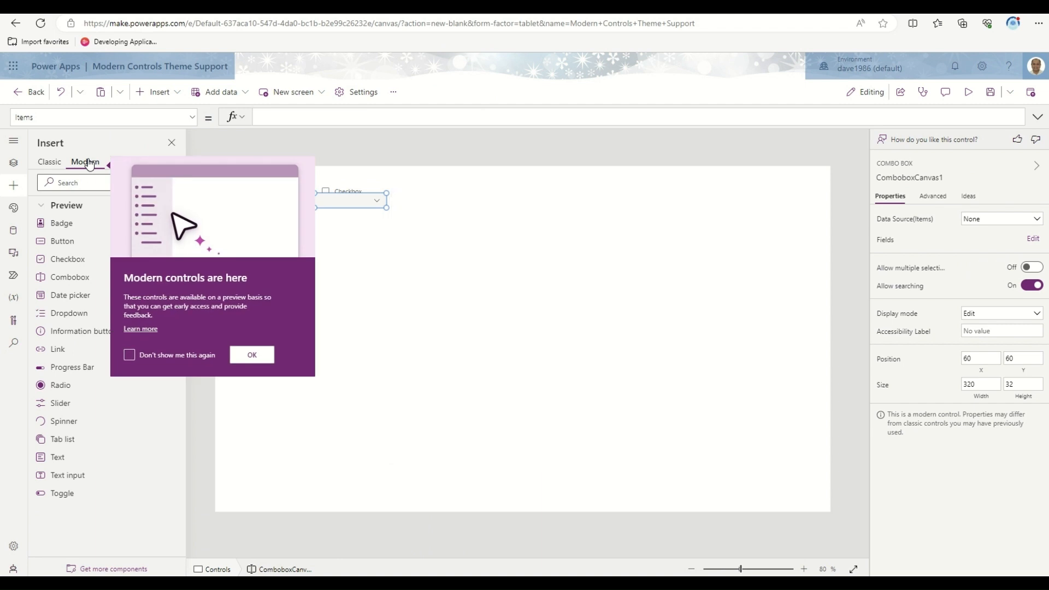
pyautogui.click(252, 356)
pyautogui.moveTo(284, 200); pyautogui.dragTo(275, 225)
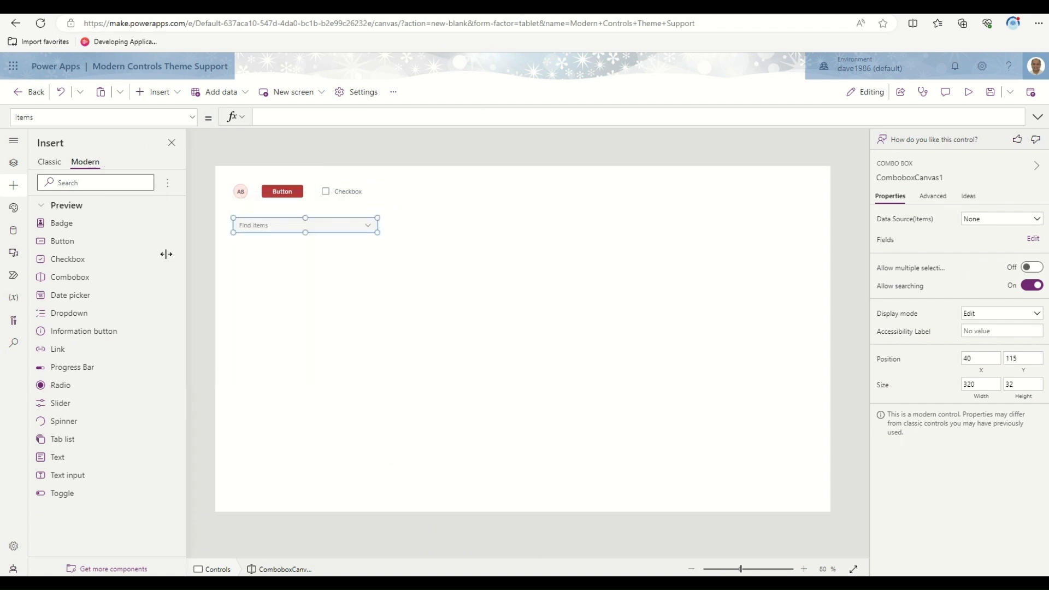
pyautogui.click(69, 280)
pyautogui.moveTo(340, 201); pyautogui.dragTo(498, 192)
pyautogui.press('Delete')
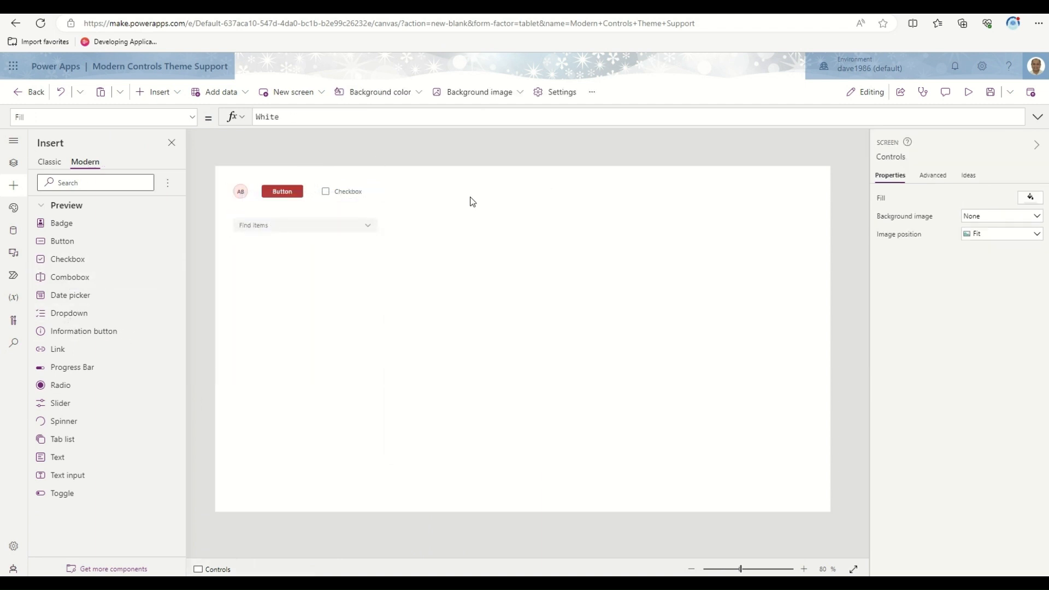
# Add a modern date picker beside the checkbox and a dropdown below the combo box at about X 40, Y 166.
pyautogui.click(71, 295)
pyautogui.moveTo(325, 199); pyautogui.dragTo(304, 258)
pyautogui.click(85, 316)
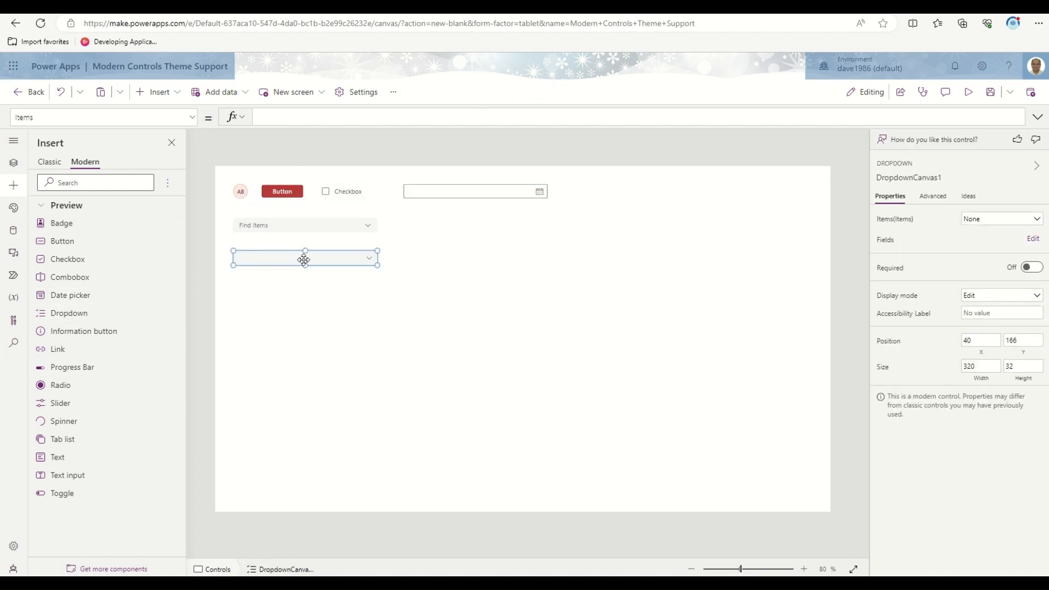
# Add a modern information button, link and progress bar stacked below the dropdown.
pyautogui.click(82, 331)
pyautogui.moveTo(249, 200); pyautogui.dragTo(250, 284)
pyautogui.click(58, 349)
pyautogui.moveTo(257, 200); pyautogui.dragTo(277, 322)
pyautogui.click(72, 367)
pyautogui.moveTo(280, 203); pyautogui.dragTo(281, 358)
# Add a modern radio group below the date picker, a slider beside the date picker, and a spinner below and beyond the slider.
pyautogui.click(61, 385)
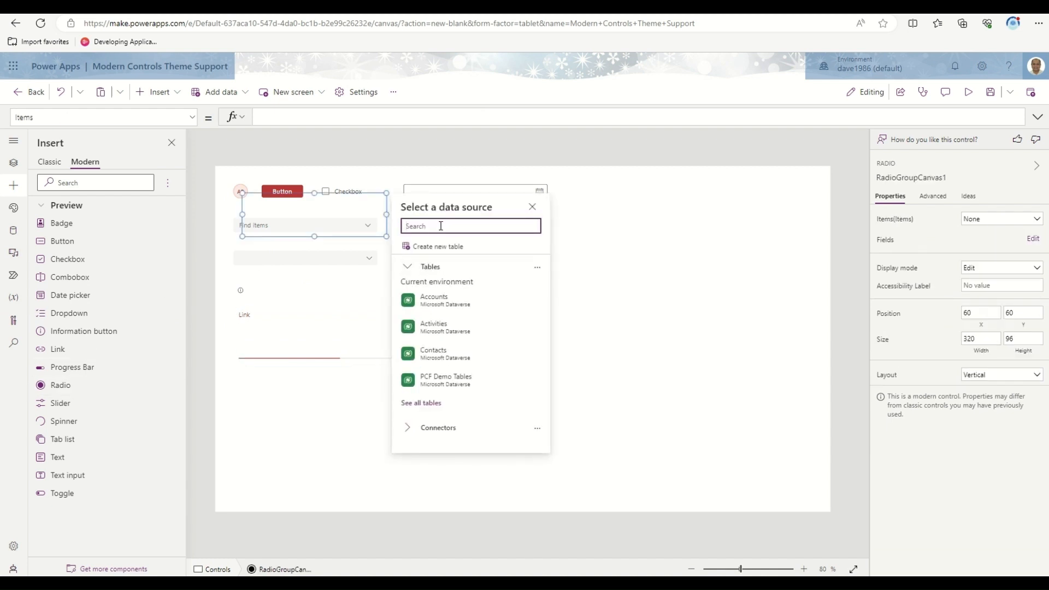
pyautogui.moveTo(246, 219); pyautogui.dragTo(406, 246)
pyautogui.click(61, 404)
pyautogui.moveTo(282, 193); pyautogui.dragTo(606, 191)
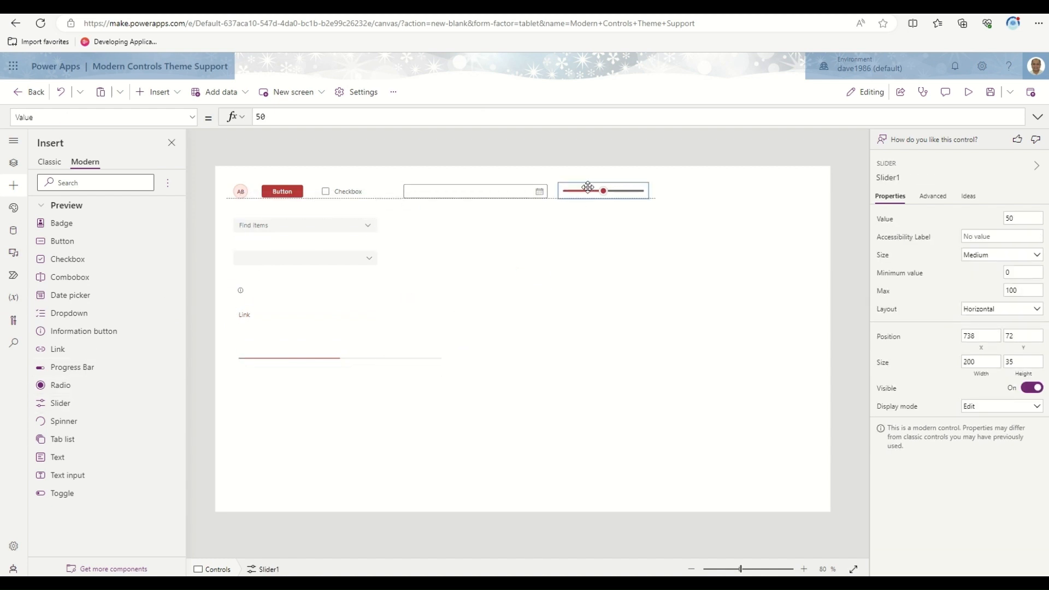
pyautogui.click(66, 421)
pyautogui.moveTo(269, 209); pyautogui.dragTo(698, 204)
# Add a modern tab list below the spinner and a text control underneath it.
pyautogui.click(63, 439)
pyautogui.moveTo(331, 207); pyautogui.dragTo(773, 279)
pyautogui.click(57, 457)
pyautogui.moveTo(255, 195); pyautogui.dragTo(718, 328)
# Add a modern text input below the progress bar and a toggle beneath it at about X 52, Y 631.
pyautogui.click(67, 475)
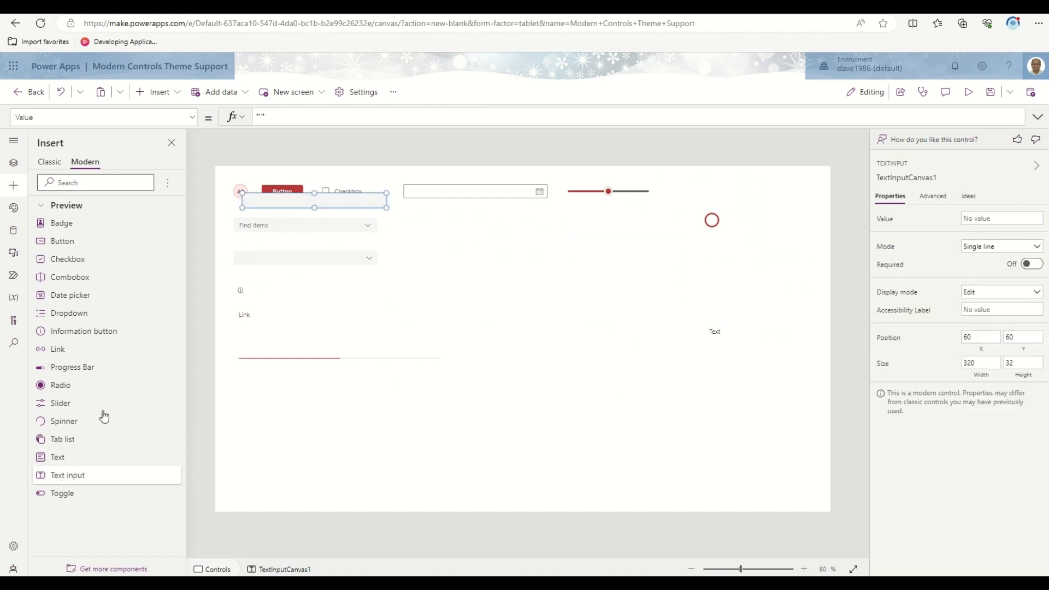
pyautogui.moveTo(307, 198); pyautogui.dragTo(306, 411)
pyautogui.click(63, 493)
pyautogui.moveTo(263, 196); pyautogui.dragTo(259, 453)
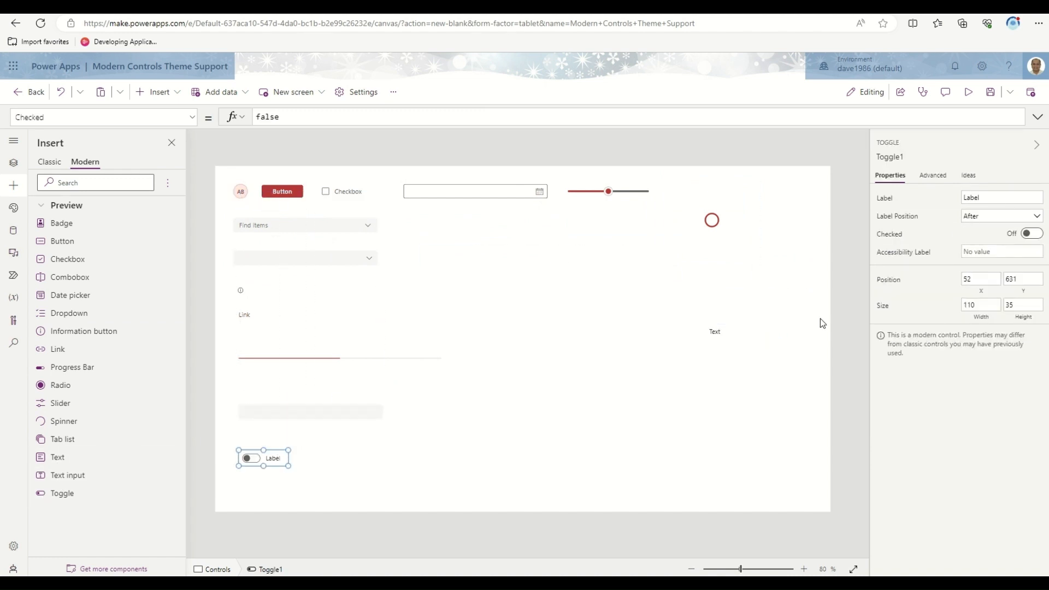
# Preview the app to check the theme colour on the controls, switching on the toggle, focusing both list boxes and lowering the slider.
pyautogui.click(968, 92)
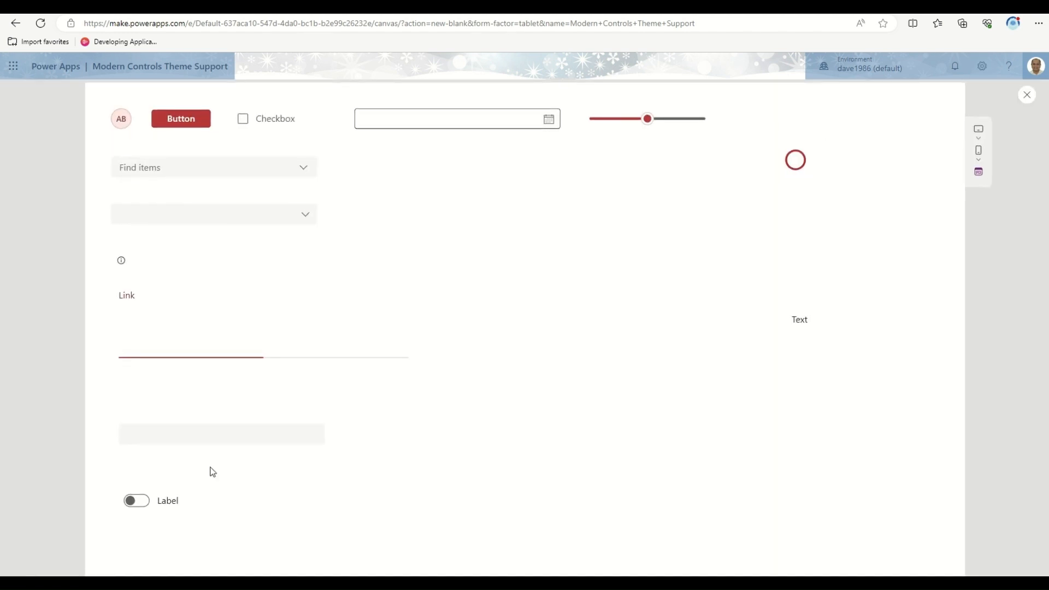
pyautogui.click(143, 505)
pyautogui.click(219, 163)
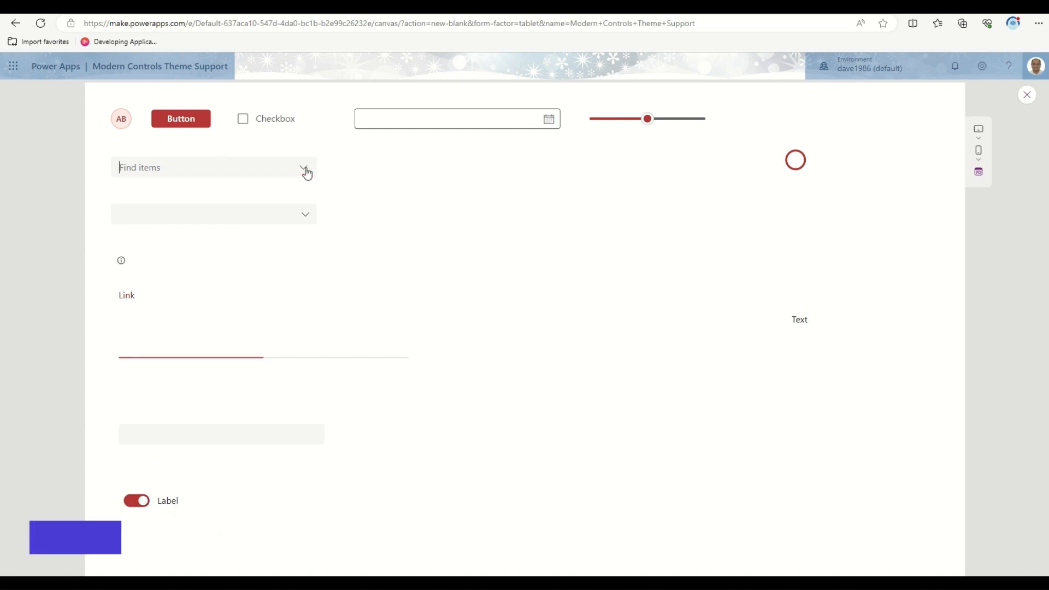
pyautogui.click(310, 221)
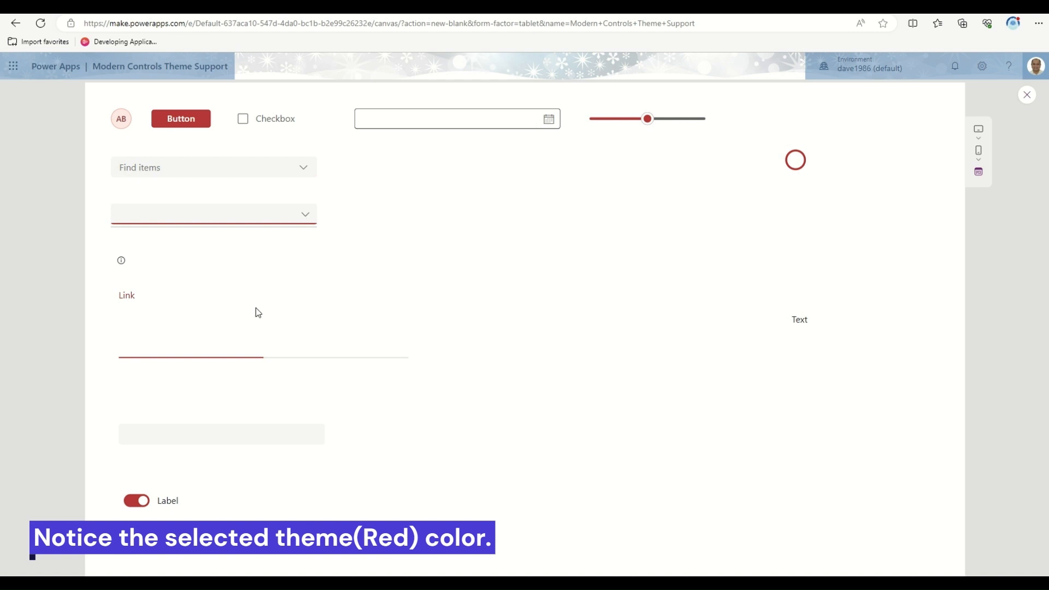
pyautogui.click(195, 352)
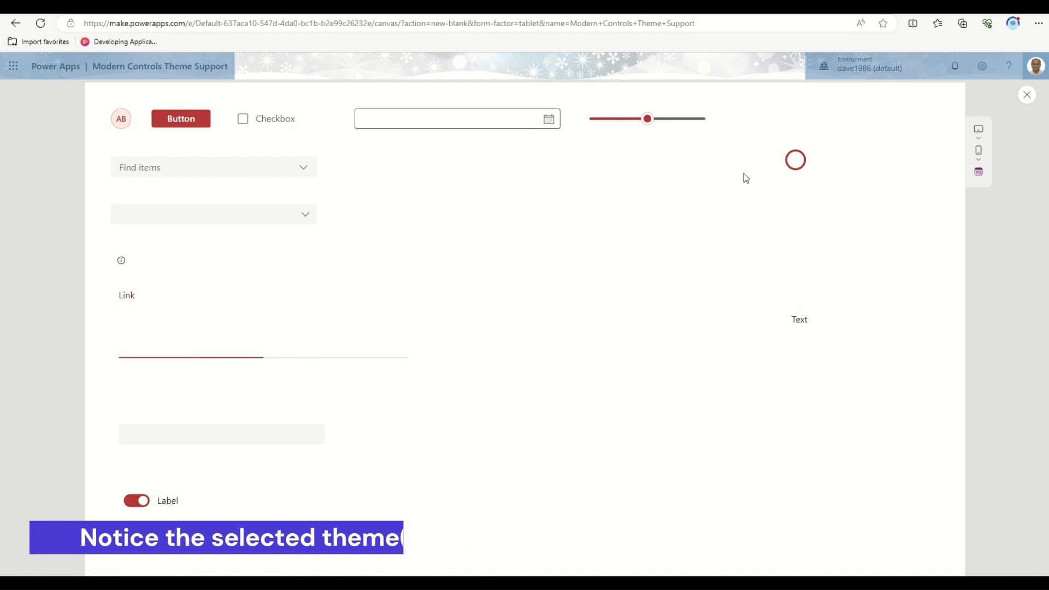
pyautogui.moveTo(650, 121); pyautogui.dragTo(630, 137)
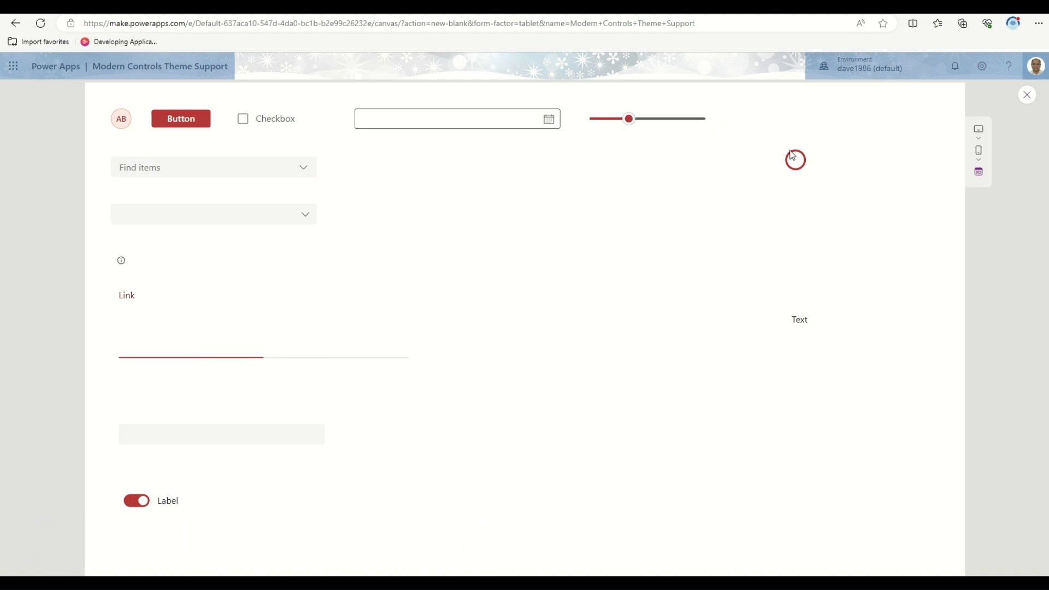
pyautogui.click(1028, 96)
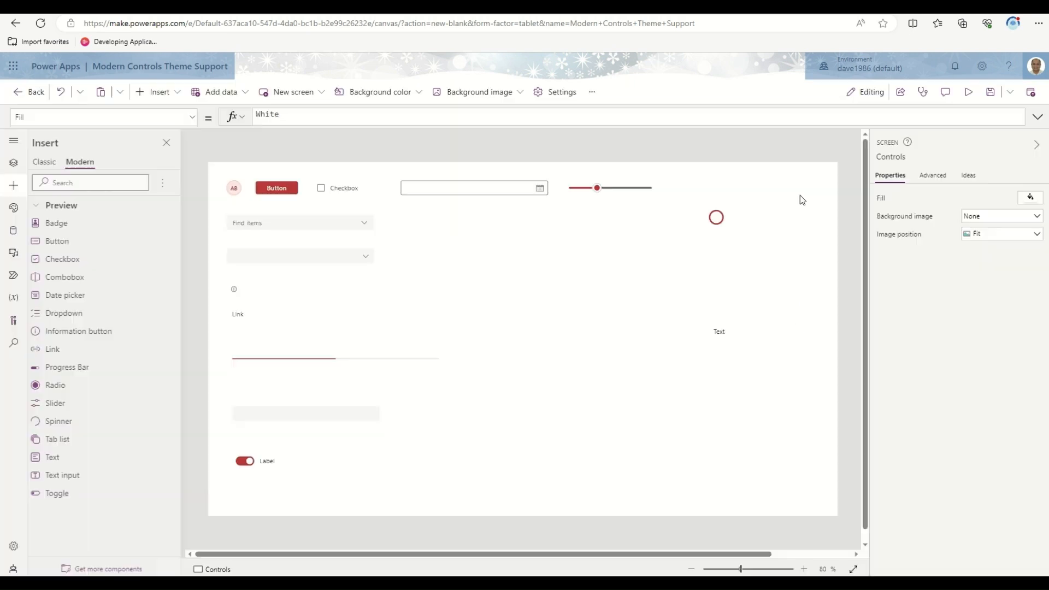
# Set the combo box's Items property to [1,2,3].
pyautogui.click(481, 188)
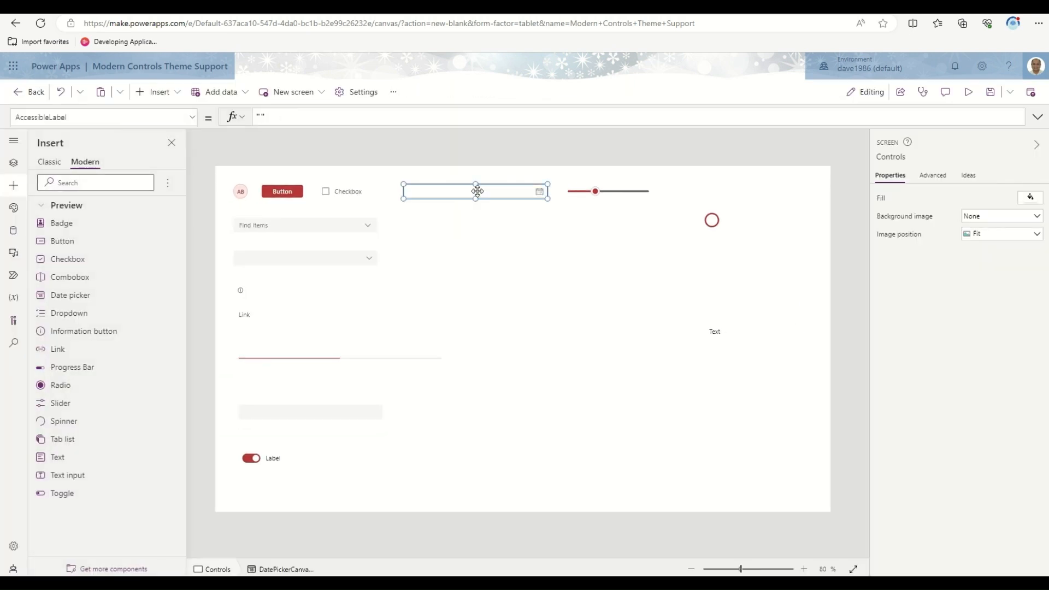
pyautogui.click(258, 226)
pyautogui.click(289, 113)
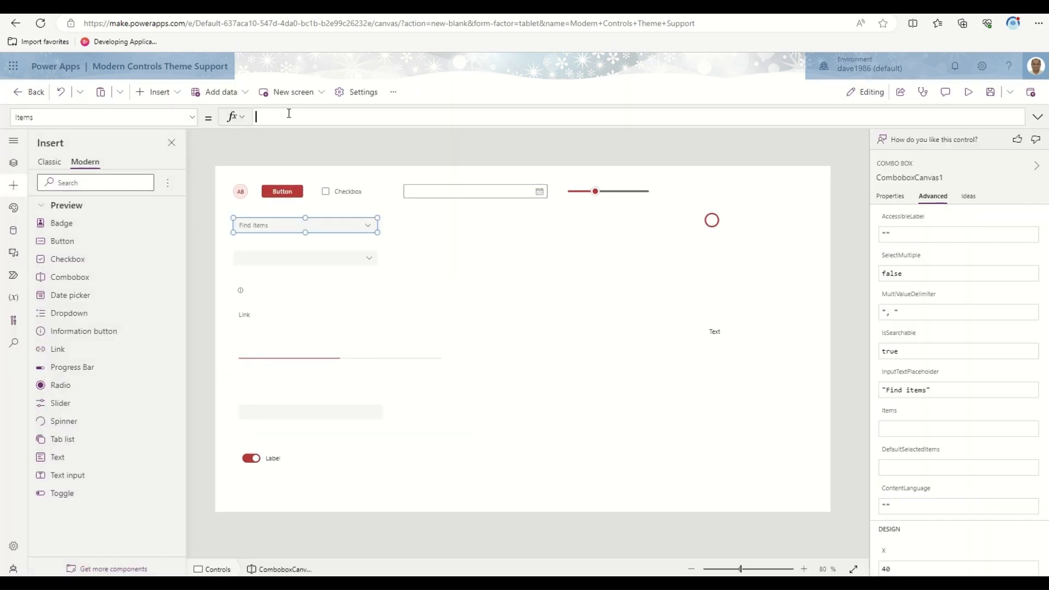
pyautogui.write('1,2,3')
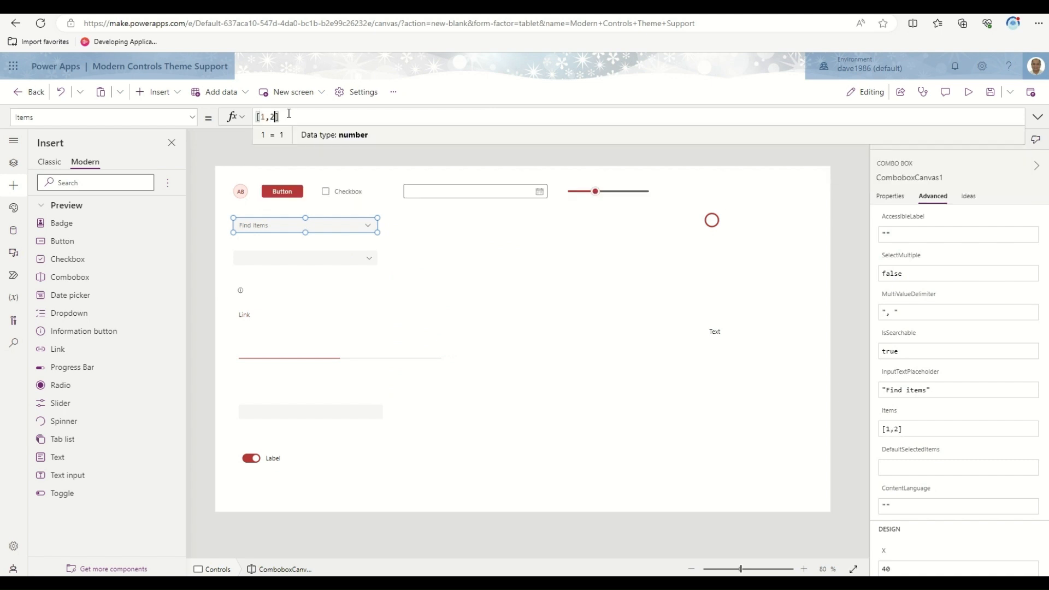
pyautogui.click(234, 155)
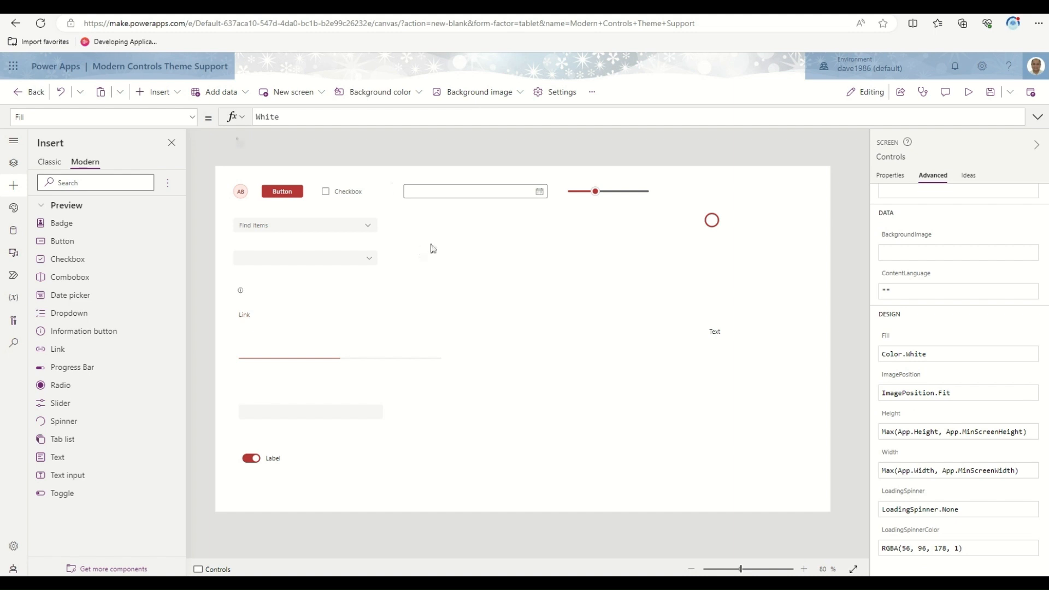
# Preview the app and test the combo box by selecting item 1, then focus the dropdown below it.
pyautogui.click(969, 92)
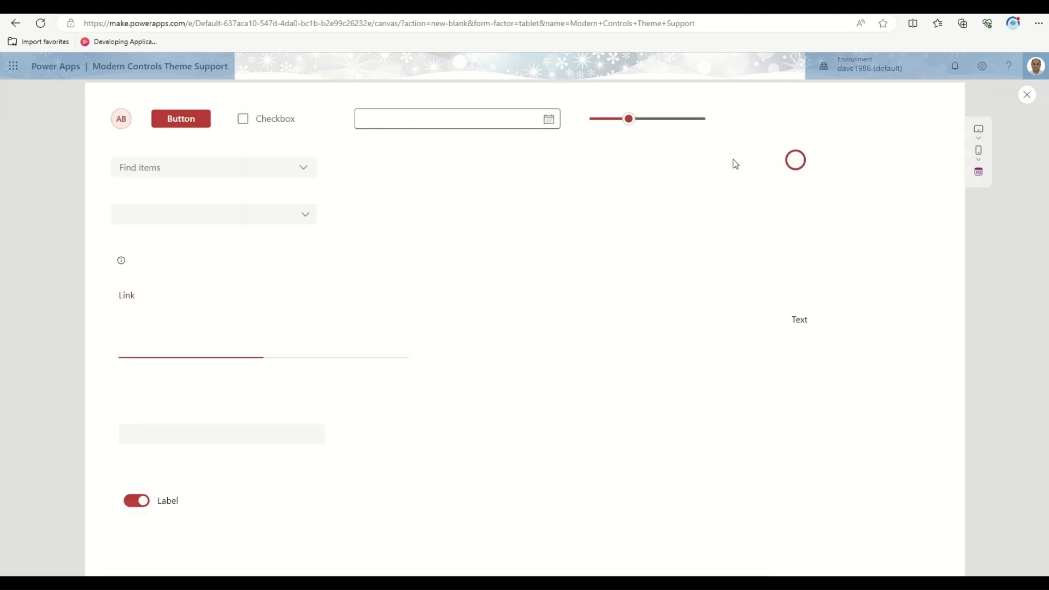
pyautogui.click(306, 169)
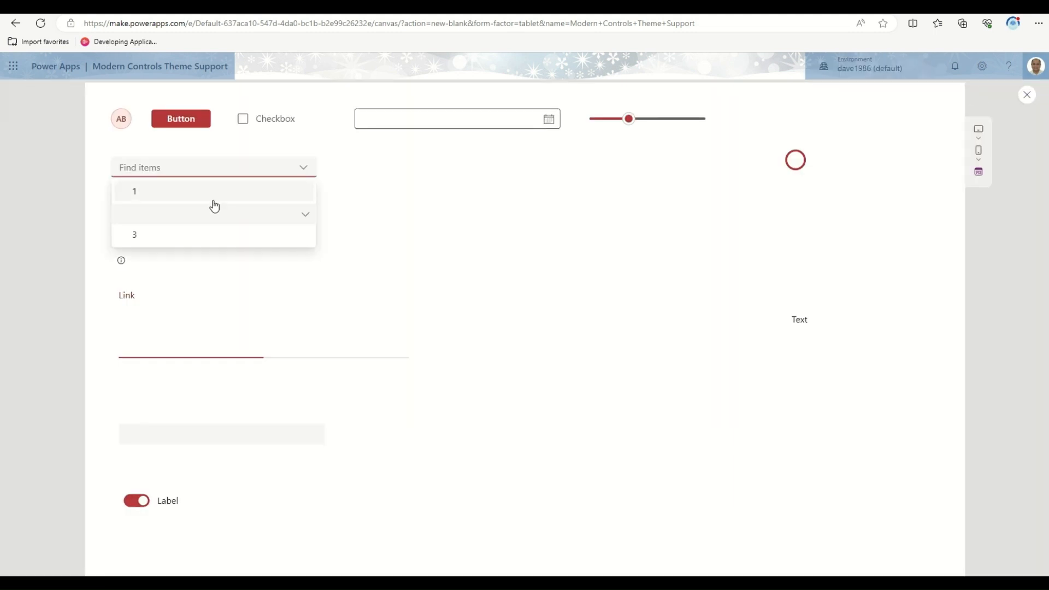
pyautogui.click(213, 201)
pyautogui.click(308, 168)
pyautogui.click(220, 218)
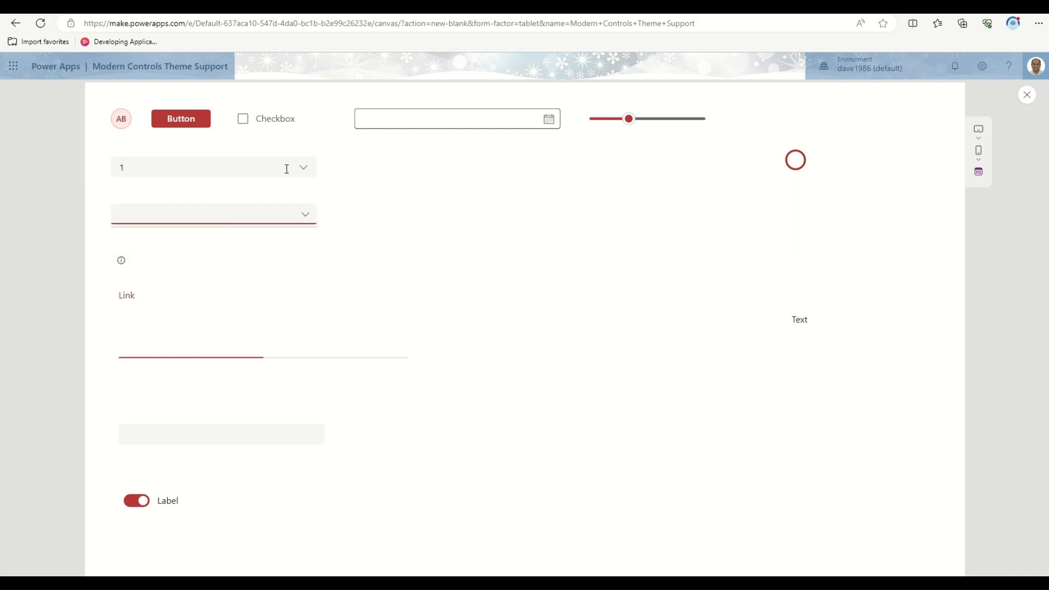
# Test the combo box in the preview by selecting item 3, and close the preview.
pyautogui.click(304, 167)
pyautogui.click(164, 240)
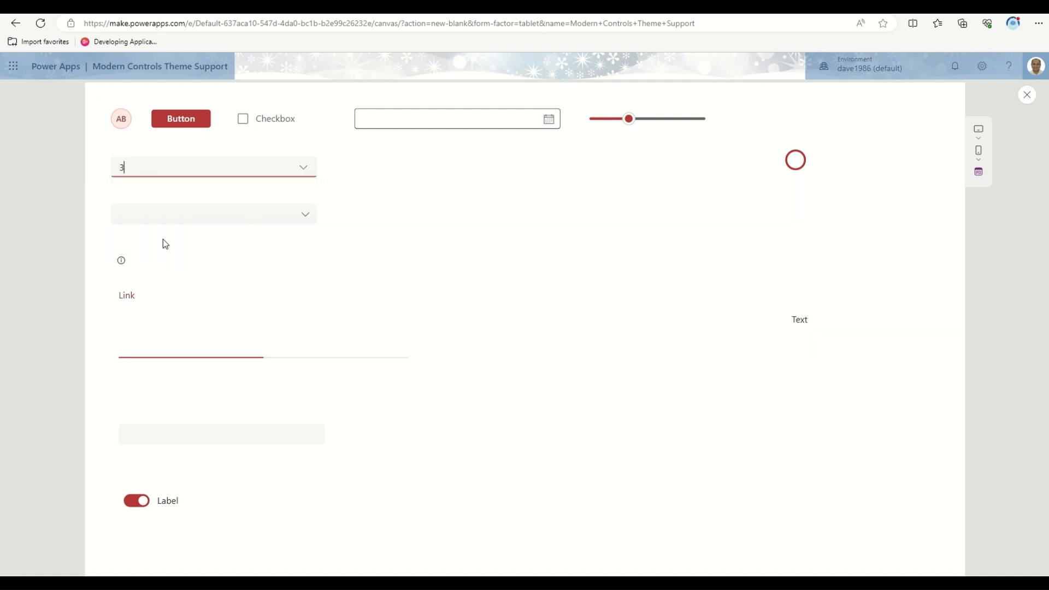
pyautogui.click(1028, 95)
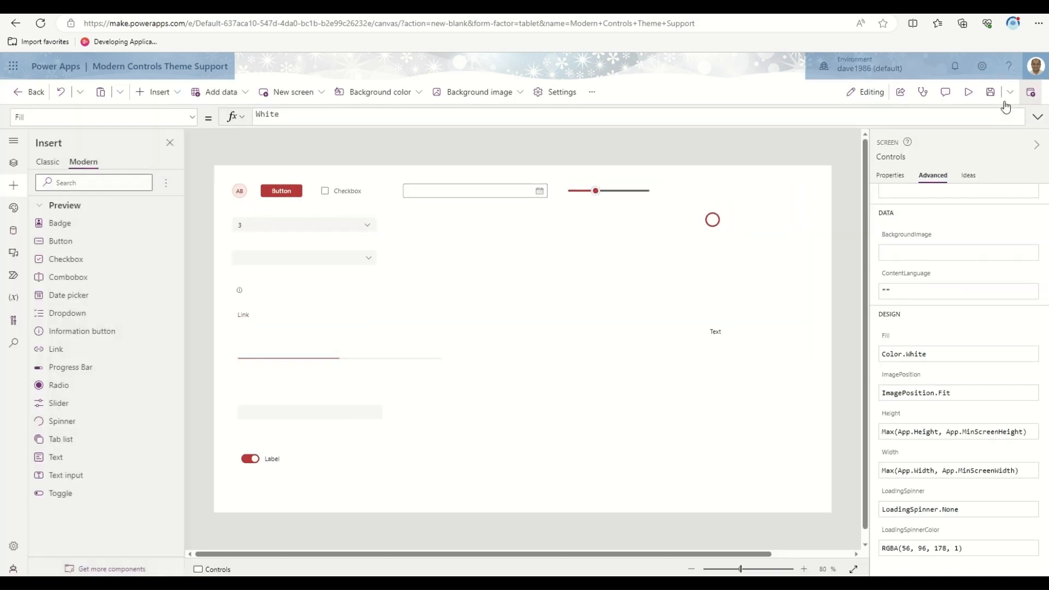
# Inspect the Items formula of the combo box on the Controls screen.
pyautogui.click(305, 224)
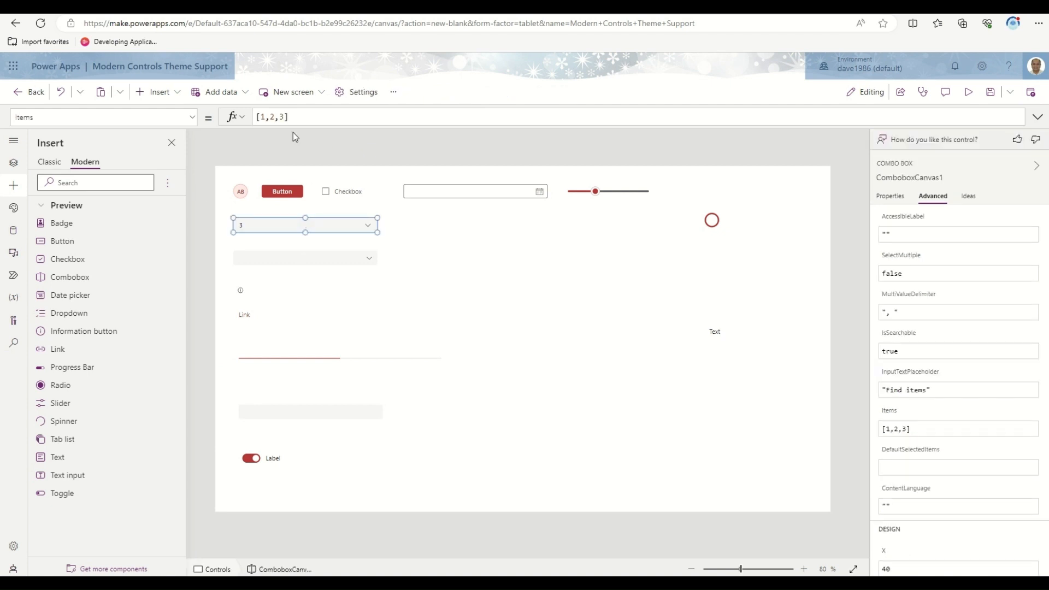
pyautogui.click(276, 116)
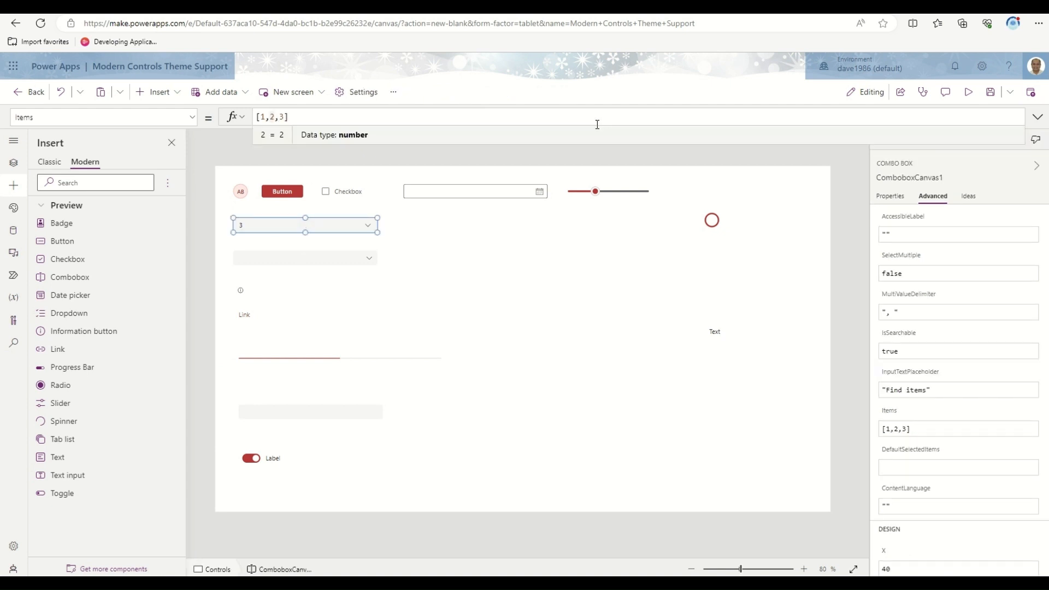
pyautogui.click(729, 347)
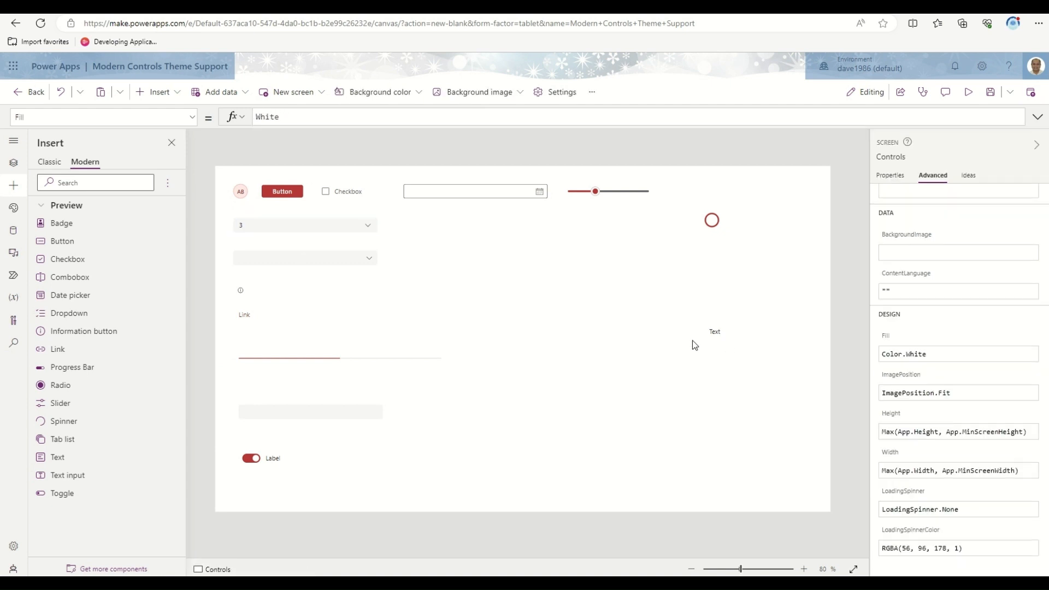
# Set the Items property of the dropdown below the combo box to [1,2,3].
pyautogui.click(298, 263)
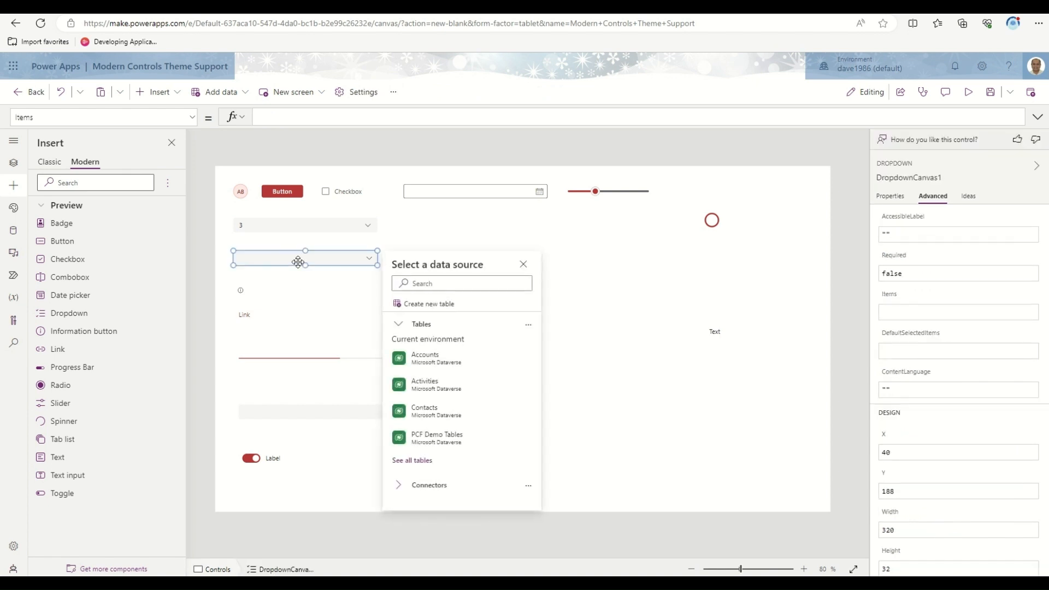
pyautogui.click(291, 121)
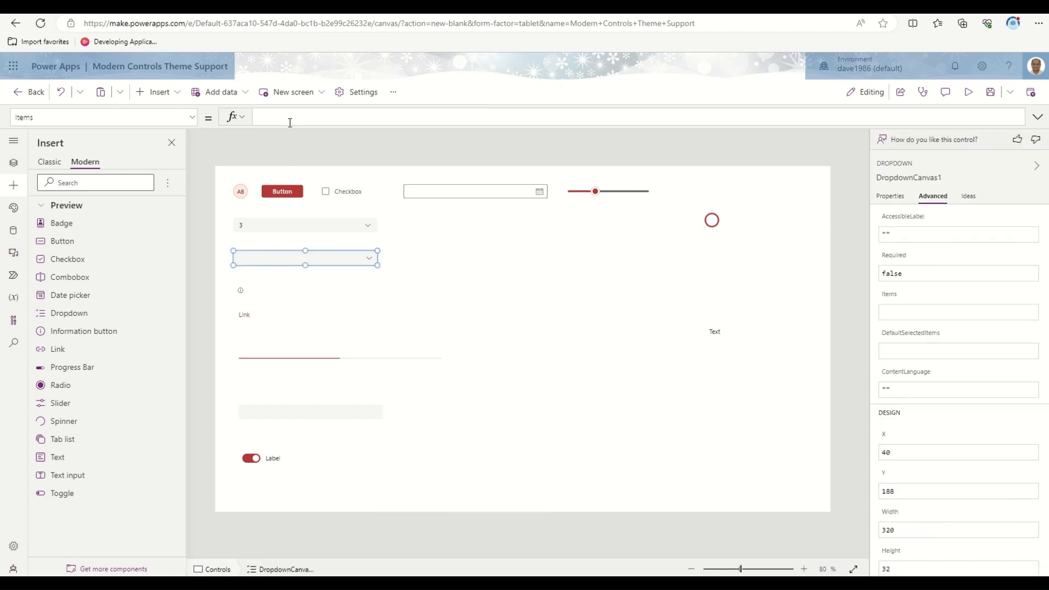
pyautogui.write('[]1,2,3')
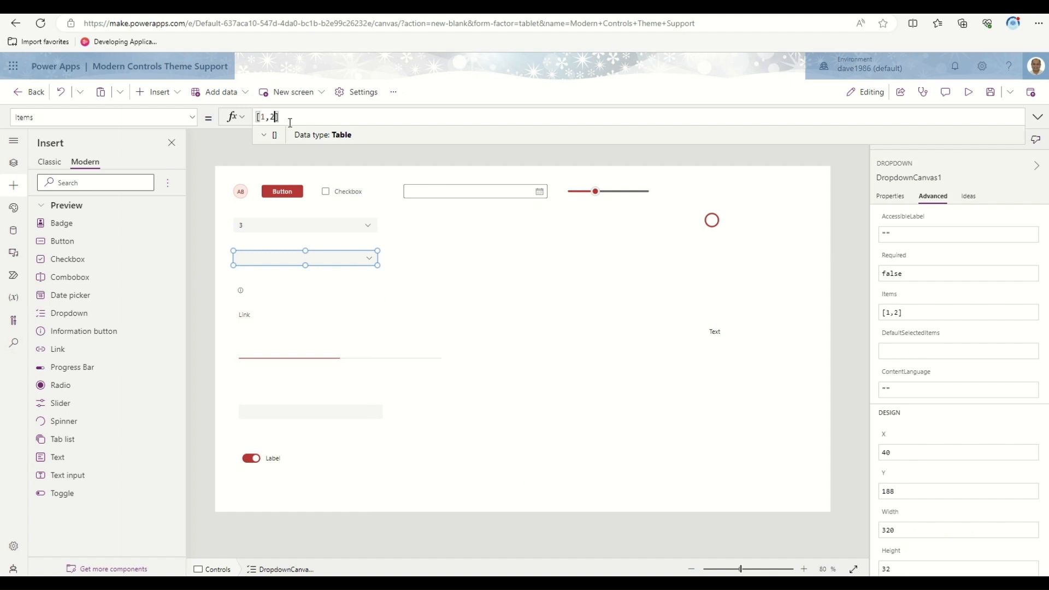
pyautogui.click(658, 350)
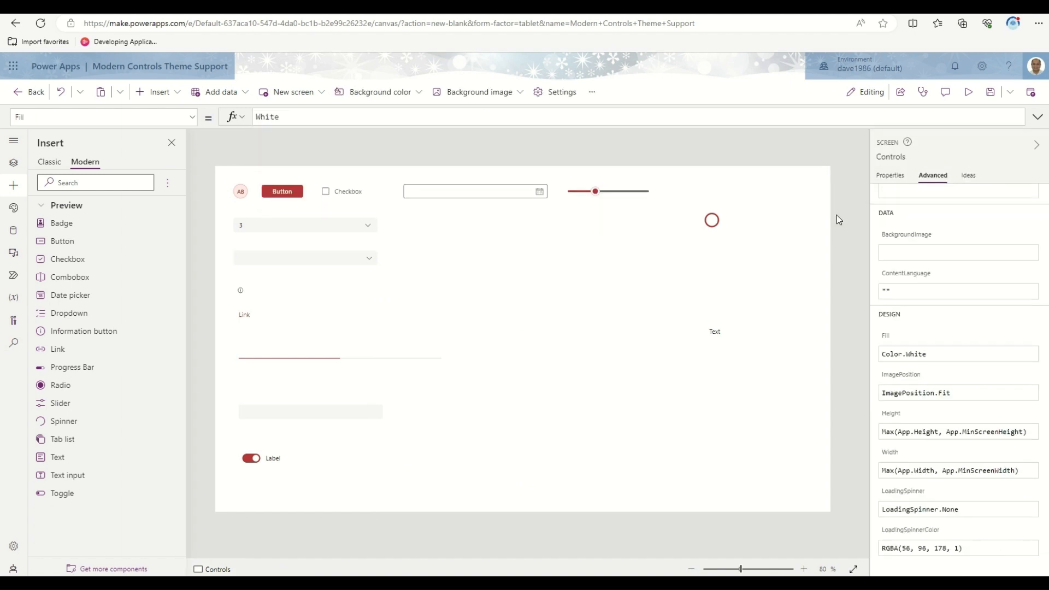
# Preview the app and choose 2 in the dropdown, reopening its list to check the options.
pyautogui.click(968, 93)
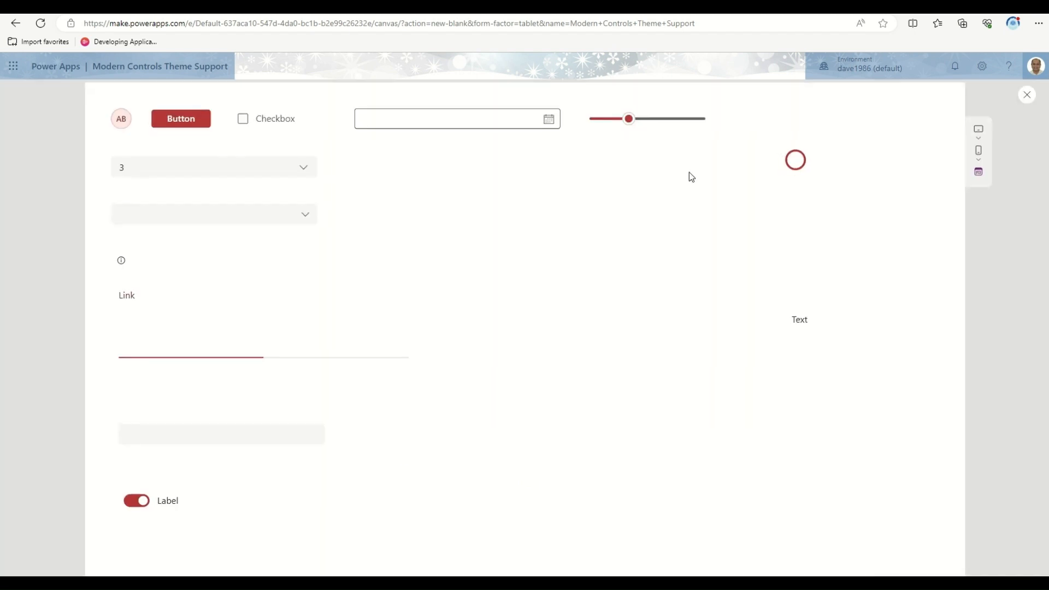
pyautogui.click(299, 206)
pyautogui.click(194, 244)
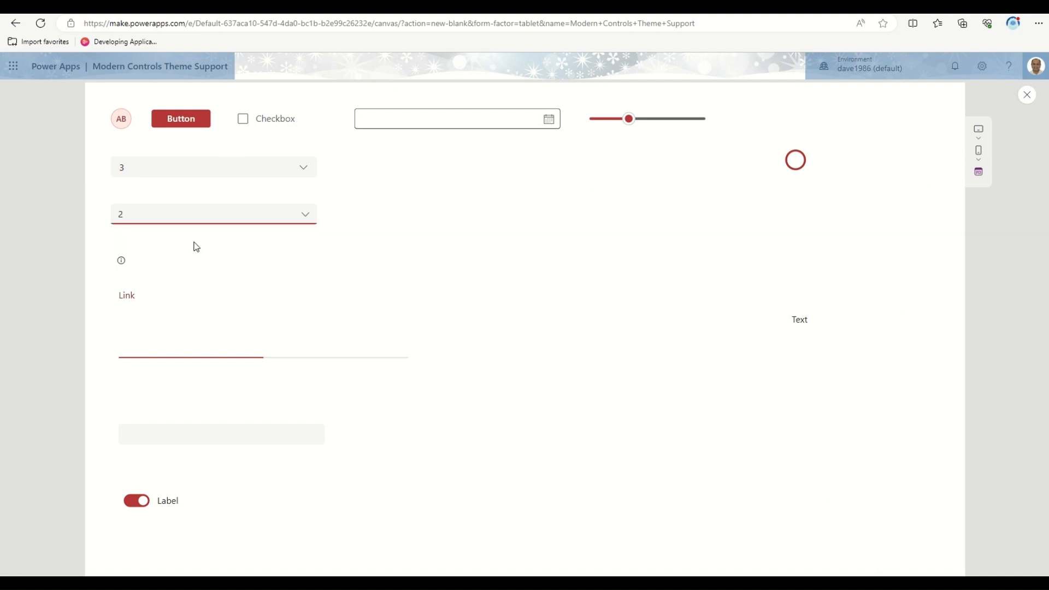
pyautogui.click(199, 215)
pyautogui.click(199, 215)
pyautogui.click(199, 214)
# Select item 1 in the combo box, clear it, and search for and select item 2 instead.
pyautogui.click(376, 158)
pyautogui.click(304, 167)
pyautogui.click(217, 193)
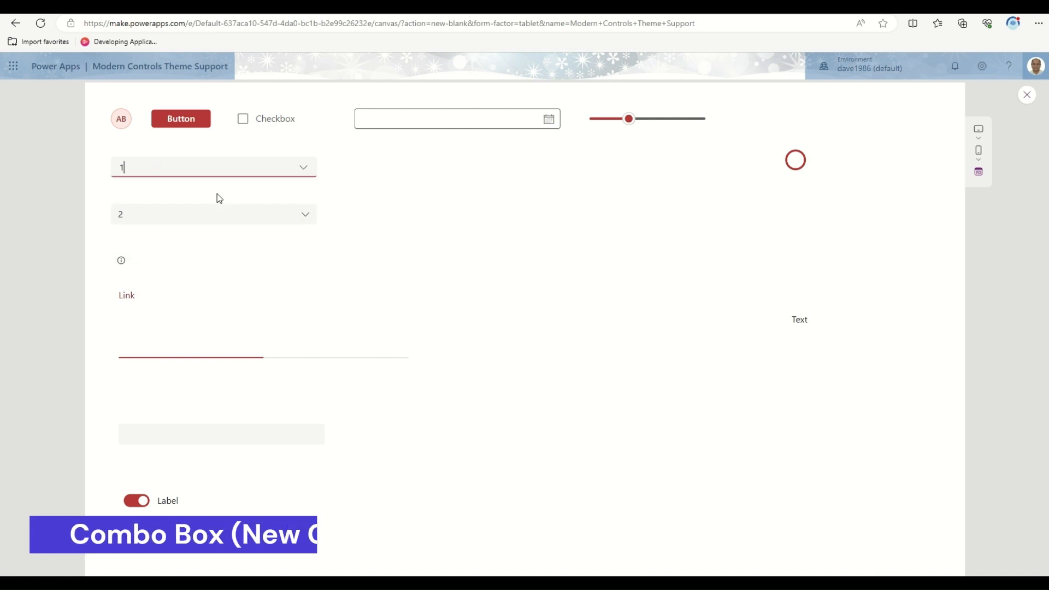
pyautogui.press('BackSpace')
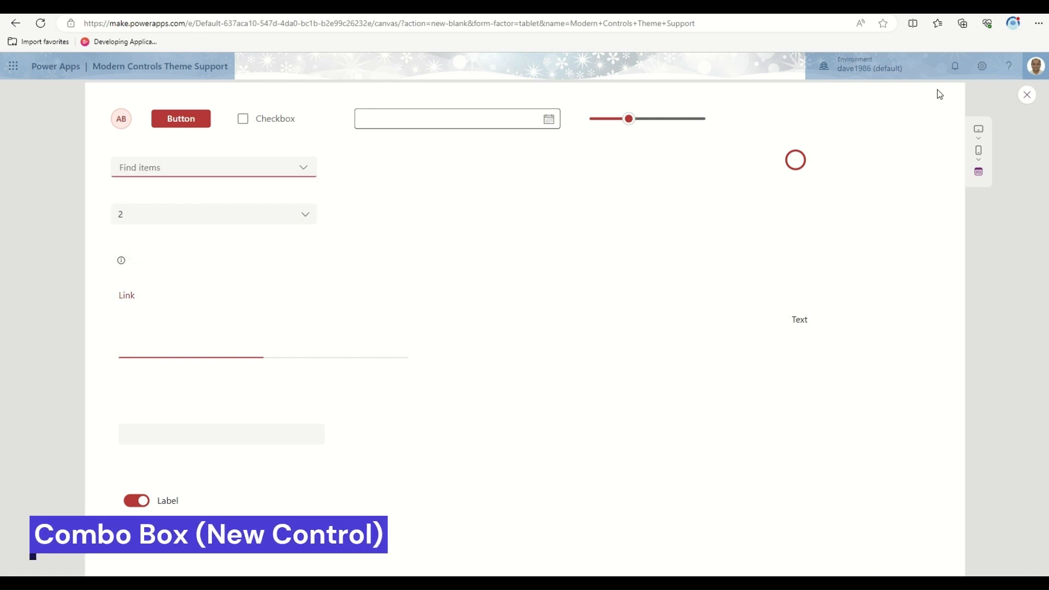
pyautogui.write('2')
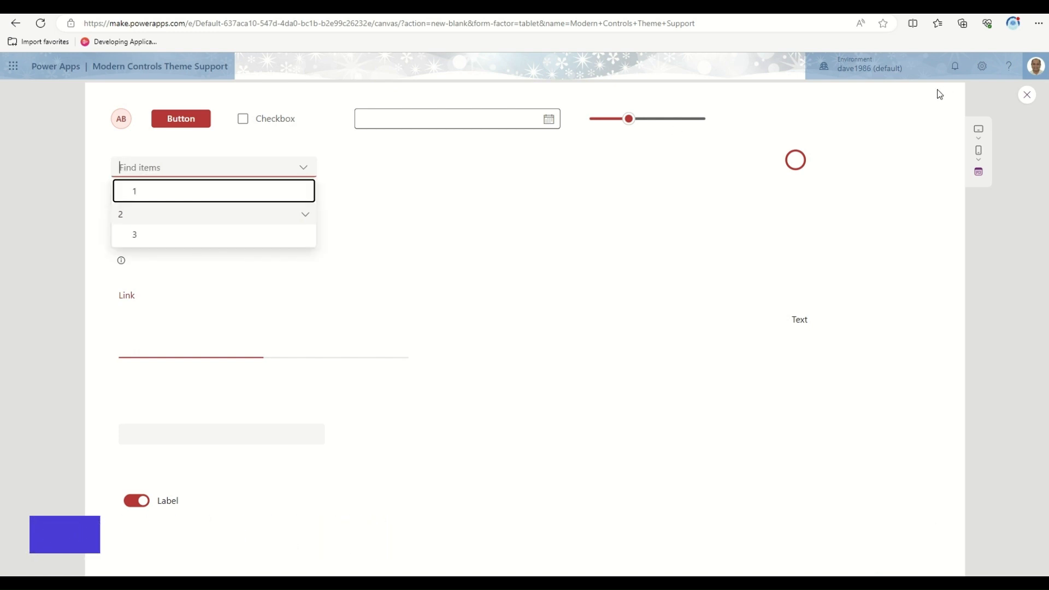
pyautogui.press('Return')
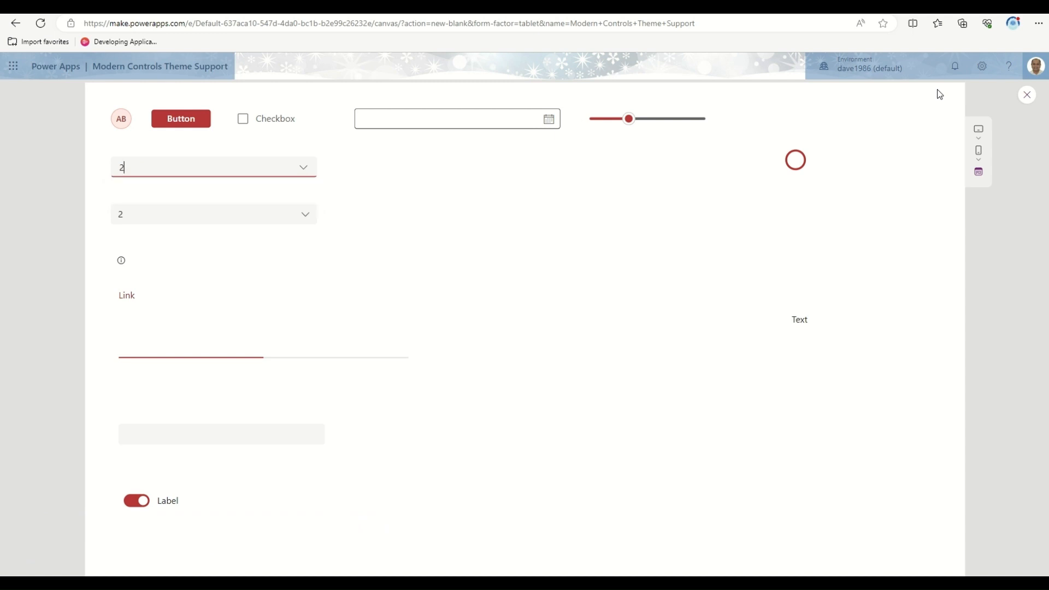
# Choose 8/15/2023 in the date picker and raise the slider to about its midpoint.
pyautogui.click(552, 124)
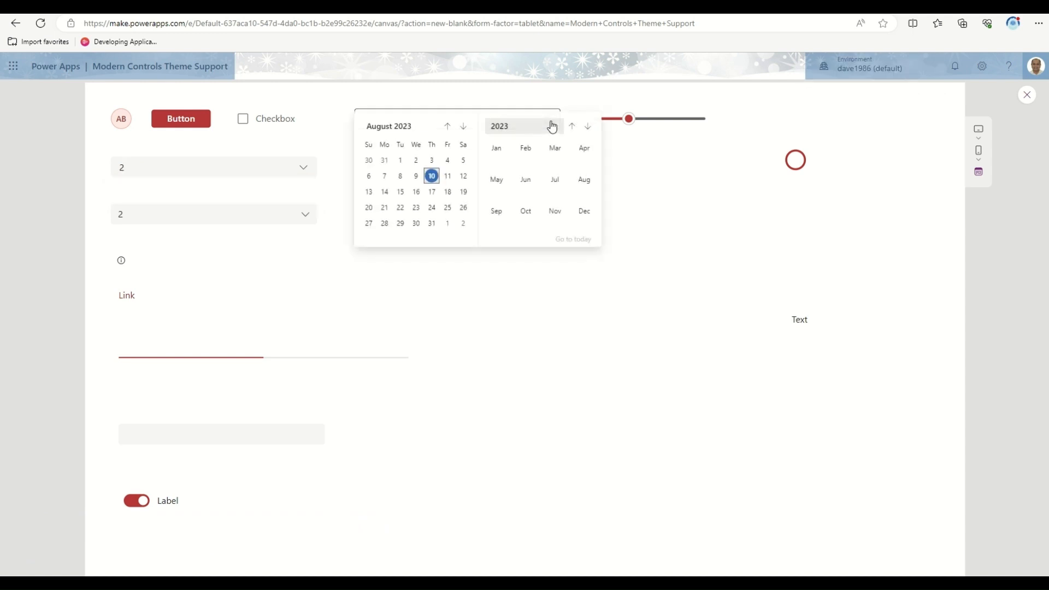
pyautogui.click(427, 176)
pyautogui.moveTo(629, 119); pyautogui.dragTo(648, 119)
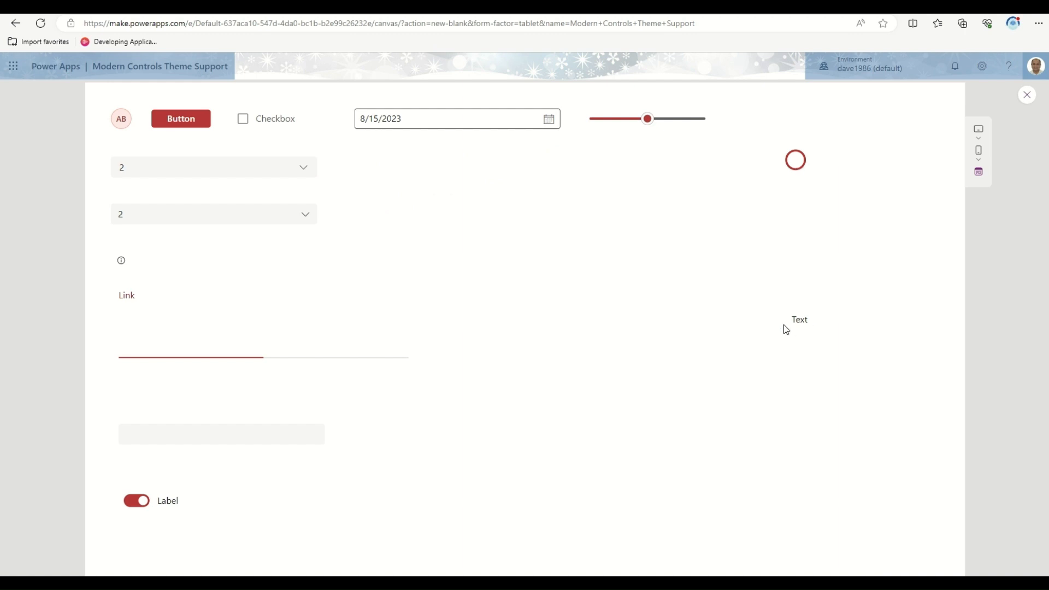
# Switch the toggle off, enter "This is a text" in the text input, and close the preview.
pyautogui.click(158, 502)
pyautogui.click(173, 442)
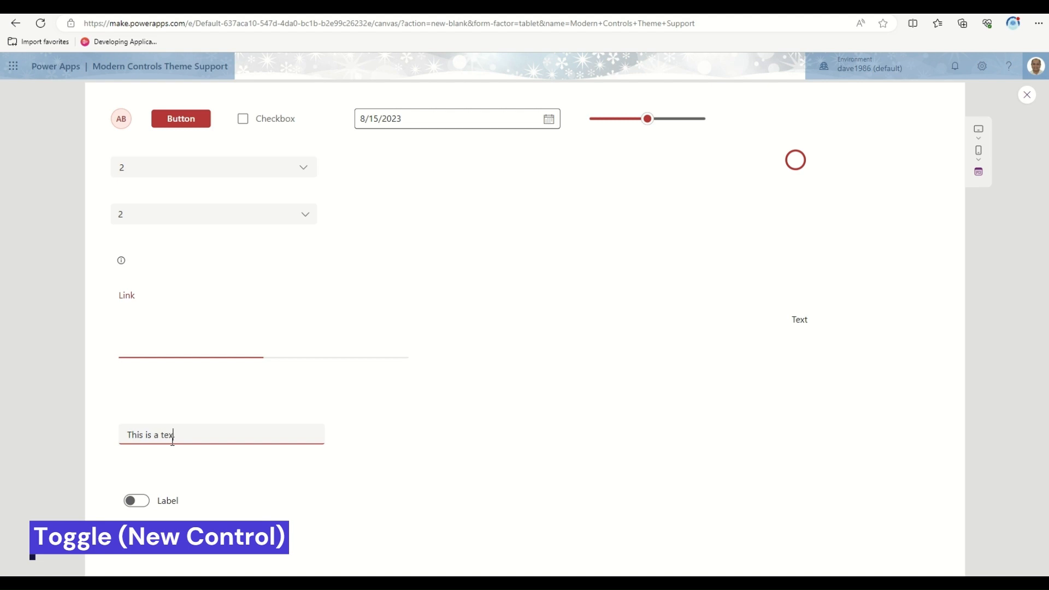
pyautogui.click(535, 490)
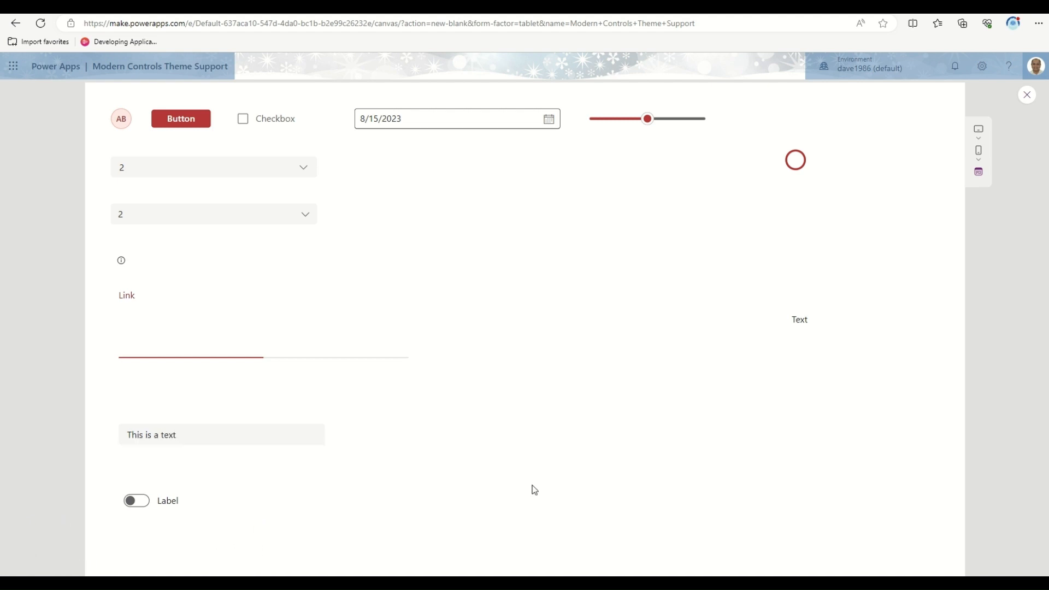
pyautogui.click(1030, 97)
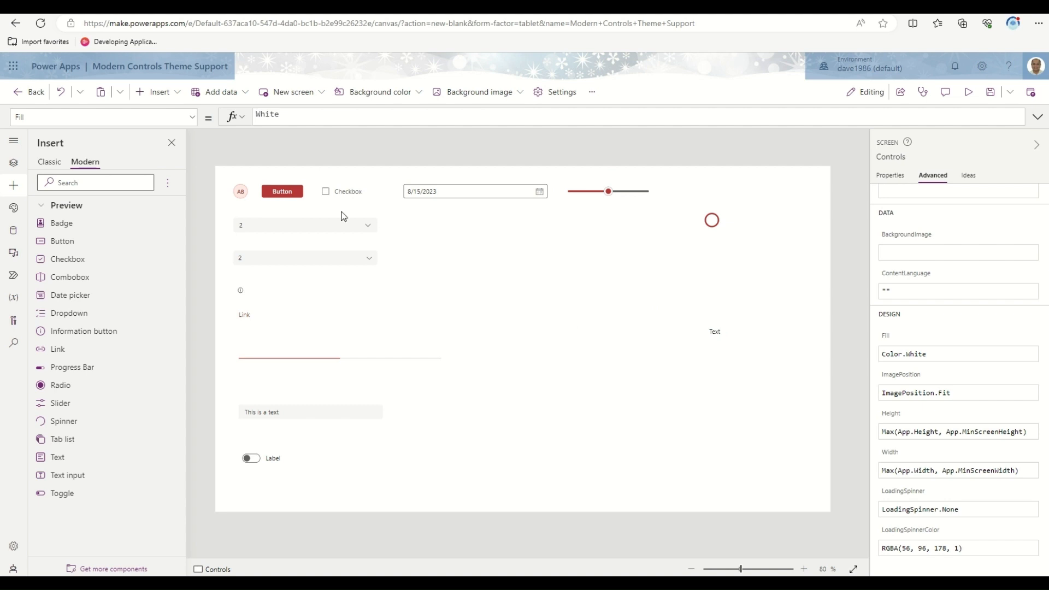
# Rename the Controls screen to "Modern Controls".
pyautogui.click(50, 163)
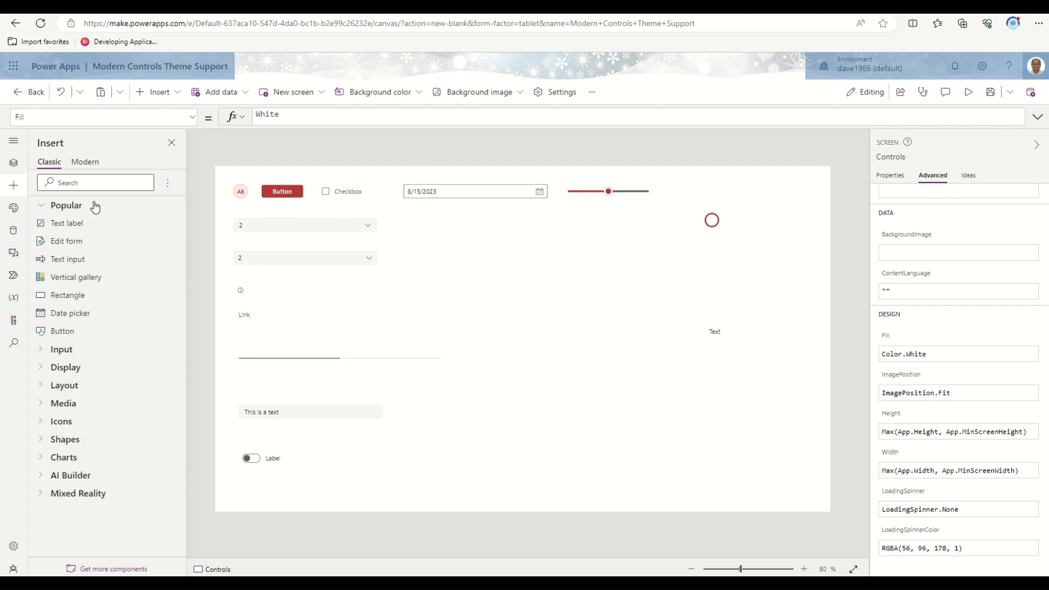
pyautogui.click(14, 163)
pyautogui.click(36, 238)
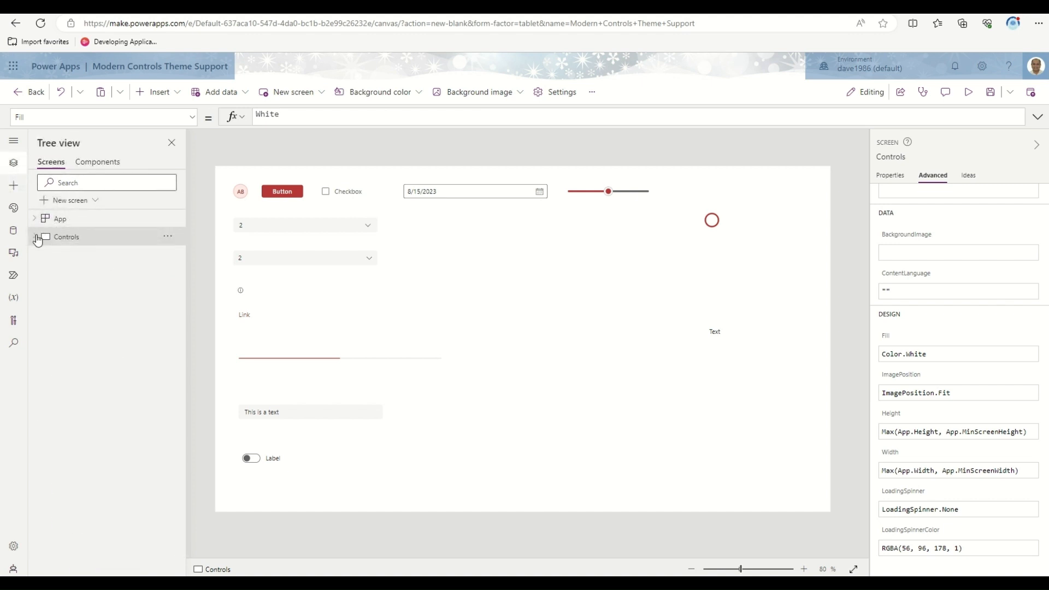
pyautogui.rightClick(59, 238)
pyautogui.click(97, 271)
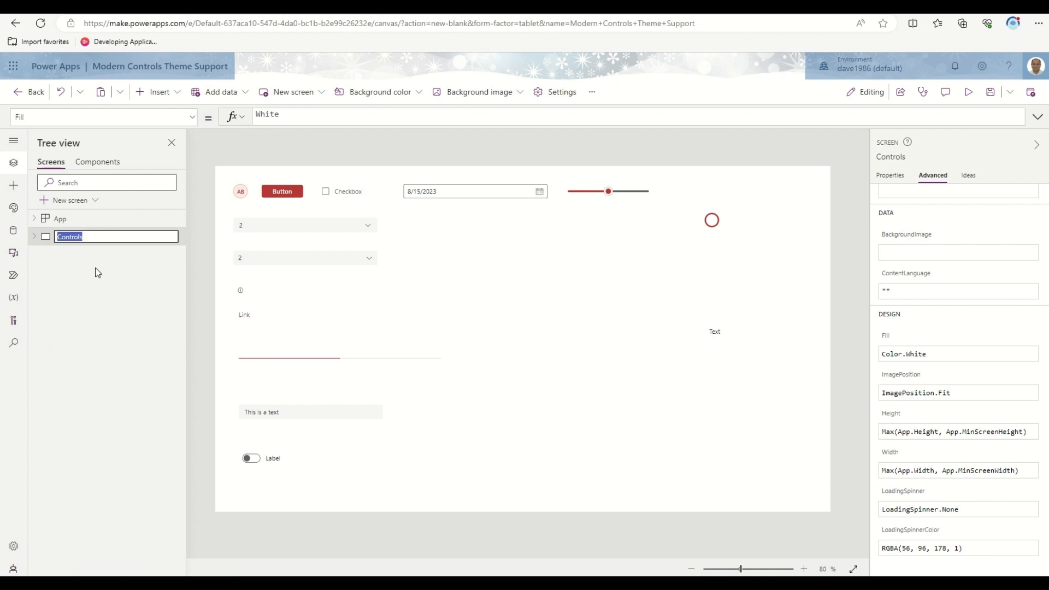
pyautogui.press('Home')
pyautogui.write('Modern')
pyautogui.press('Return')
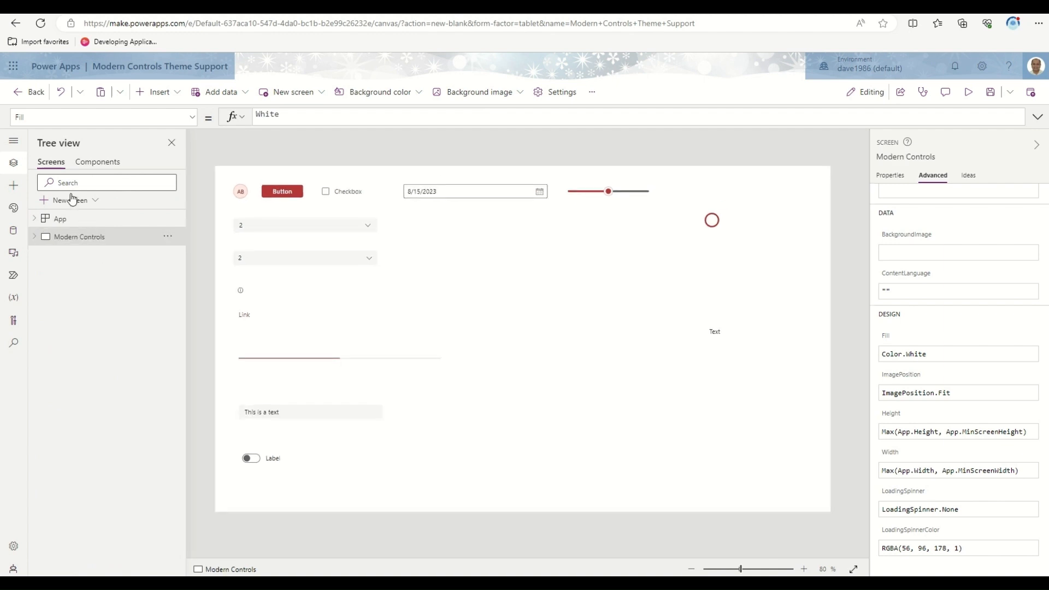
# Add a new blank screen and rename it "Classic Controls".
pyautogui.click(70, 200)
pyautogui.click(88, 271)
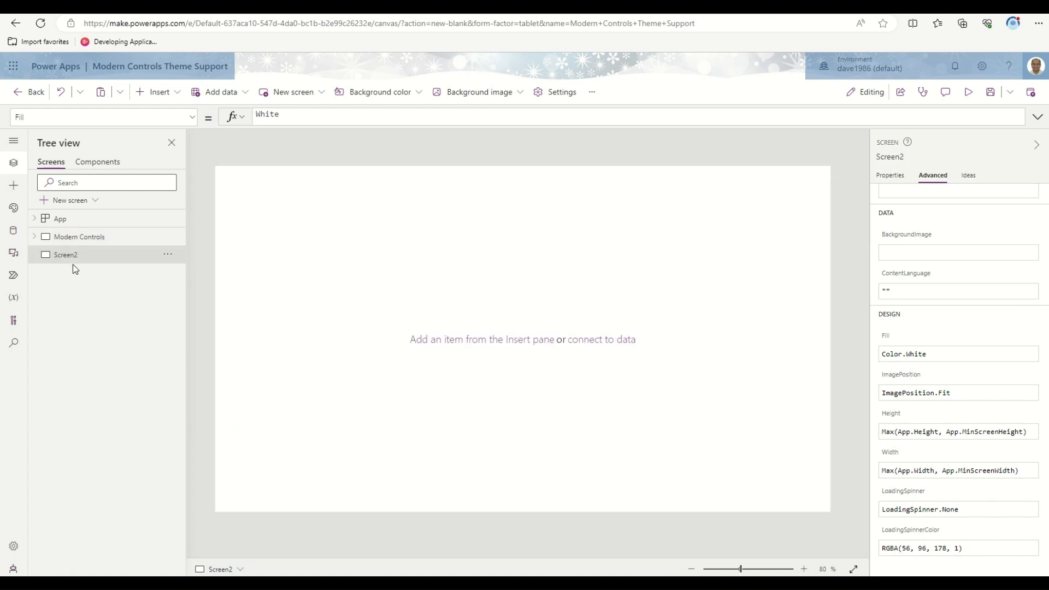
pyautogui.rightClick(73, 264)
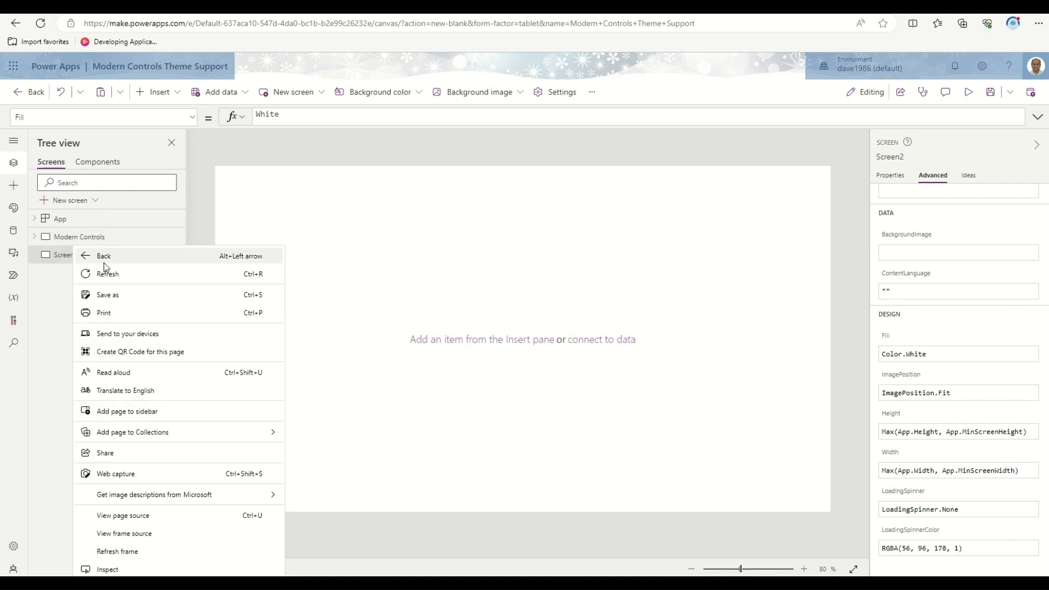
pyautogui.click(54, 238)
pyautogui.click(71, 258)
pyautogui.rightClick(71, 258)
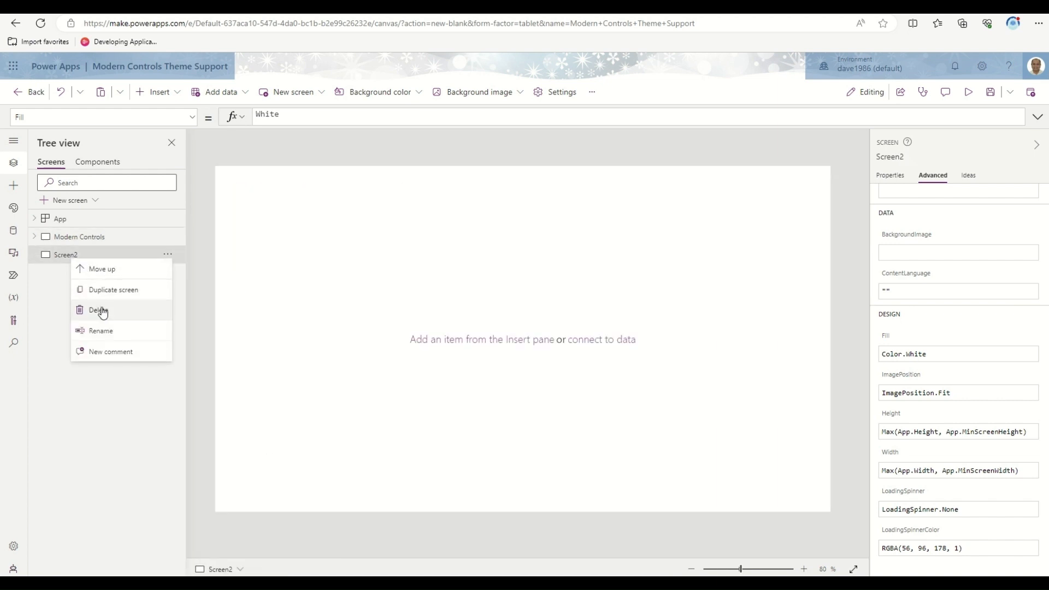
pyautogui.click(103, 333)
pyautogui.write('Cla')
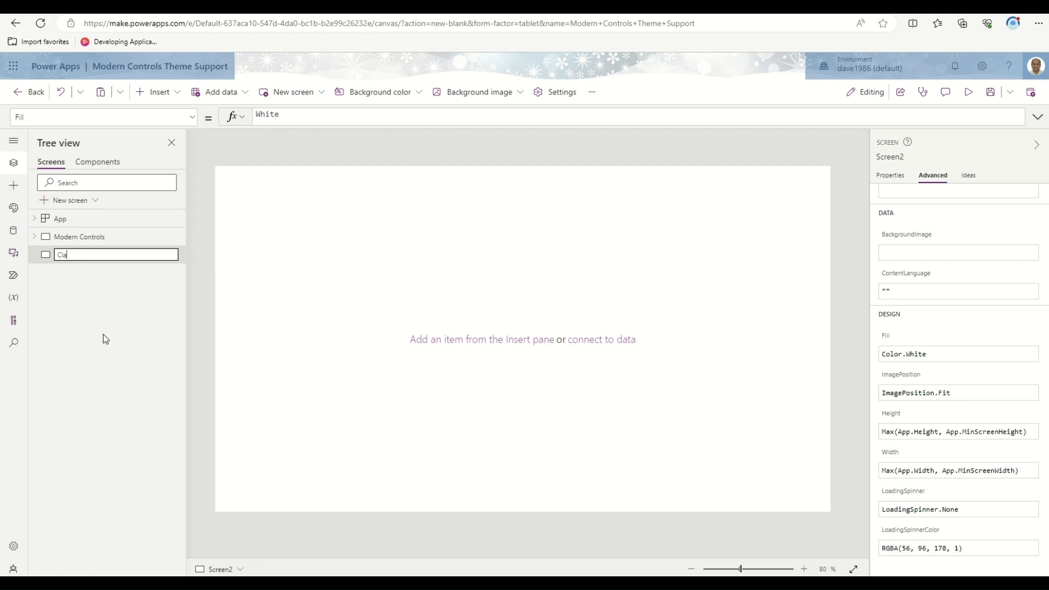
pyautogui.write('ssic Controls')
pyautogui.press('Return')
# Add a classic text label near the upper-left of the Classic Controls screen, with a date picker and a button stacked beneath it.
pyautogui.click(13, 186)
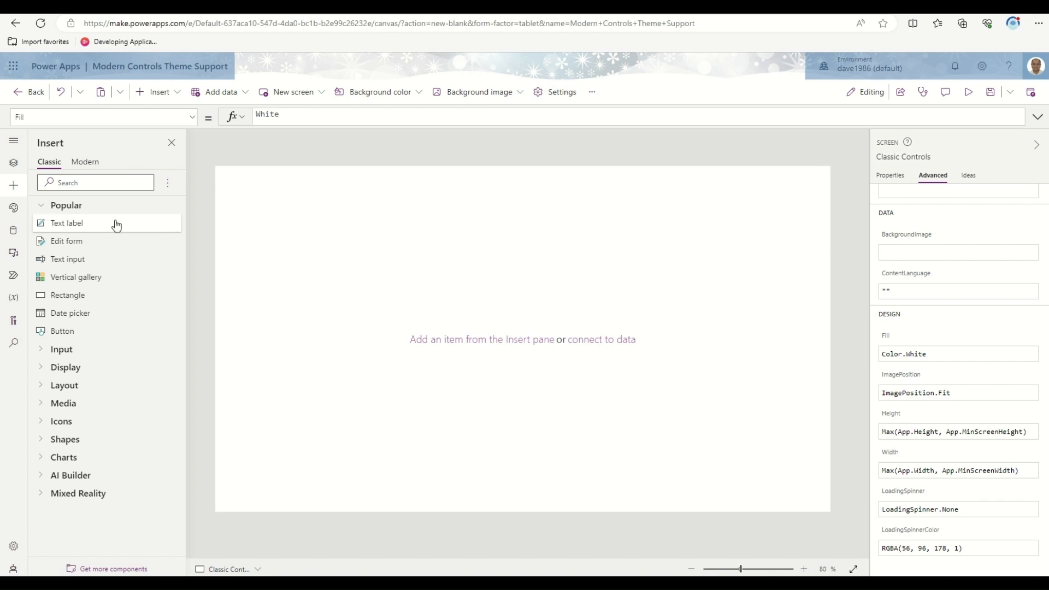
pyautogui.moveTo(116, 225); pyautogui.dragTo(266, 198)
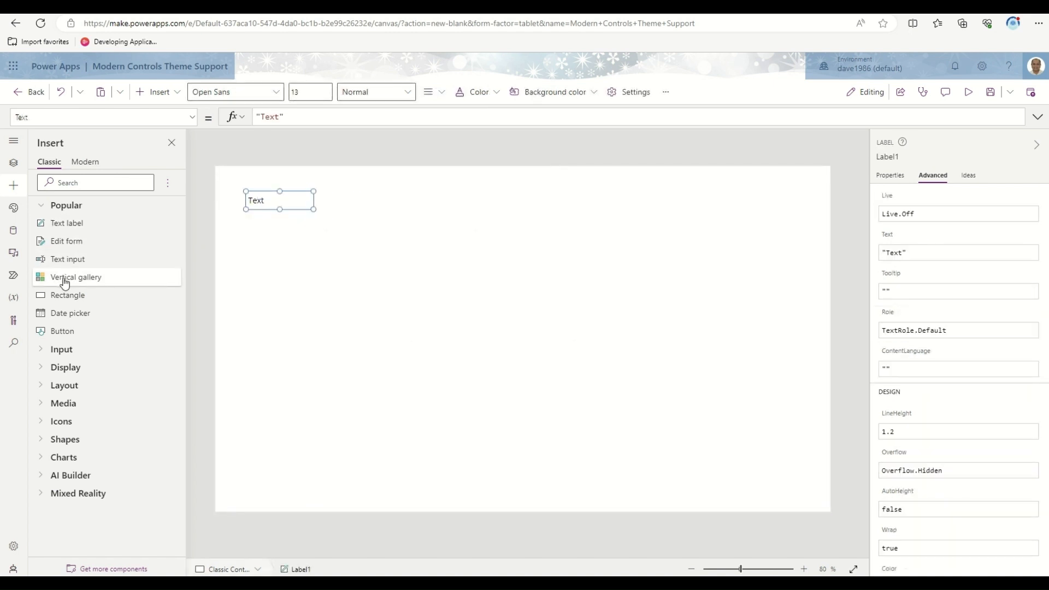
pyautogui.moveTo(68, 313); pyautogui.dragTo(111, 327)
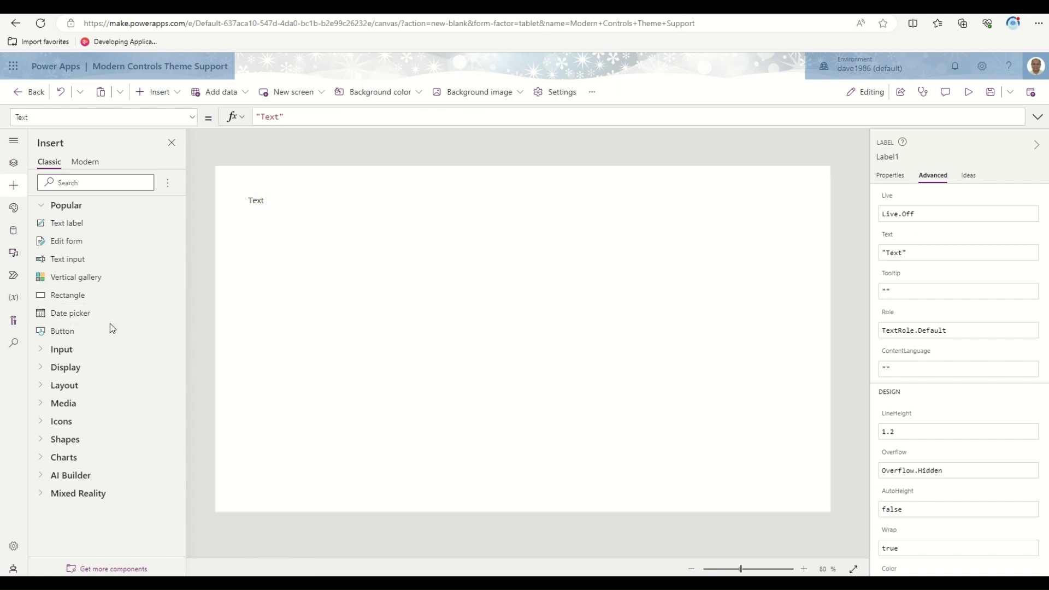
pyautogui.click(110, 323)
pyautogui.moveTo(63, 370); pyautogui.dragTo(308, 299)
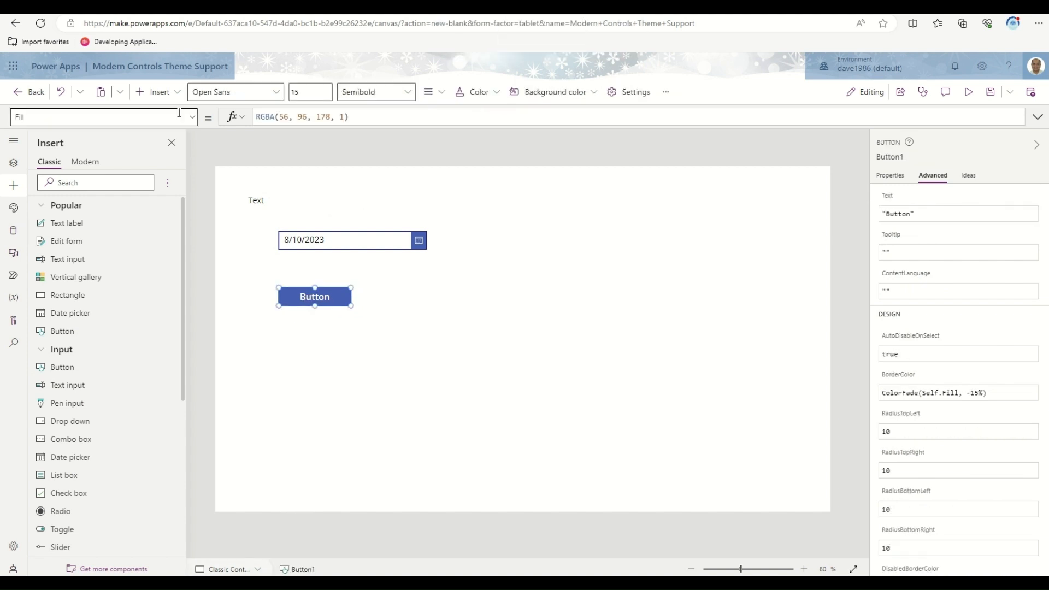
# Set the classic button's Fill property to App.Theme.Colors.Primary.
pyautogui.click(382, 118)
pyautogui.moveTo(399, 118); pyautogui.dragTo(218, 122)
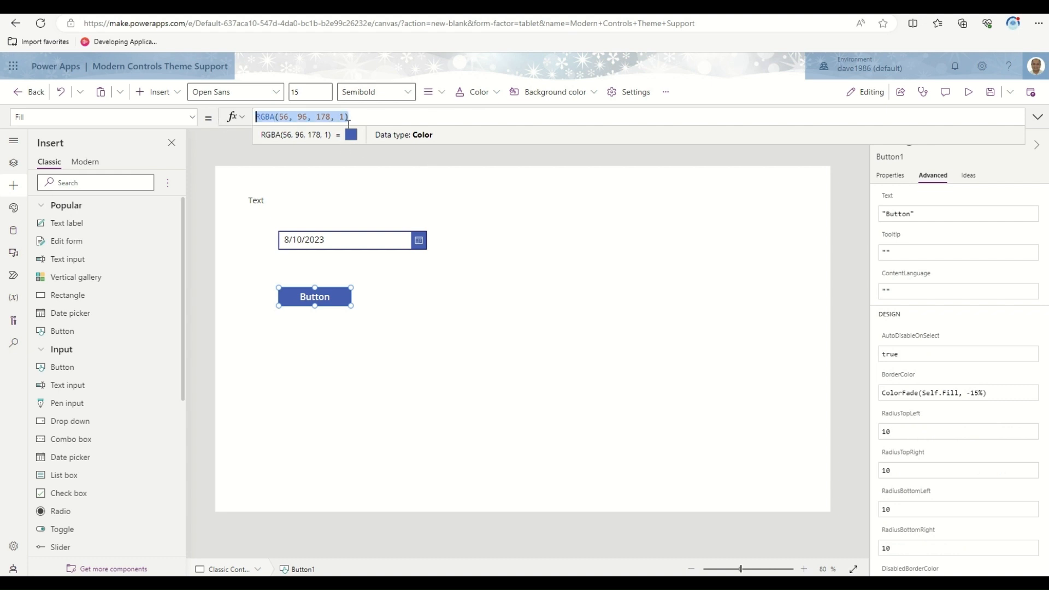
pyautogui.press('BackSpace')
pyautogui.write('App.')
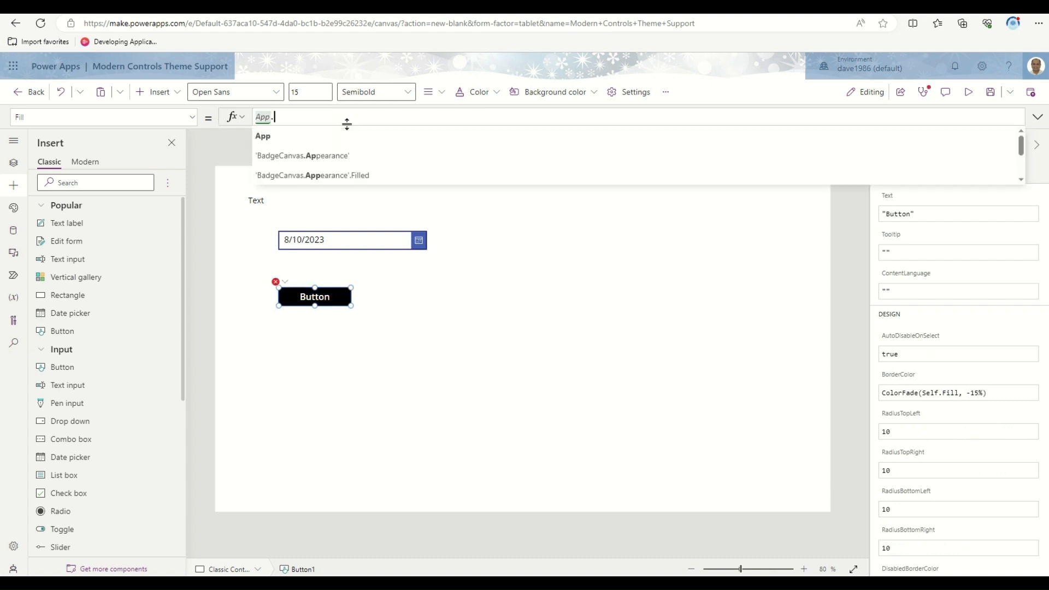
pyautogui.write('The')
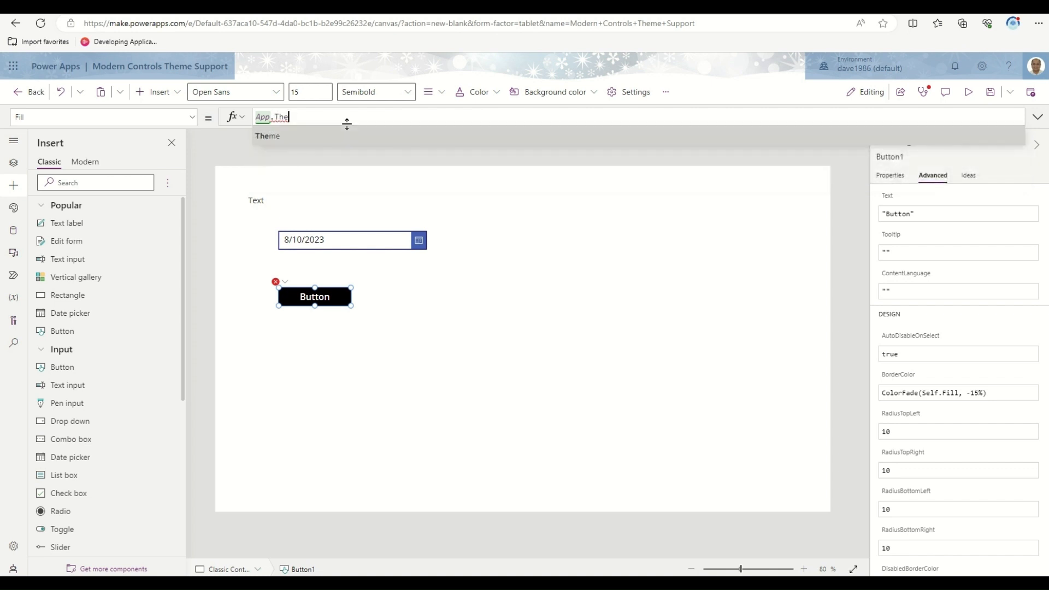
pyautogui.write('me.')
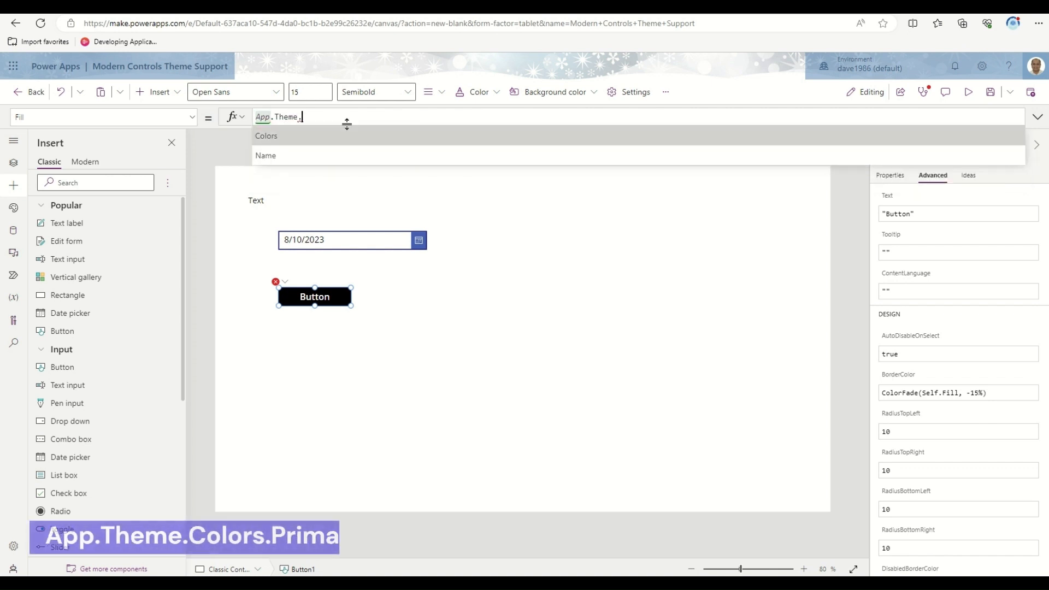
pyautogui.write('Colors.pr')
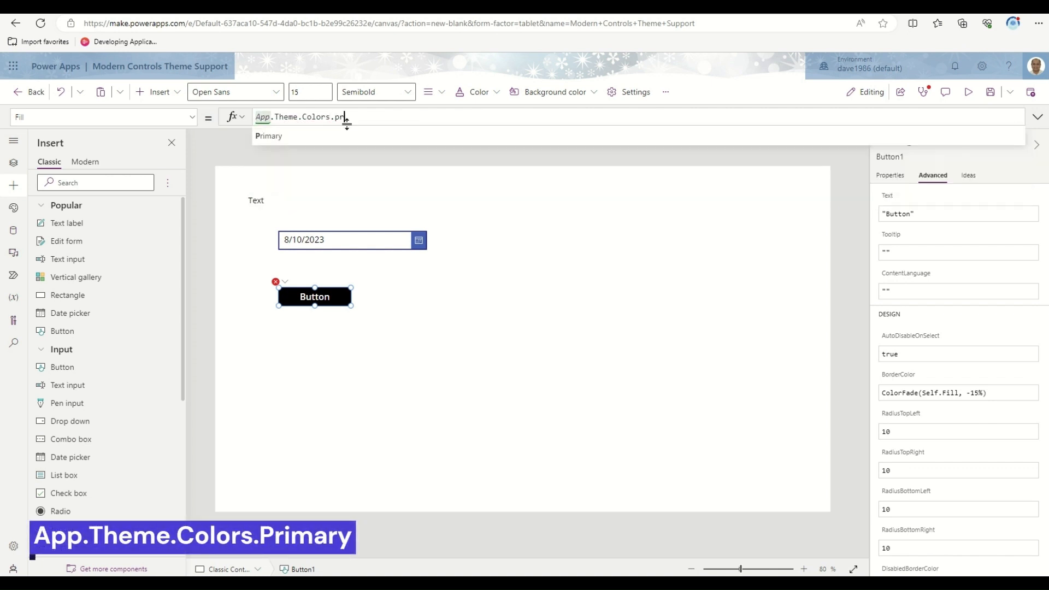
pyautogui.click(355, 136)
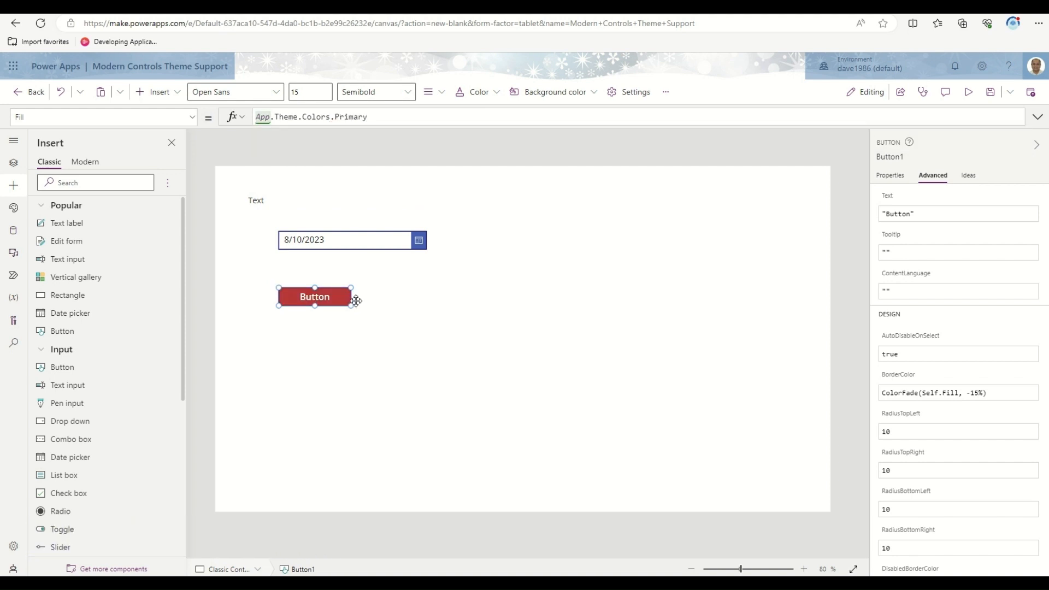
# Set the Fill property of the classic date picker to App.Theme.Colors.Primary and deselect the control.
pyautogui.click(403, 238)
pyautogui.click(193, 121)
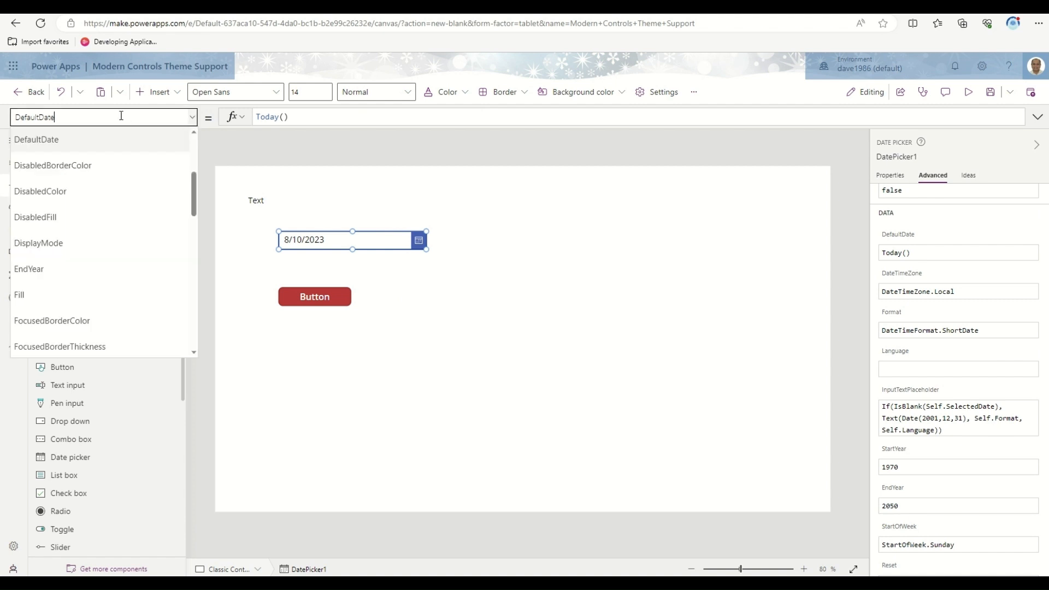
pyautogui.click(121, 116)
pyautogui.write('Fill')
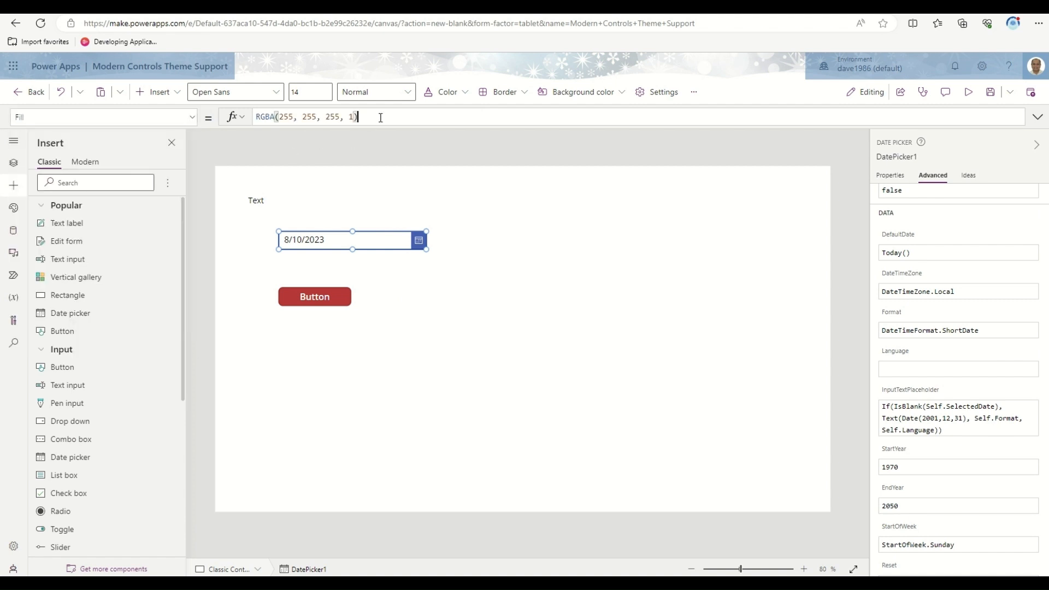
pyautogui.press('Tab')
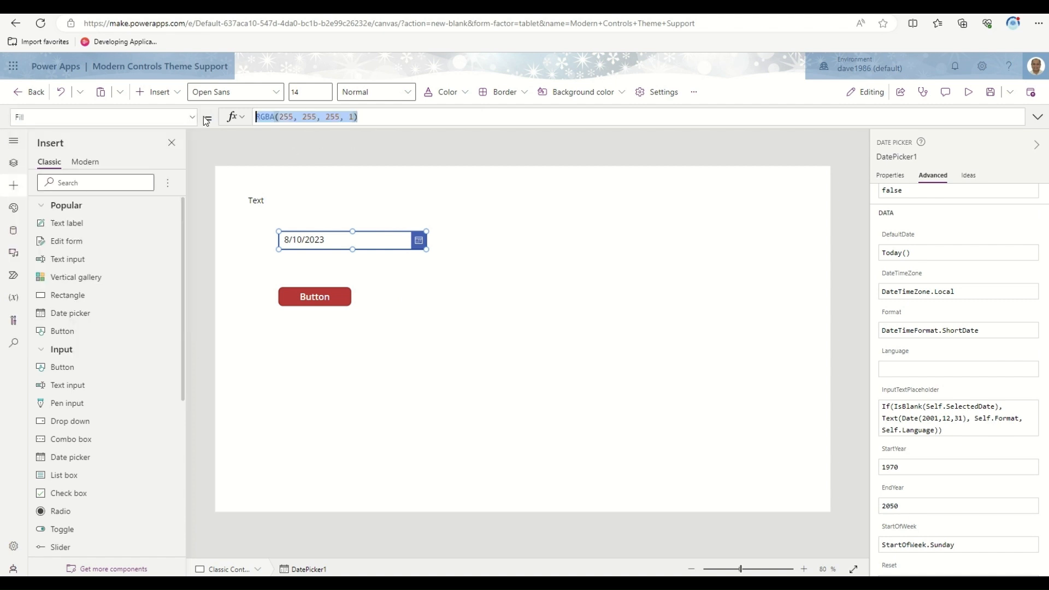
pyautogui.write('App.Theme')
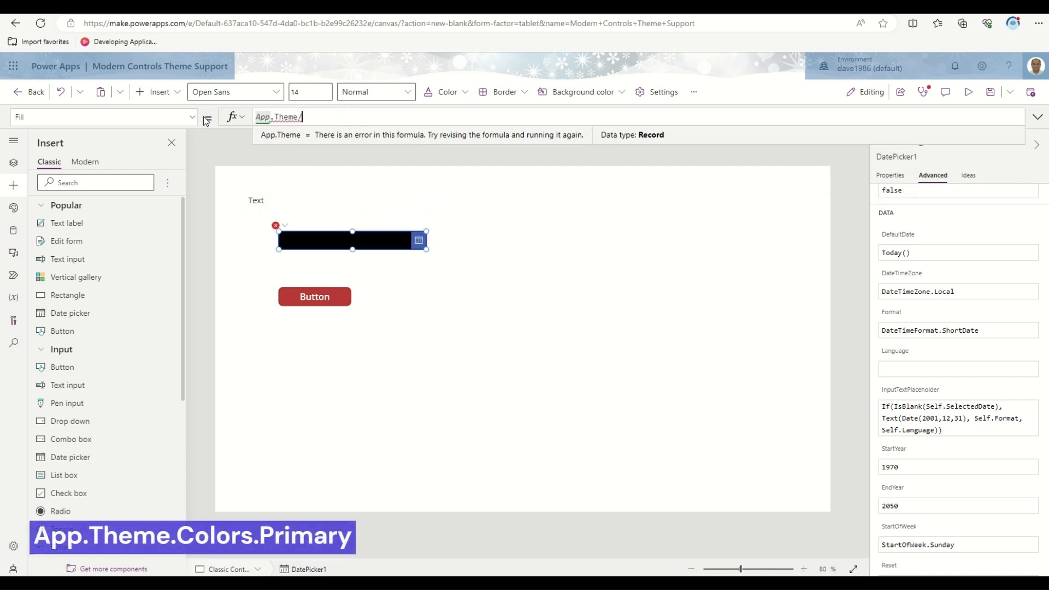
pyautogui.write('.Colors.')
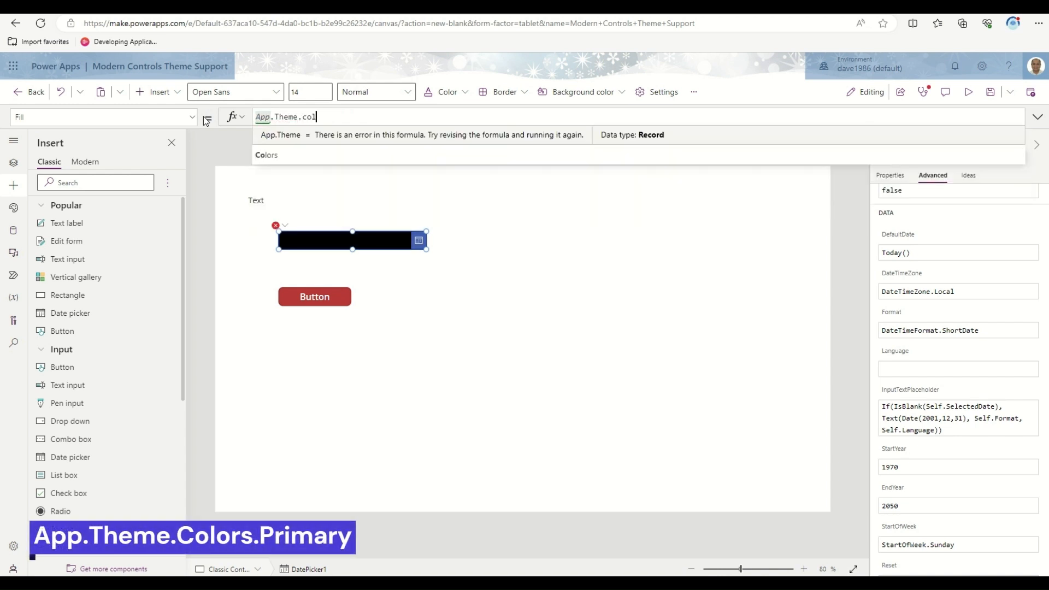
pyautogui.write('pr')
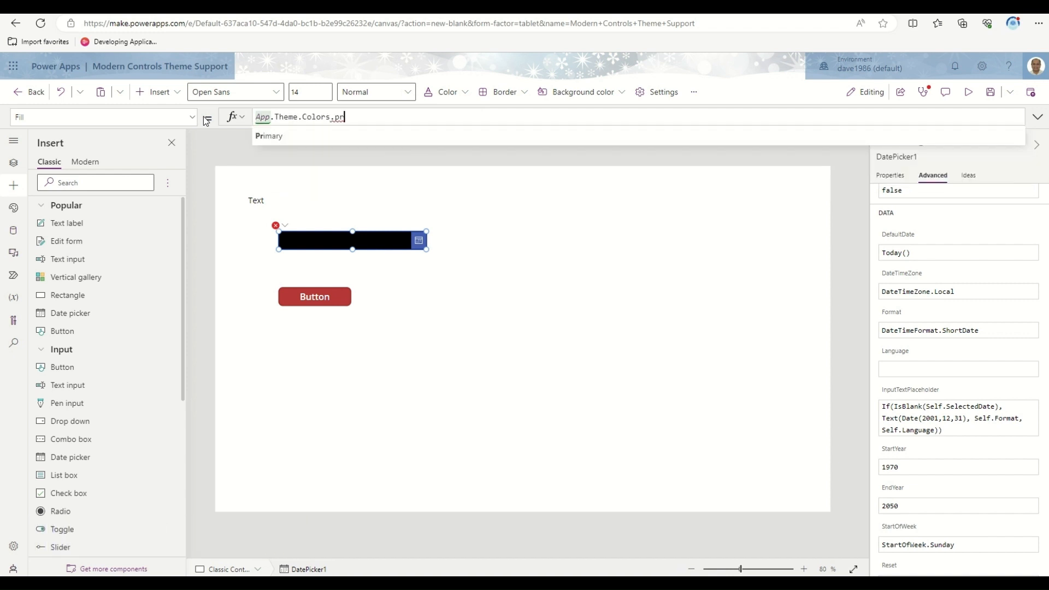
pyautogui.press('Tab')
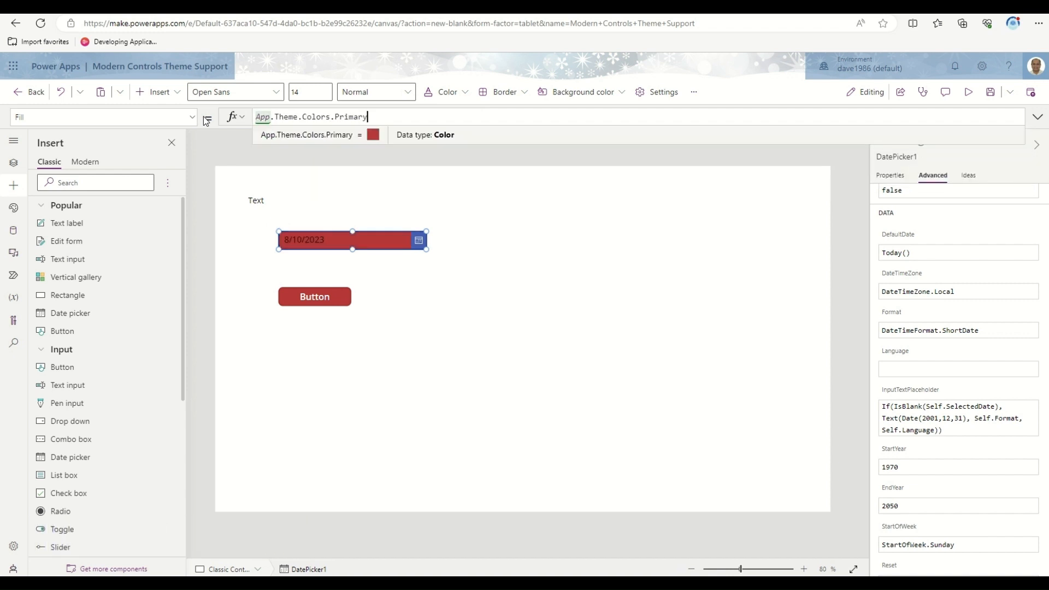
pyautogui.click(507, 298)
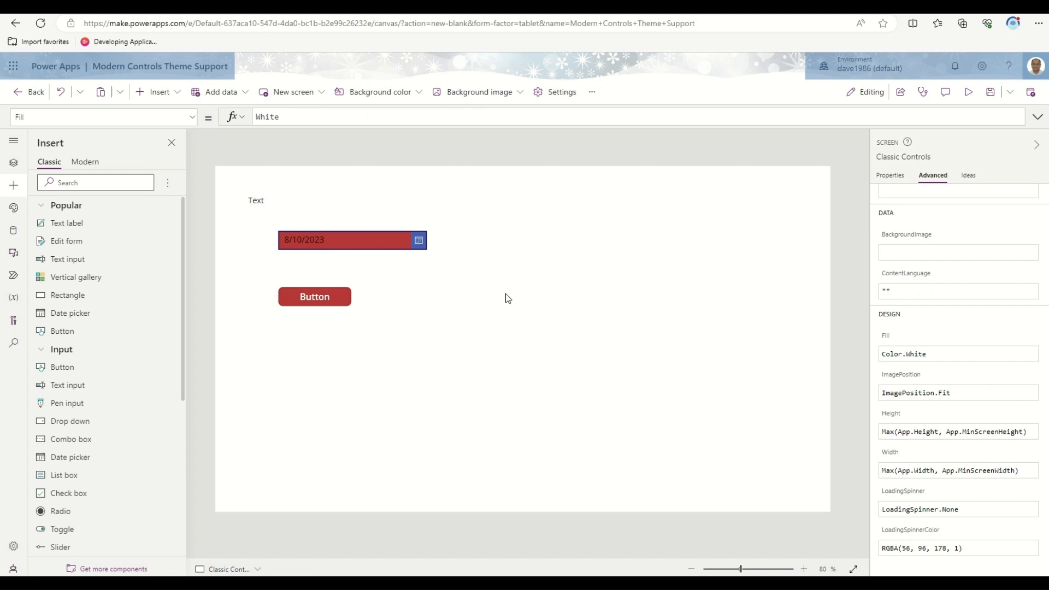
# Apply the Platinum, Orange and Steel themes in turn while viewing the Classic Controls screen.
pyautogui.click(14, 210)
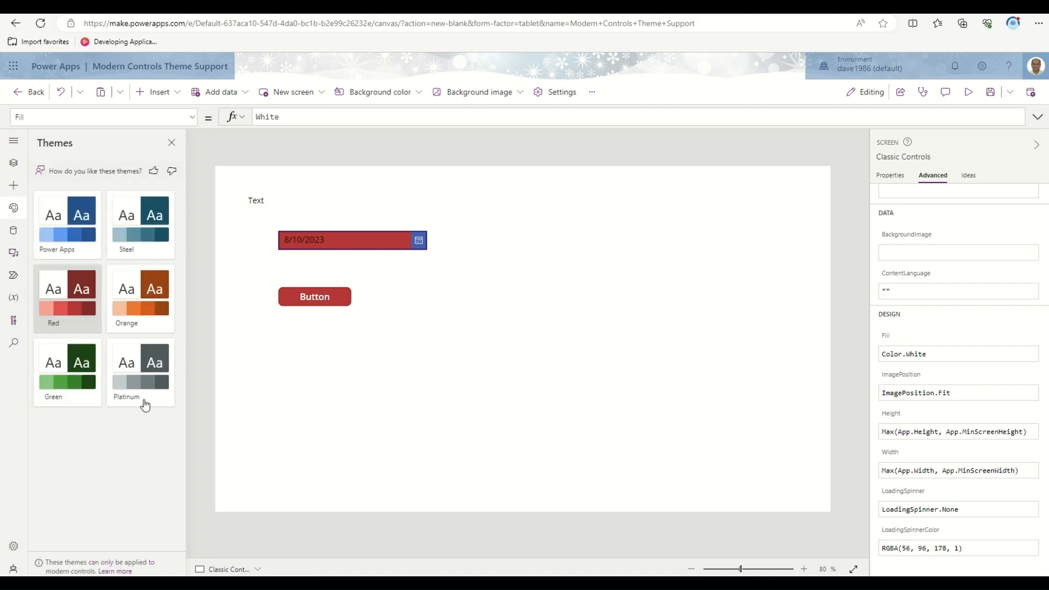
pyautogui.click(143, 378)
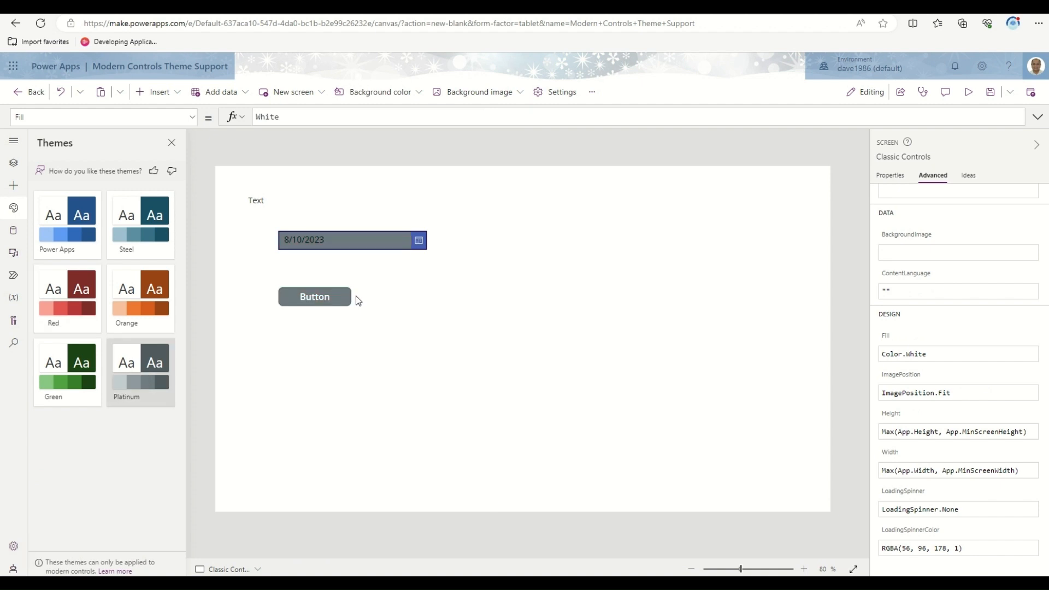
pyautogui.click(139, 301)
pyautogui.click(148, 217)
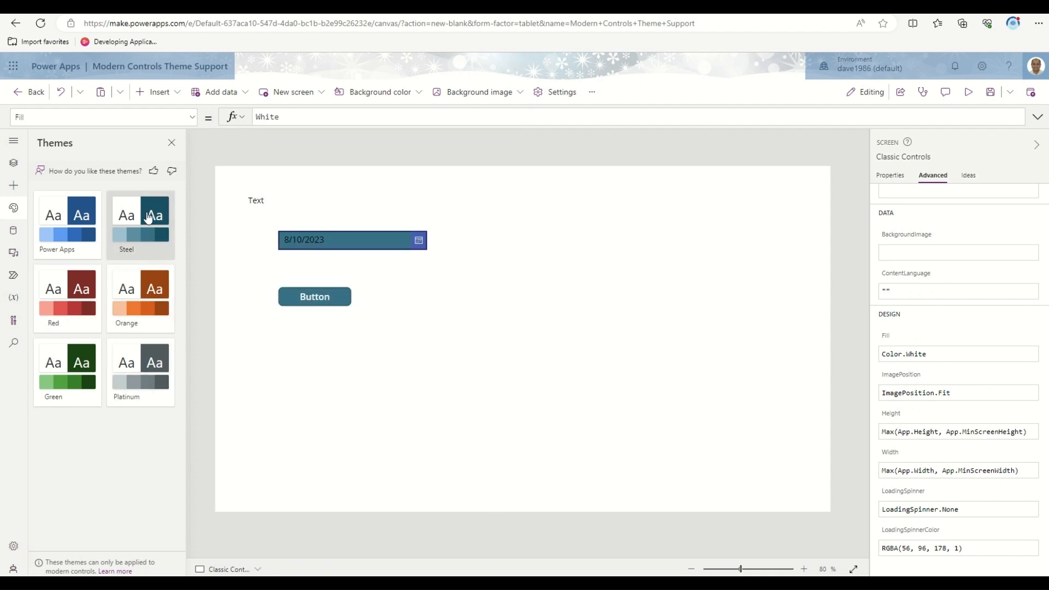
# On the Modern Controls screen, cycle through the Power Apps, Red, Green, Platinum and Orange themes, ending with Steel.
pyautogui.click(14, 163)
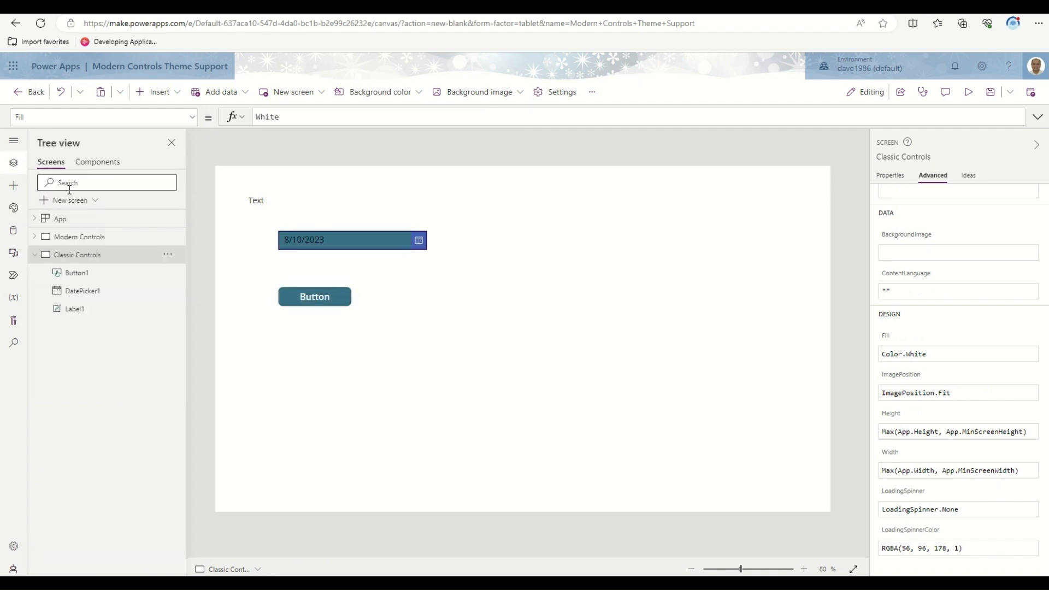
pyautogui.click(65, 236)
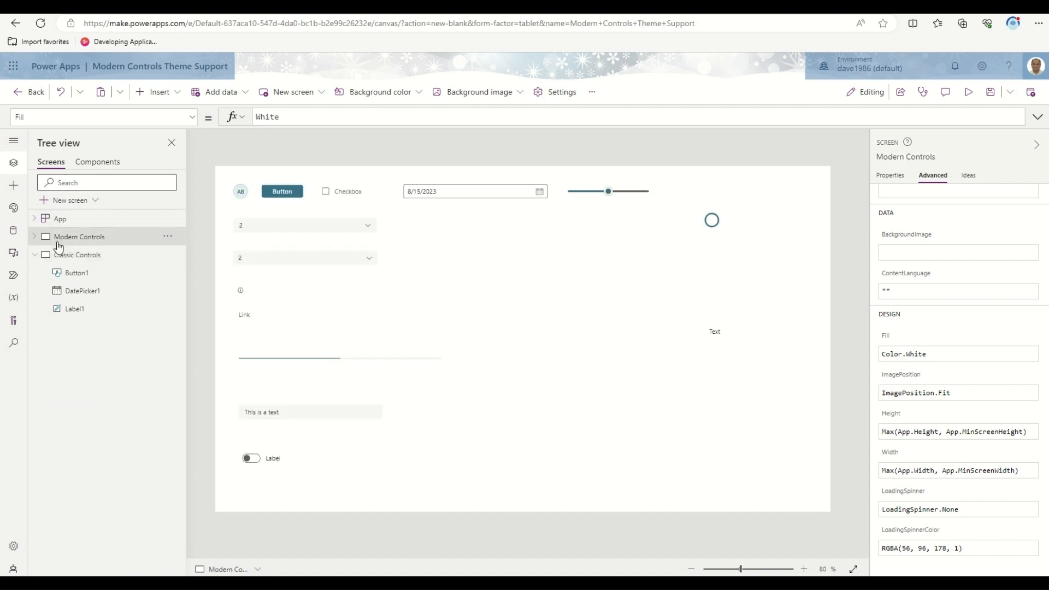
pyautogui.click(14, 207)
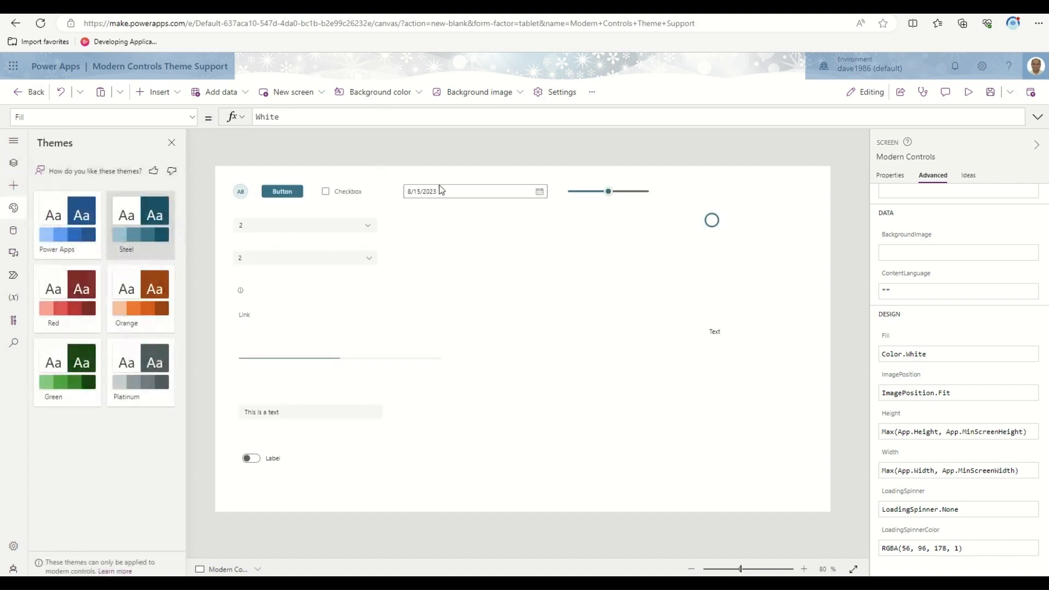
pyautogui.click(66, 235)
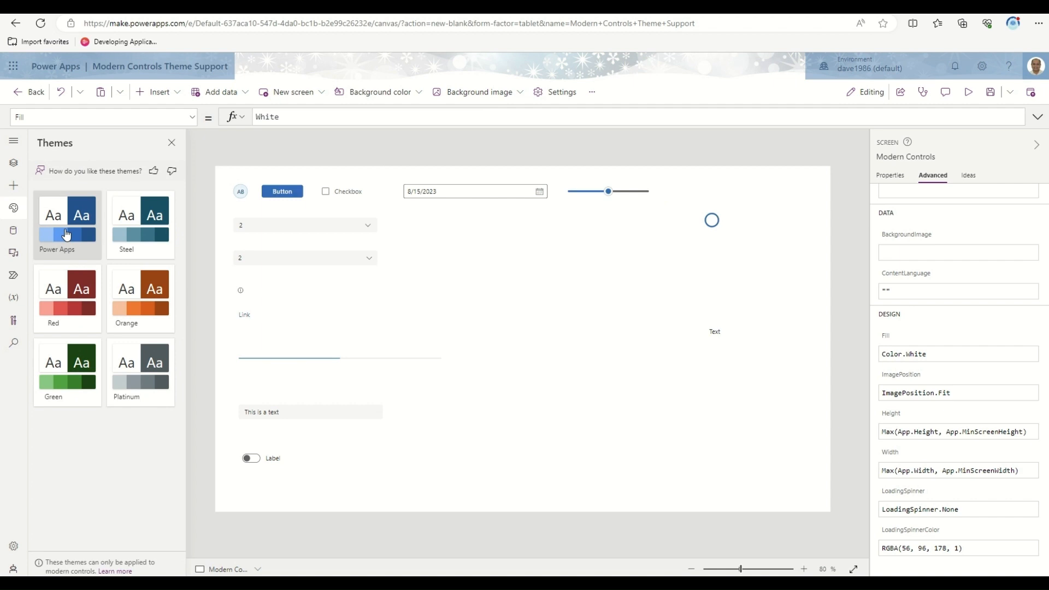
pyautogui.click(69, 281)
pyautogui.click(62, 381)
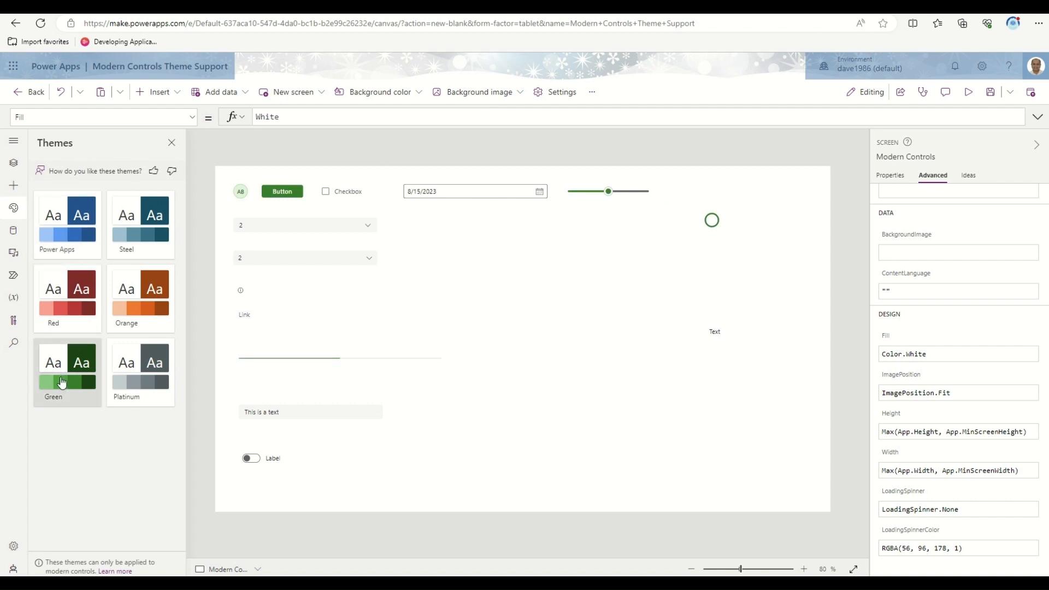
pyautogui.click(158, 379)
pyautogui.click(152, 316)
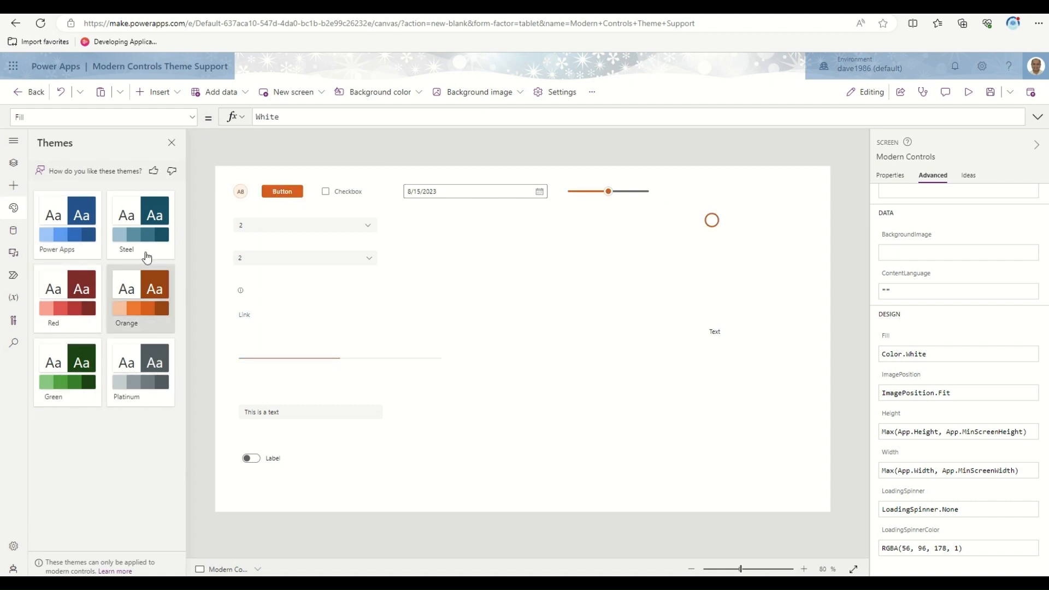
pyautogui.click(147, 242)
pyautogui.click(84, 289)
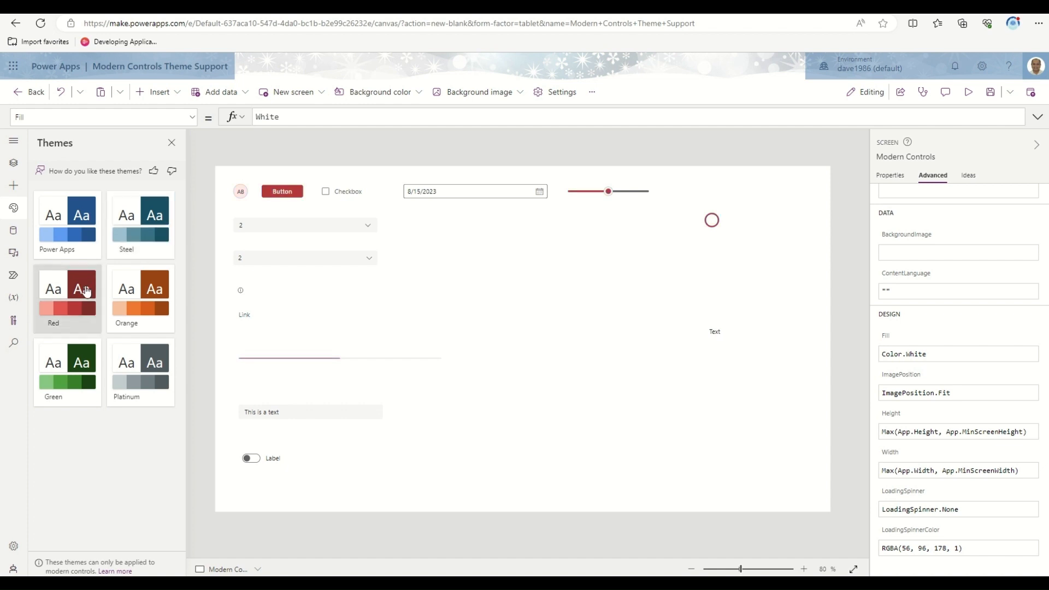
pyautogui.click(162, 354)
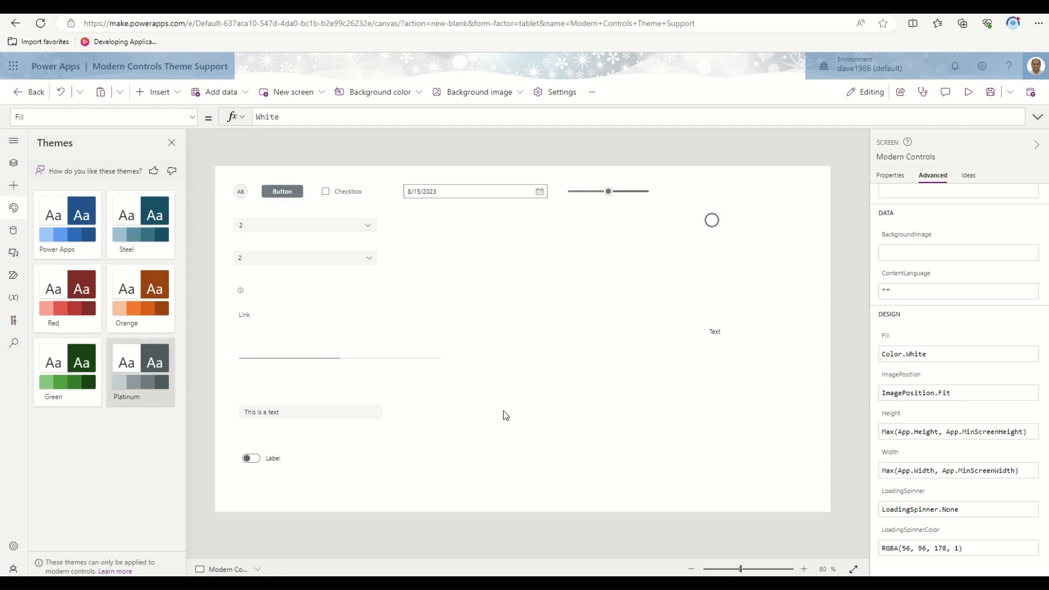
pyautogui.click(74, 211)
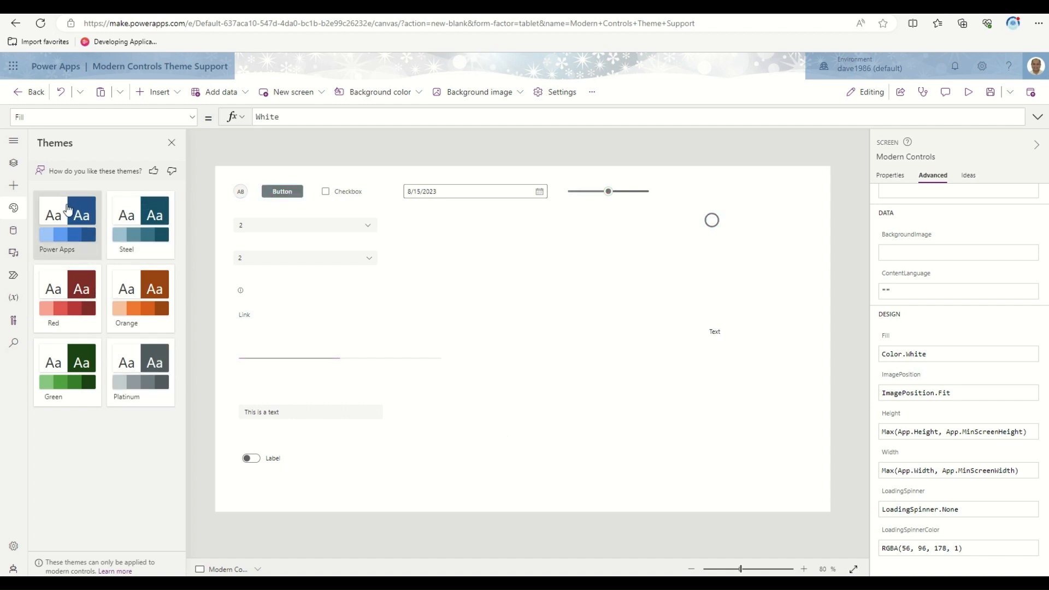
pyautogui.click(122, 206)
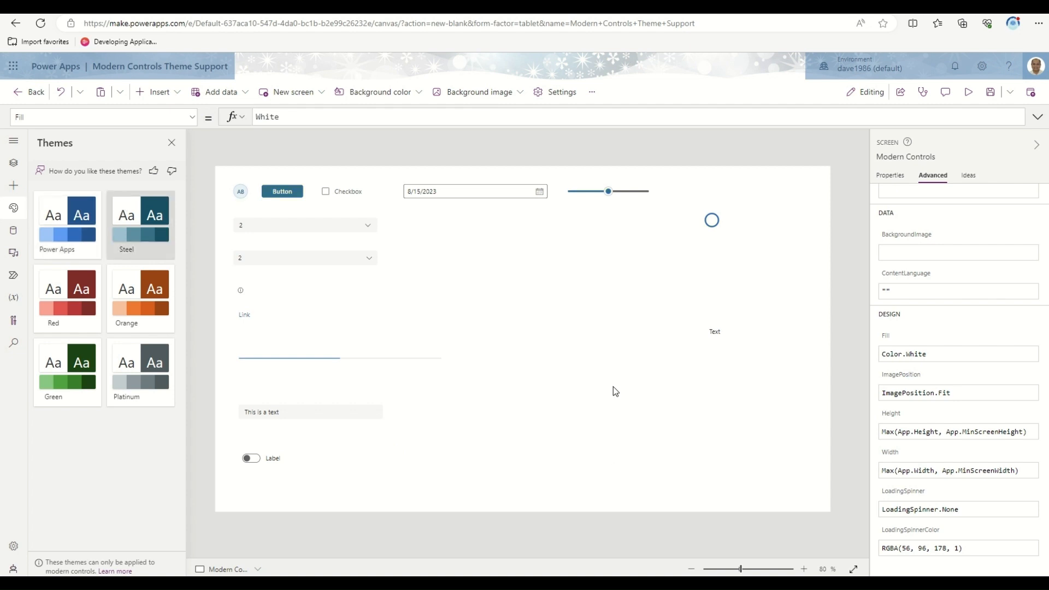
# Add another blank screen and rename it "New Controls".
pyautogui.click(14, 163)
pyautogui.click(82, 201)
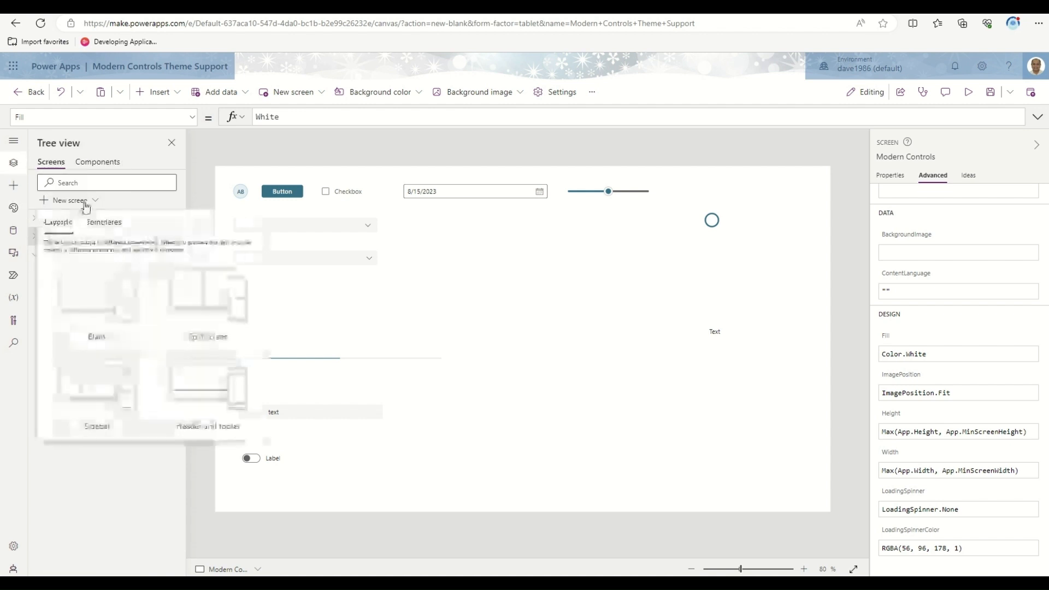
pyautogui.click(84, 280)
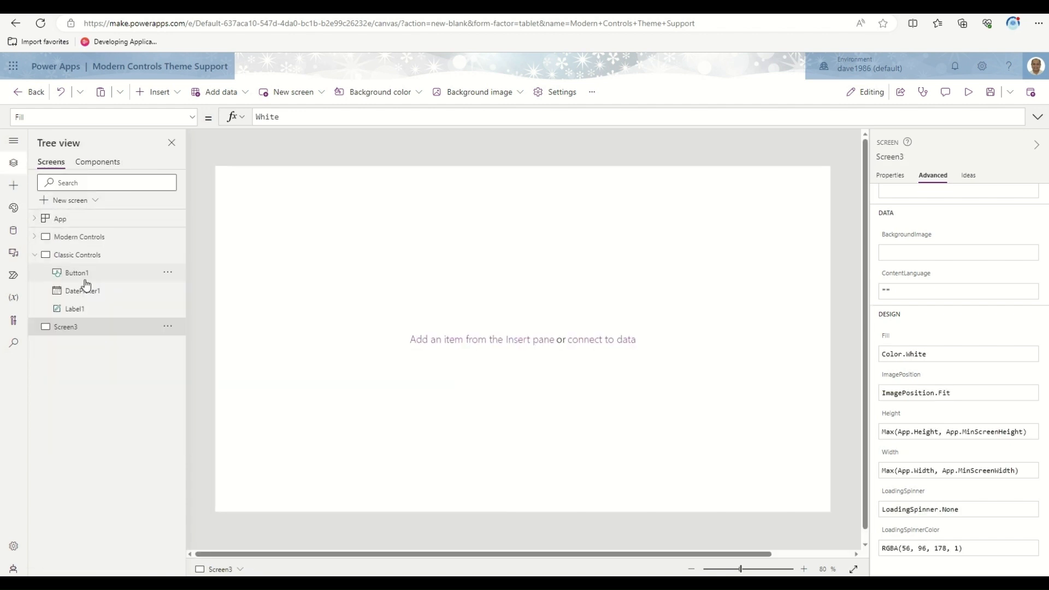
pyautogui.rightClick(69, 328)
pyautogui.click(96, 401)
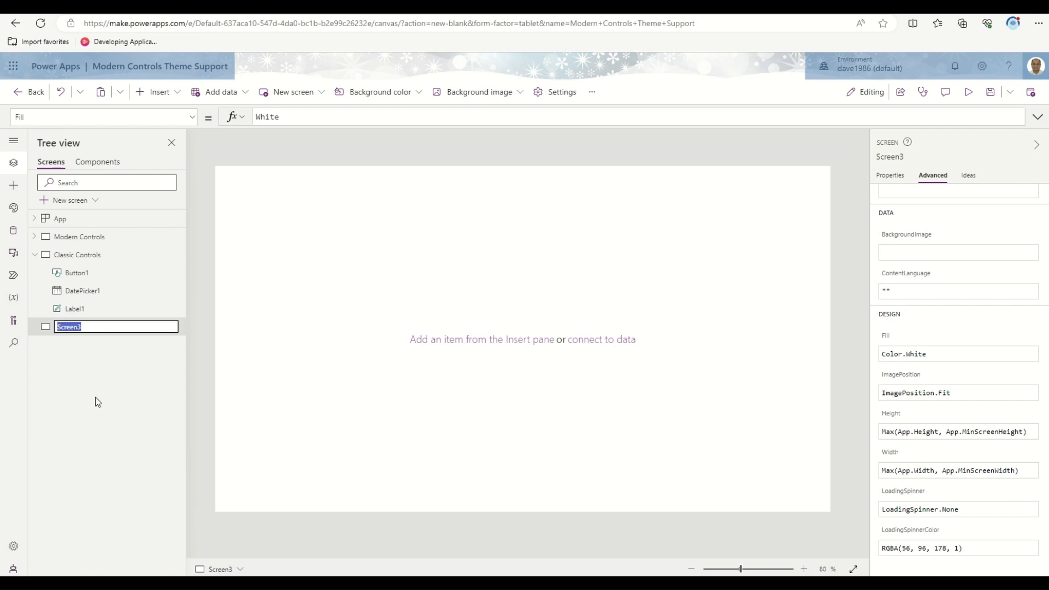
pyautogui.write('New Updat')
pyautogui.press('BackSpace')
pyautogui.press('BackSpace')
pyautogui.press('BackSpace')
pyautogui.press('BackSpace')
pyautogui.press('BackSpace')
pyautogui.write('Controls')
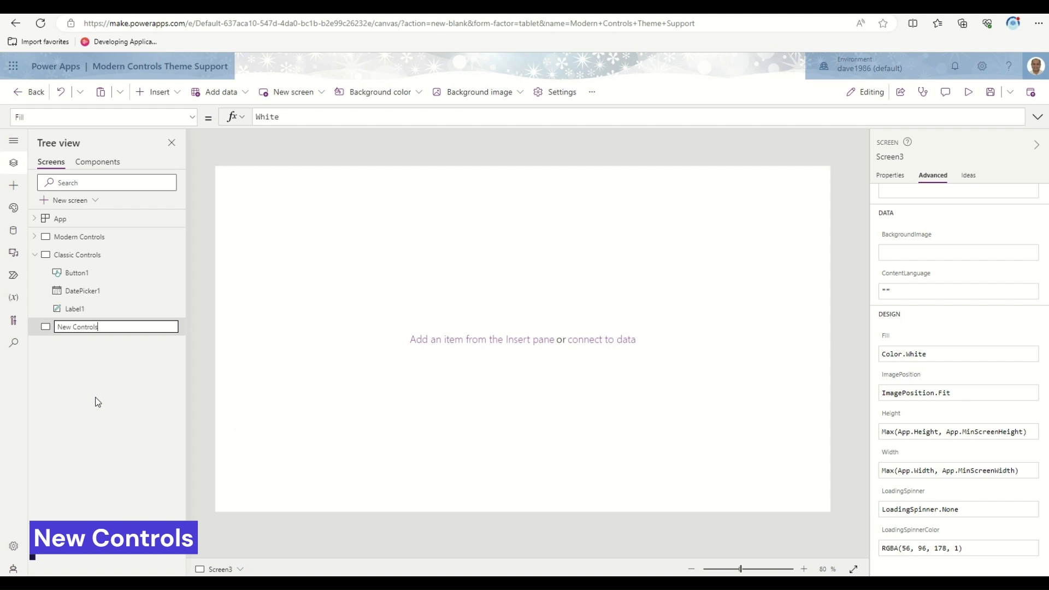
pyautogui.press('Return')
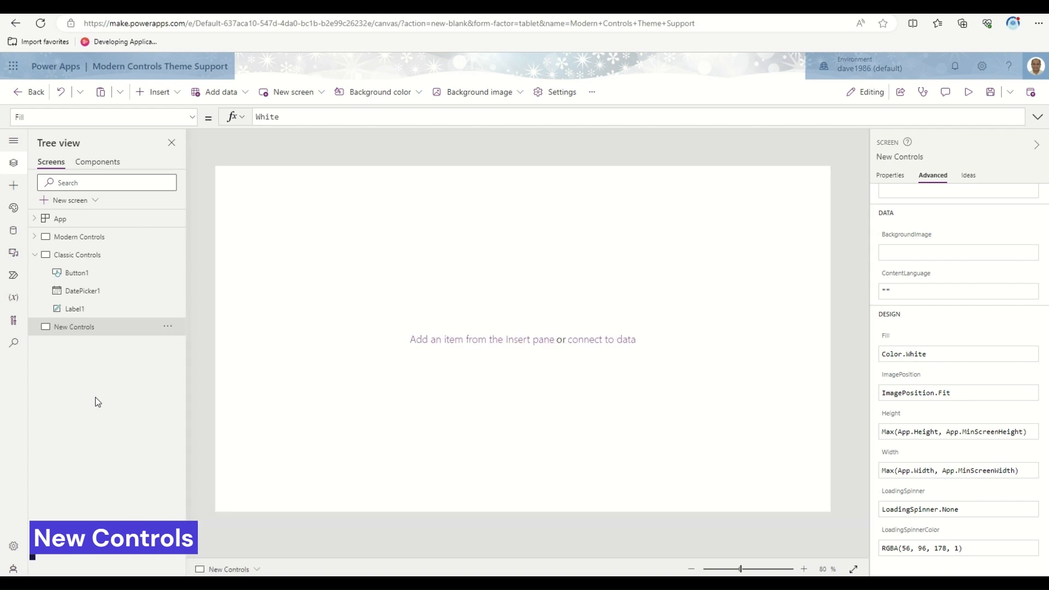
# Insert a modern combobox and a modern toggle on the New Controls screen.
pyautogui.click(22, 188)
pyautogui.click(97, 167)
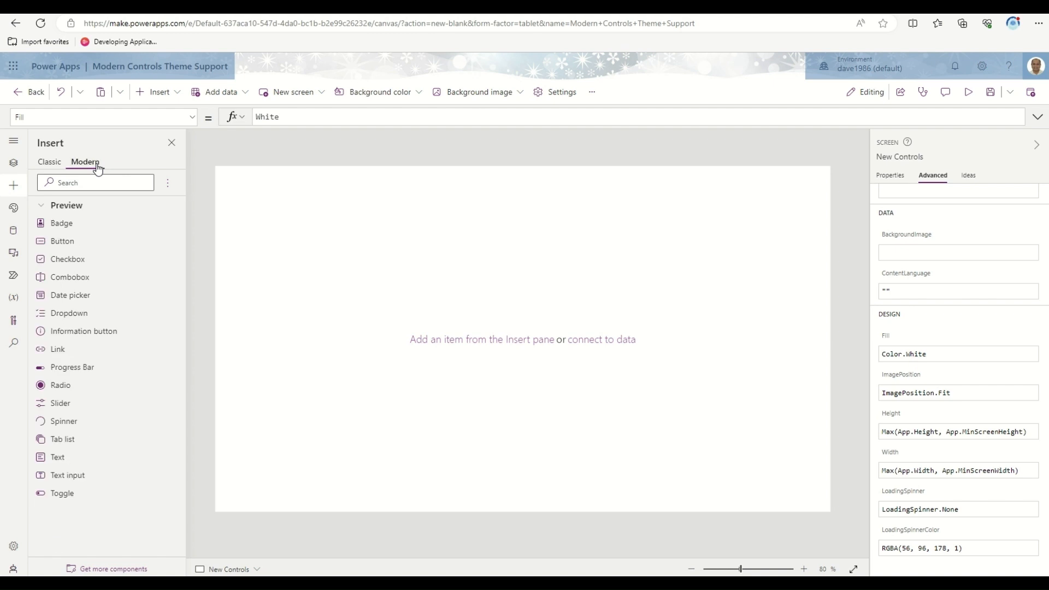
pyautogui.click(71, 277)
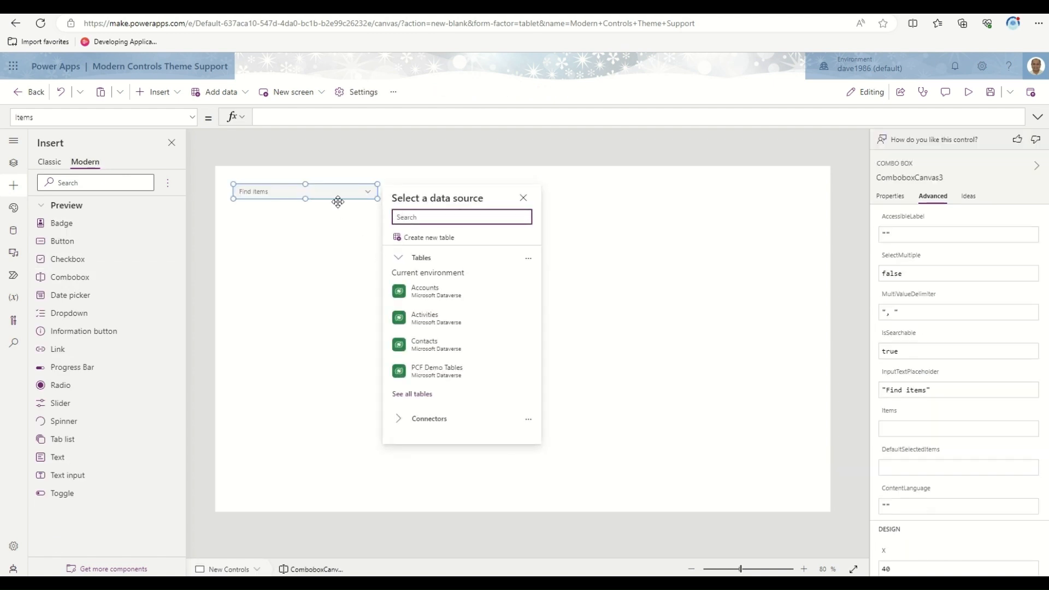
pyautogui.click(63, 493)
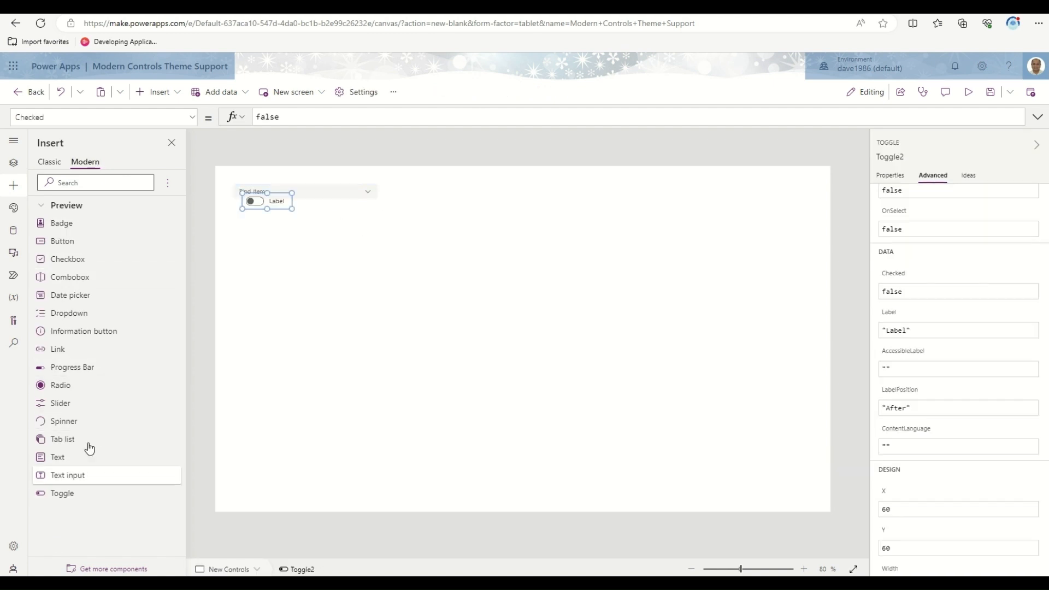
# Move the toggle well below the combobox and set the combobox's data source to the Accounts table.
pyautogui.moveTo(265, 194); pyautogui.dragTo(267, 298)
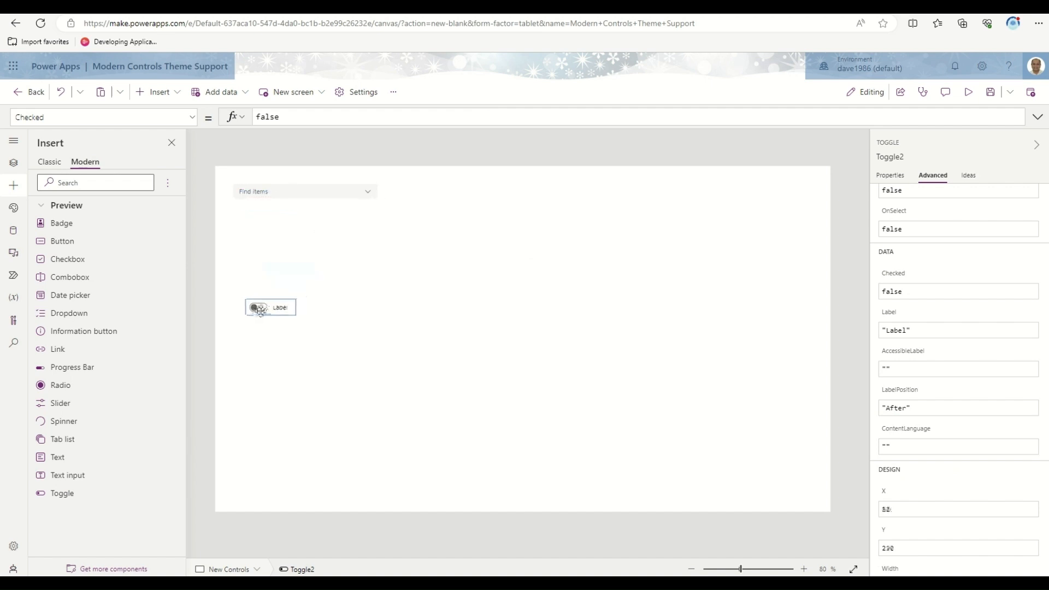
pyautogui.click(285, 193)
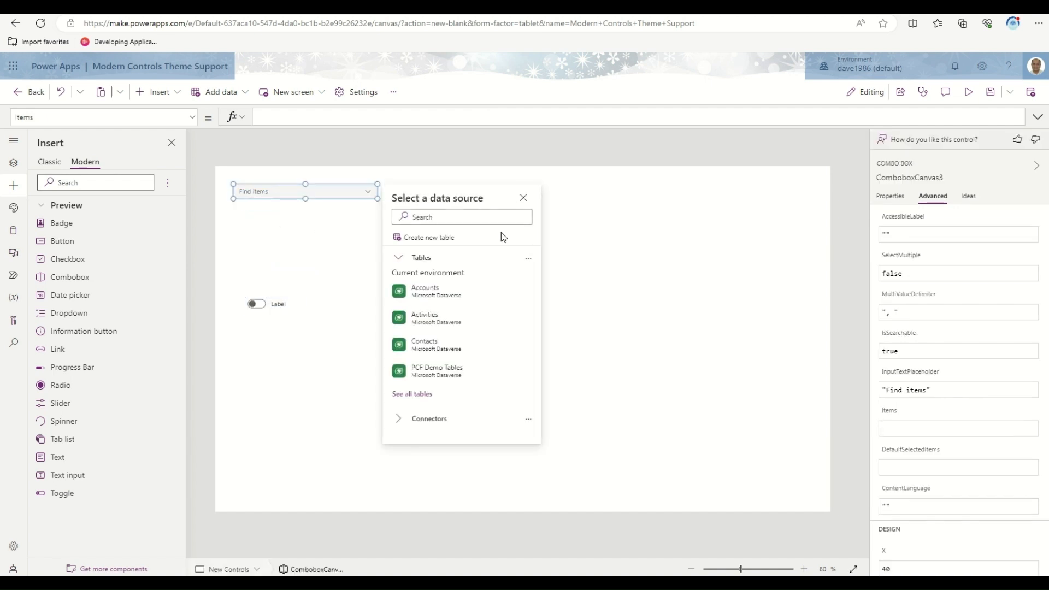
pyautogui.click(441, 298)
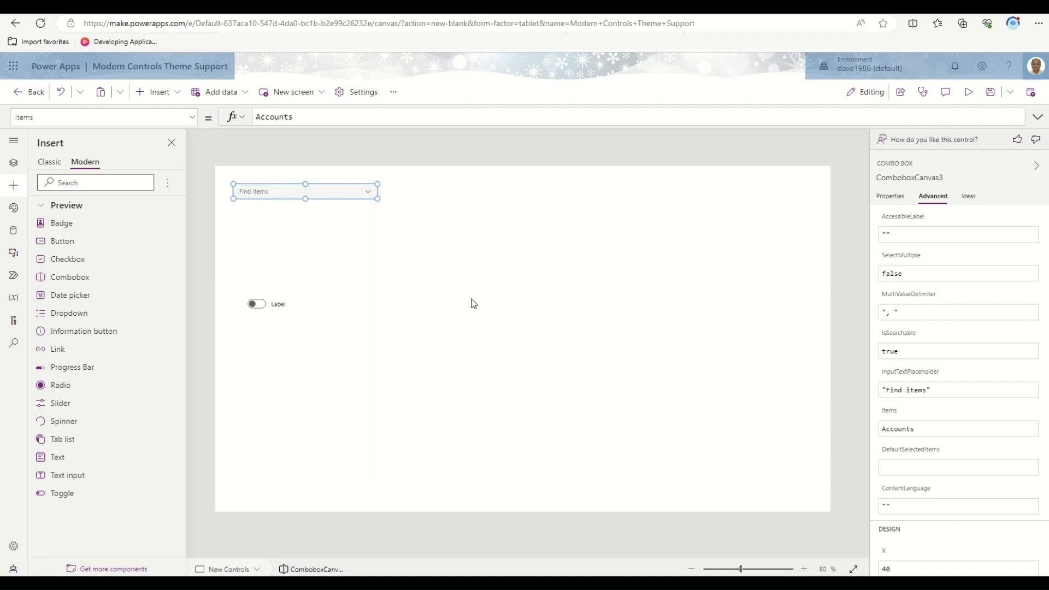
# Preview the New Controls screen and select the listed account record in the combobox.
pyautogui.click(968, 93)
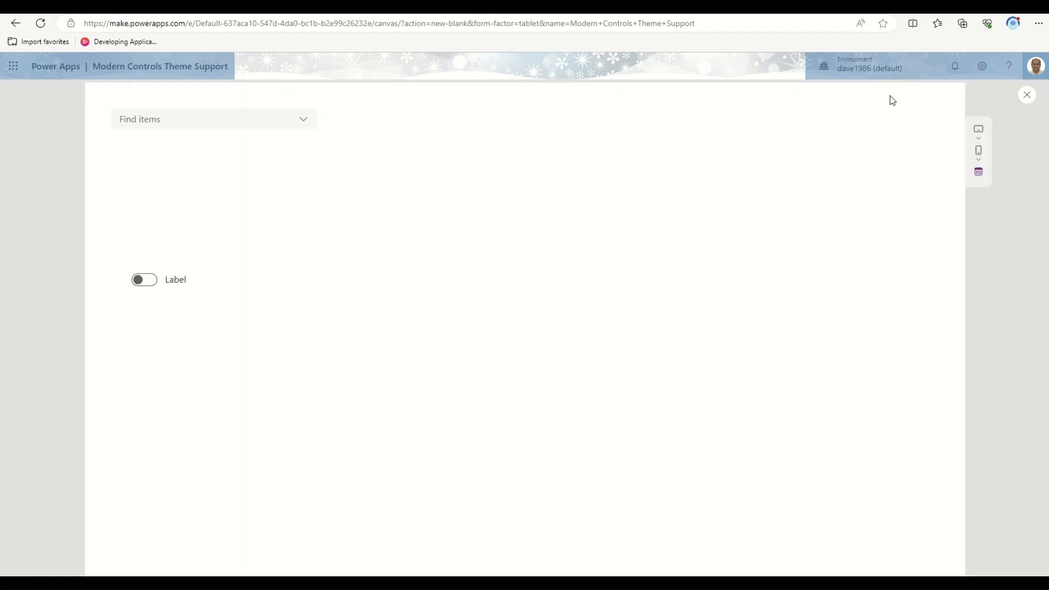
pyautogui.click(306, 121)
pyautogui.click(144, 142)
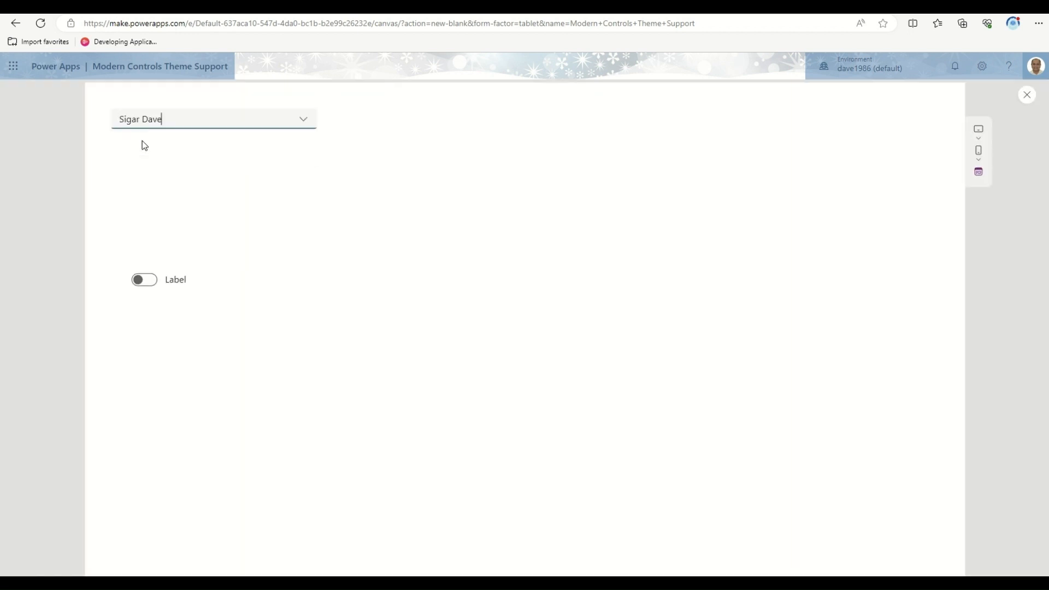
# Clear the combobox selection, test its search with "si", "jh", "i", part of the account's name and "ASdasdsad", and exit the preview.
pyautogui.moveTo(176, 117); pyautogui.dragTo(54, 116)
pyautogui.press('BackSpace')
pyautogui.write('si')
pyautogui.press('BackSpace')
pyautogui.press('BackSpace')
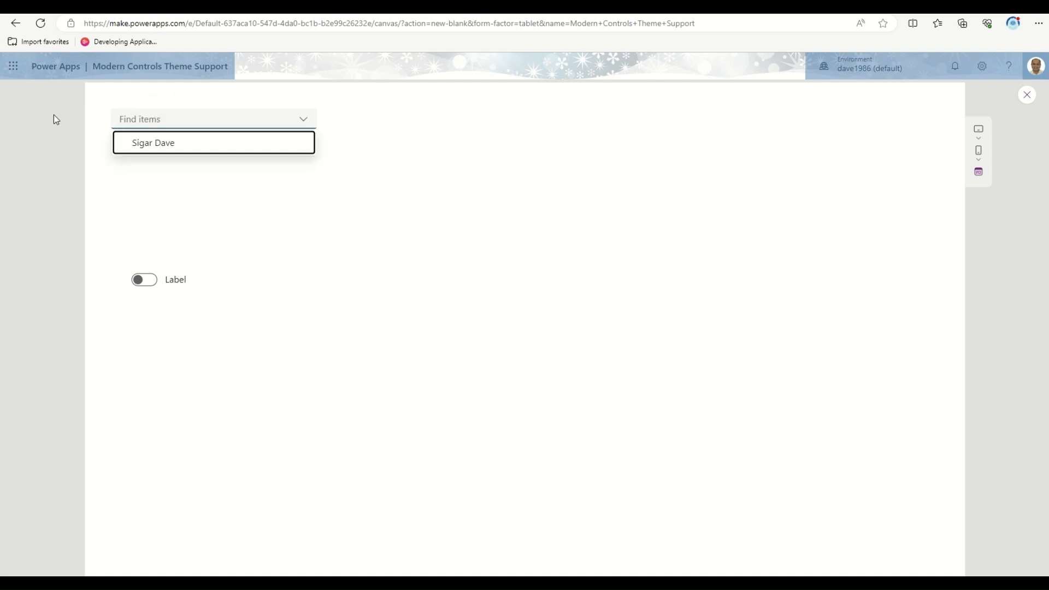
pyautogui.write('jh')
pyautogui.press('BackSpace')
pyautogui.press('BackSpace')
pyautogui.write('i')
pyautogui.press('BackSpace')
pyautogui.write('Sigar')
pyautogui.press('BackSpace')
pyautogui.press('BackSpace')
pyautogui.press('BackSpace')
pyautogui.press('BackSpace')
pyautogui.press('BackSpace')
pyautogui.write('ASdasdsad')
pyautogui.press('BackSpace')
pyautogui.press('BackSpace')
pyautogui.press('BackSpace')
pyautogui.press('BackSpace')
pyautogui.press('BackSpace')
pyautogui.press('BackSpace')
pyautogui.press('BackSpace')
pyautogui.press('BackSpace')
pyautogui.press('BackSpace')
pyautogui.press('Escape')
pyautogui.press('Escape')
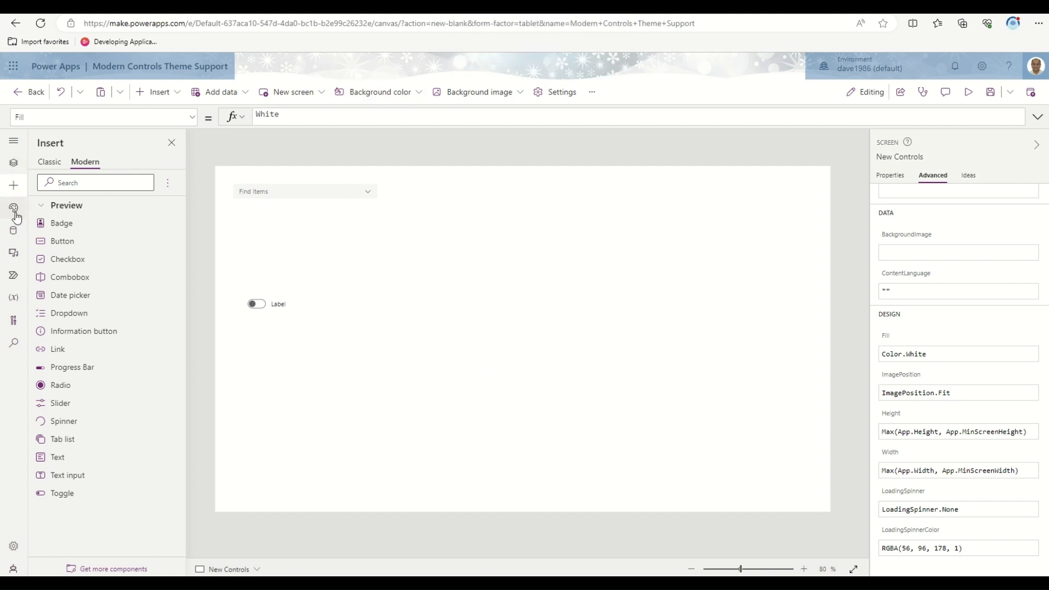
# Add another blank screen and rename it "Update in the Controls".
pyautogui.click(11, 170)
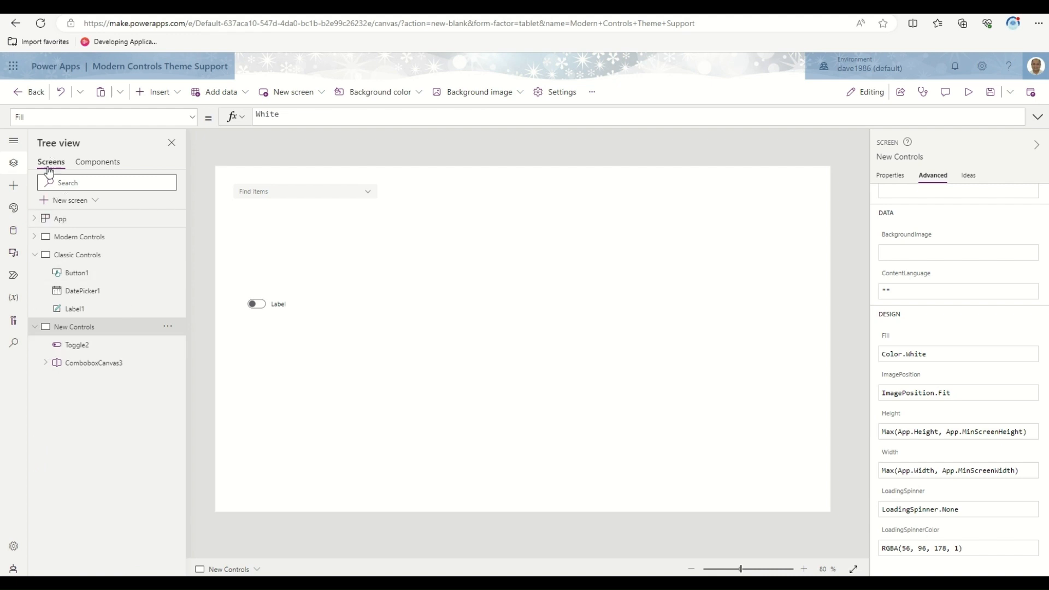
pyautogui.click(47, 201)
pyautogui.click(80, 280)
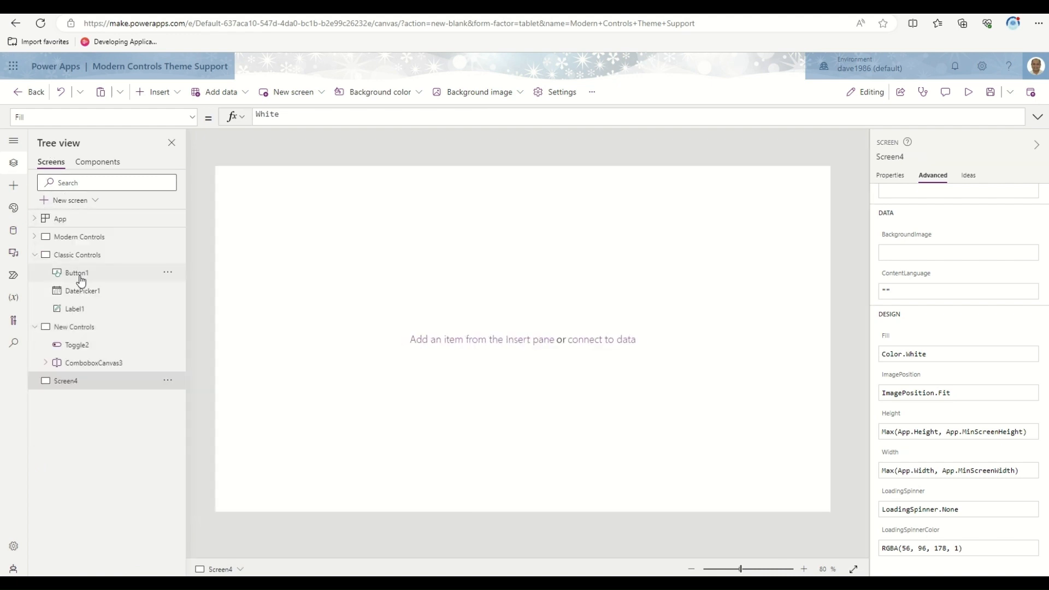
pyautogui.rightClick(64, 381)
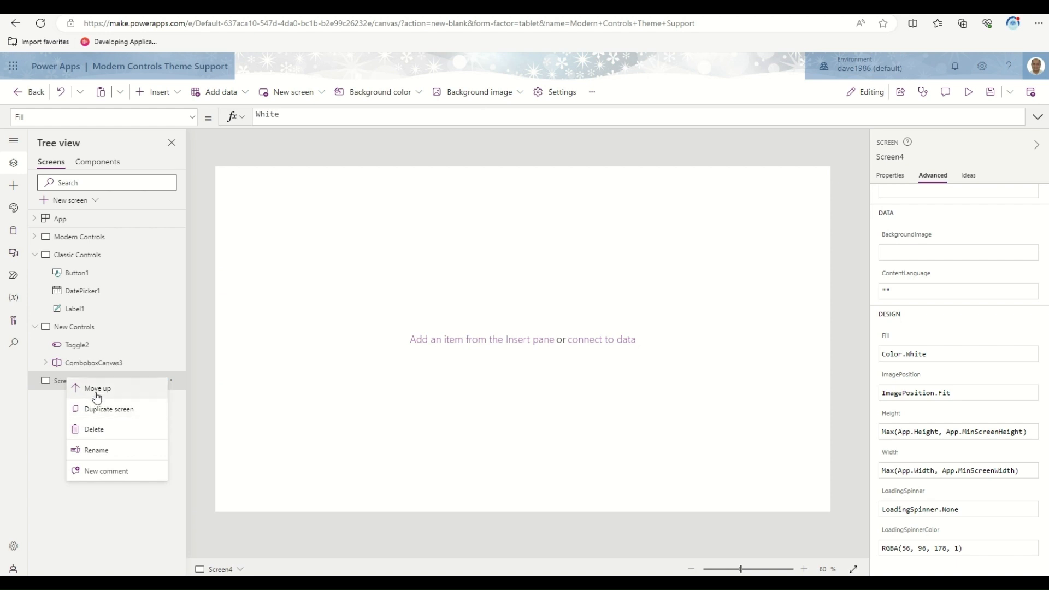
pyautogui.click(103, 455)
pyautogui.write('Updte')
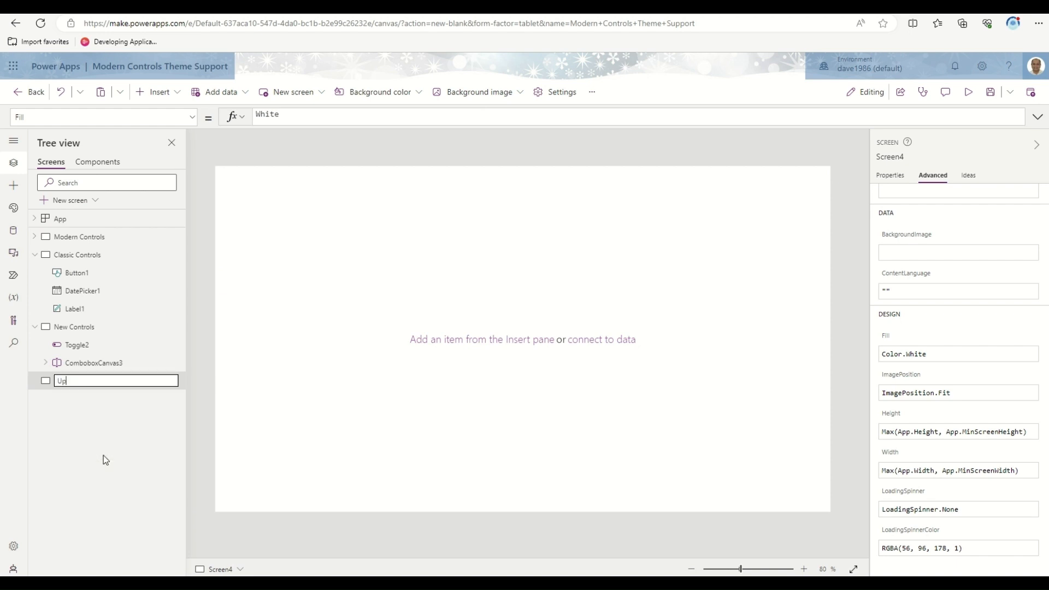
pyautogui.press('BackSpace')
pyautogui.press('BackSpace')
pyautogui.write('ate in the Controls')
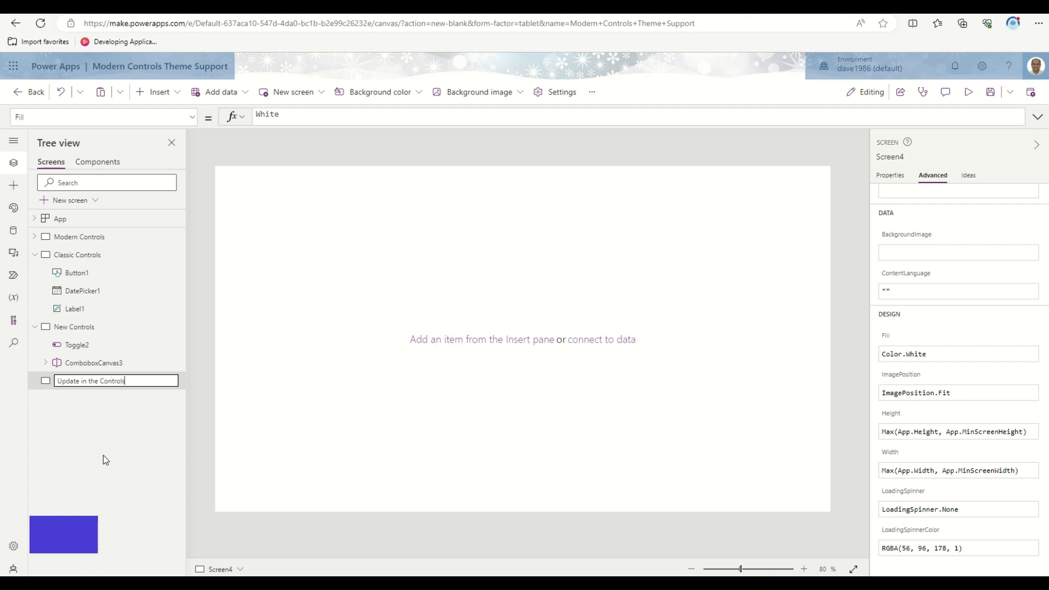
pyautogui.press('Return')
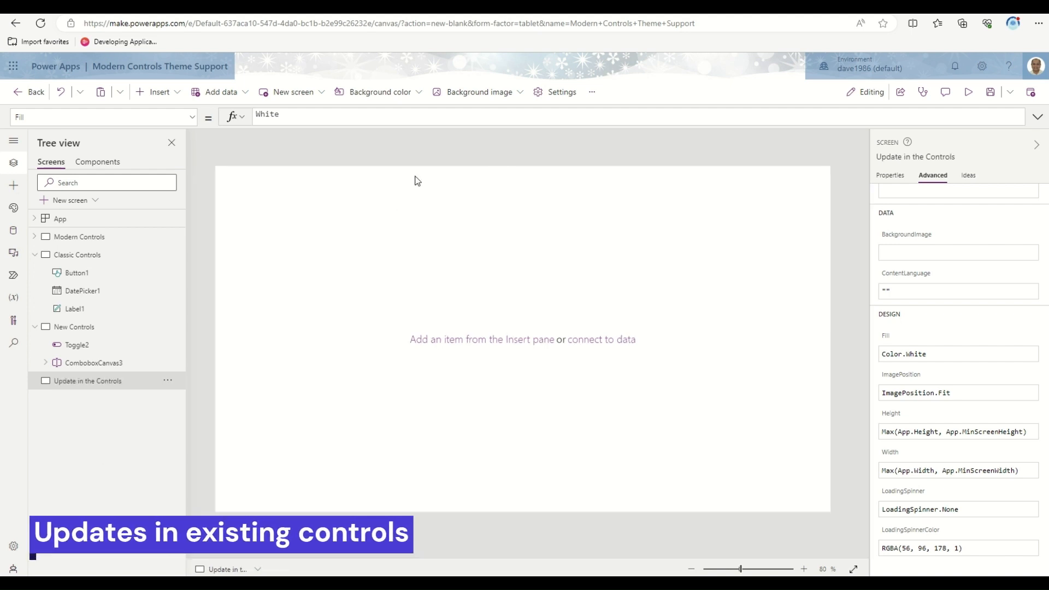
# Insert a modern radio control on the new screen and set its Items to [1,2,3,4,5].
pyautogui.click(14, 185)
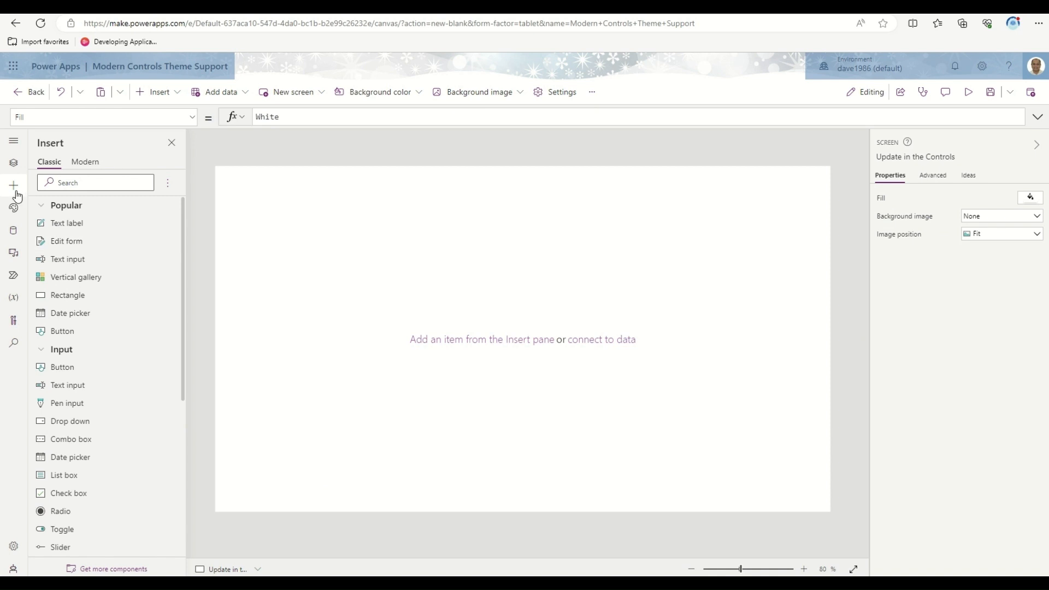
pyautogui.click(81, 163)
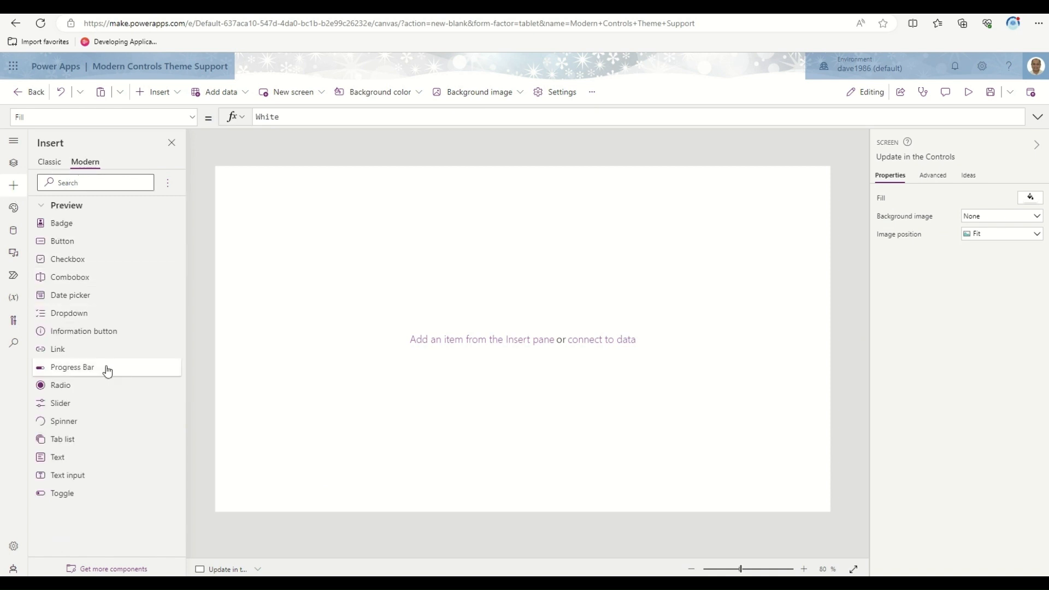
pyautogui.moveTo(57, 388); pyautogui.dragTo(307, 223)
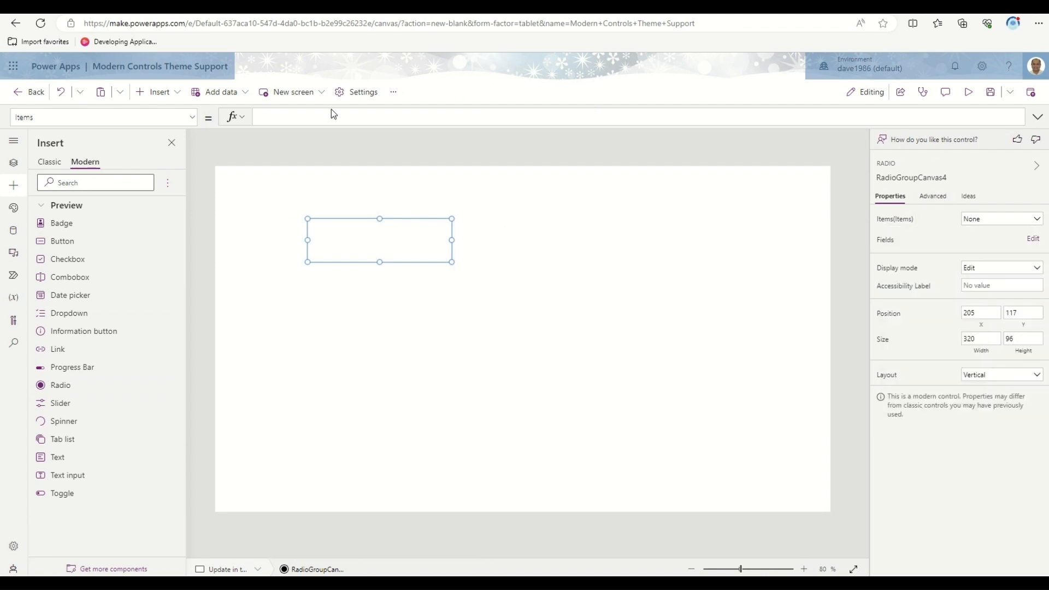
pyautogui.click(324, 117)
pyautogui.write('[1,2')
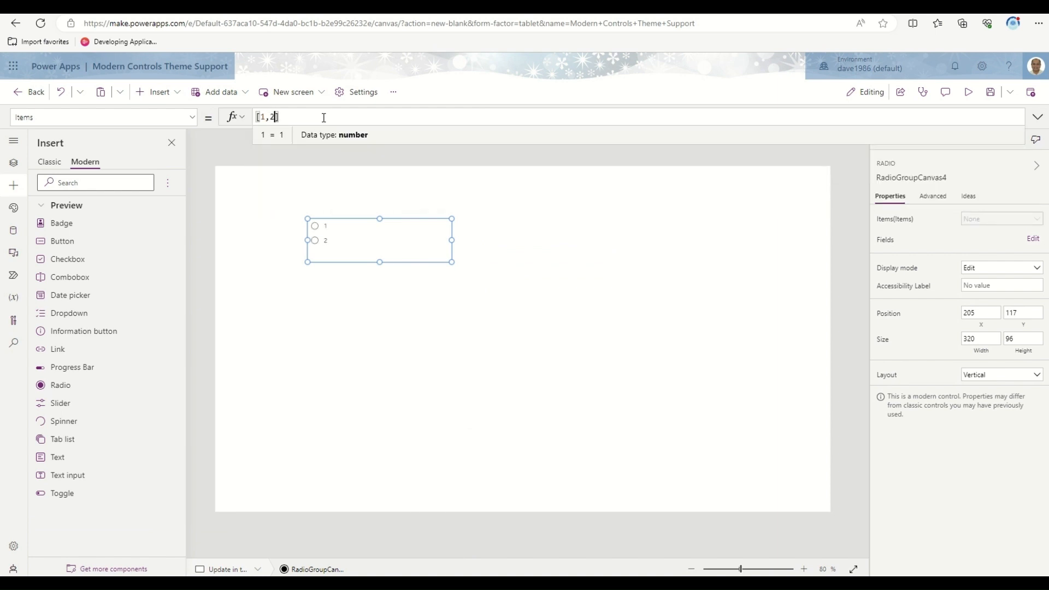
pyautogui.write(',3,4,5')
pyautogui.click(537, 250)
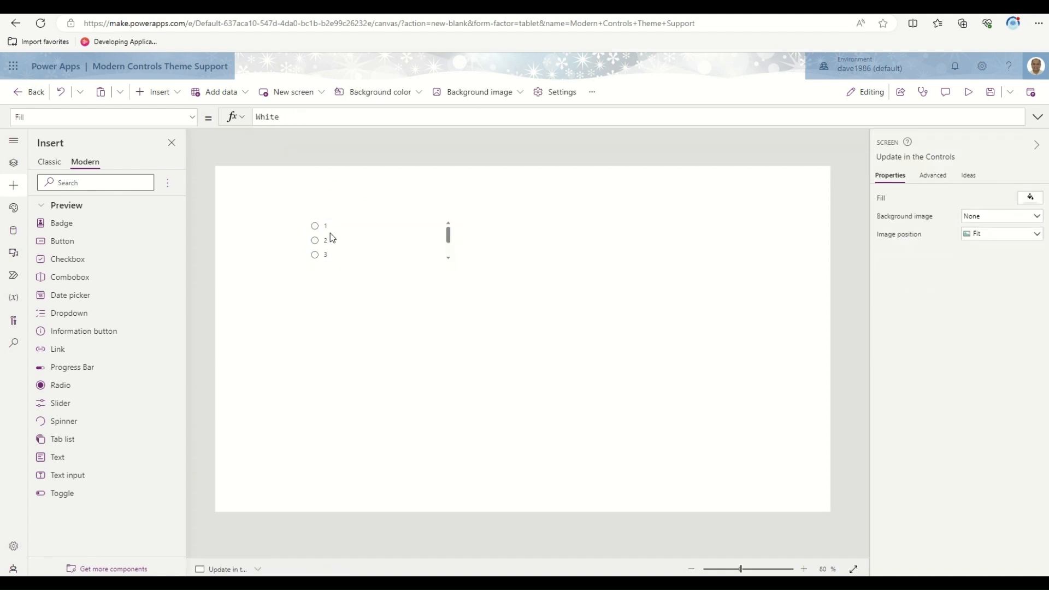
# Move the radio control to position 60, 48 and enlarge it to about 355 by 199.
pyautogui.click(373, 237)
pyautogui.moveTo(372, 237); pyautogui.dragTo(306, 206)
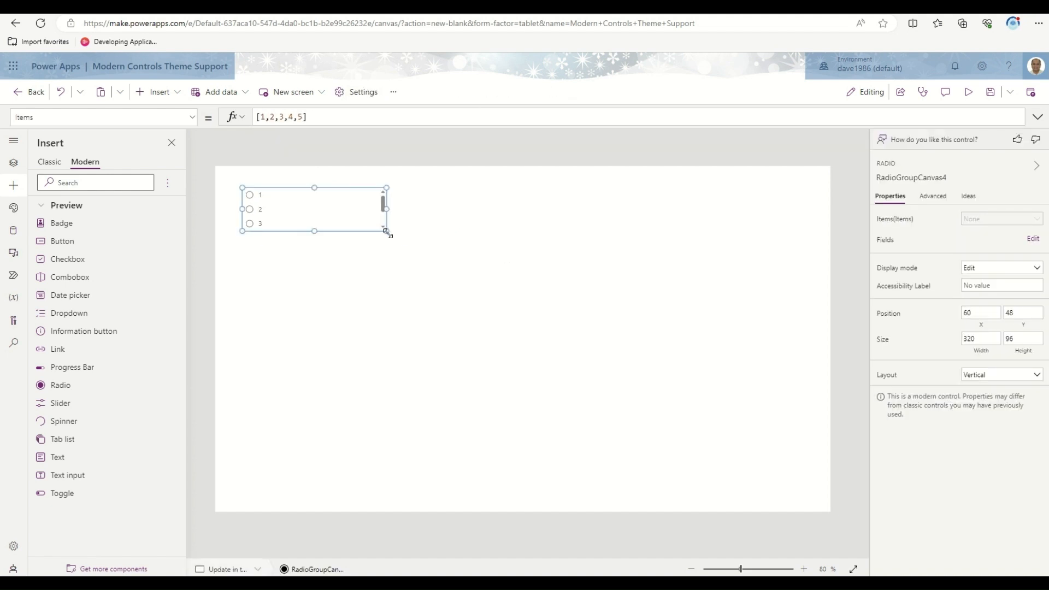
pyautogui.moveTo(387, 233); pyautogui.dragTo(403, 278)
pyautogui.click(26, 215)
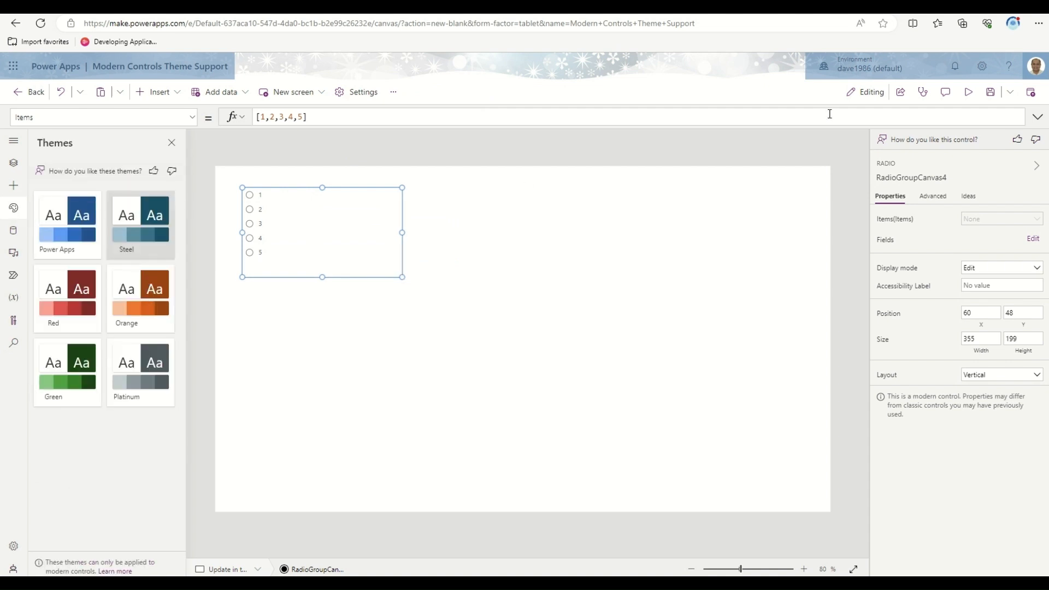
# Preview the screen, choose radio options 1, 2 and 4 in turn, and return to editing.
pyautogui.click(969, 92)
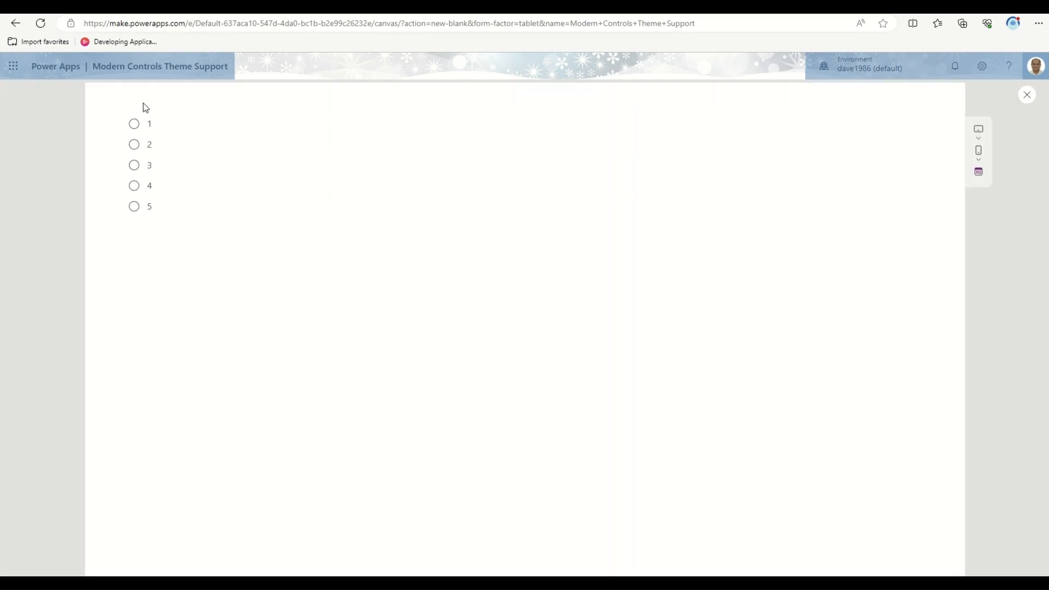
pyautogui.click(134, 125)
pyautogui.click(137, 145)
pyautogui.click(138, 187)
pyautogui.click(1027, 95)
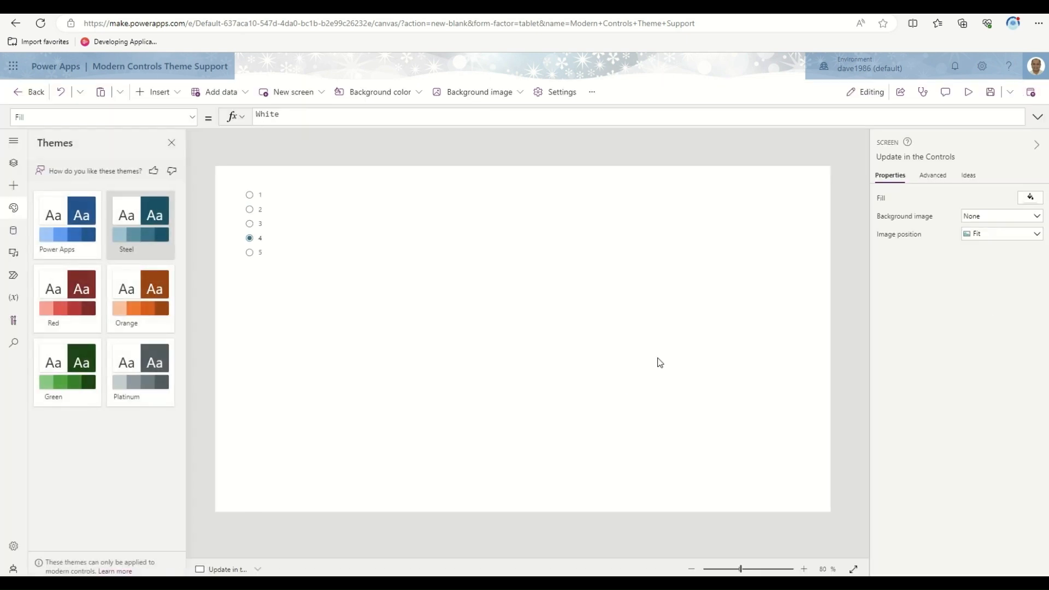
# Change the radio control's layout to Horizontal, followed by Horizontal Stacked.
pyautogui.click(385, 255)
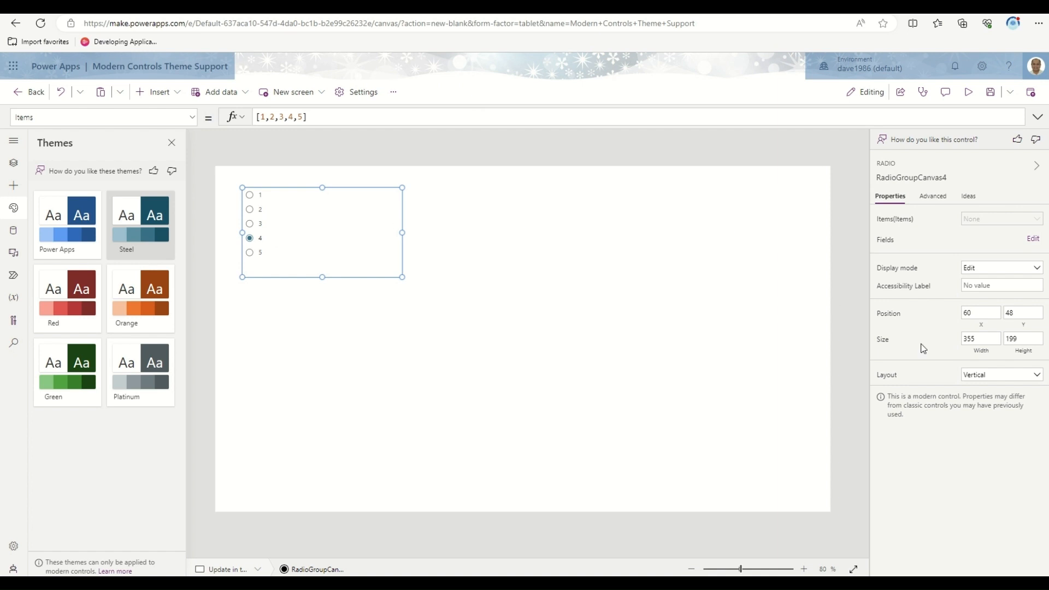
pyautogui.click(1021, 375)
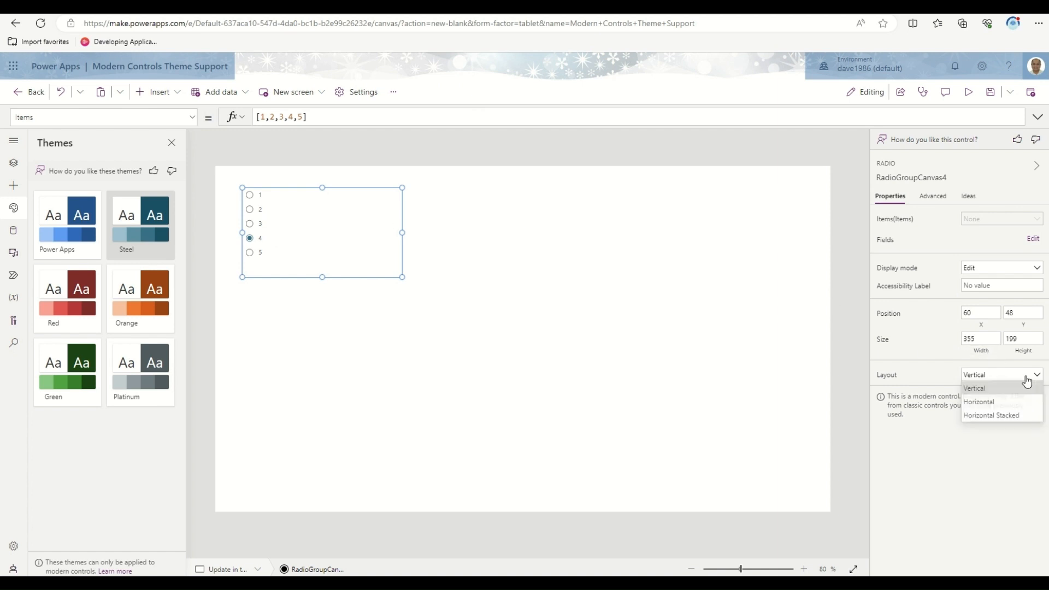
pyautogui.click(988, 404)
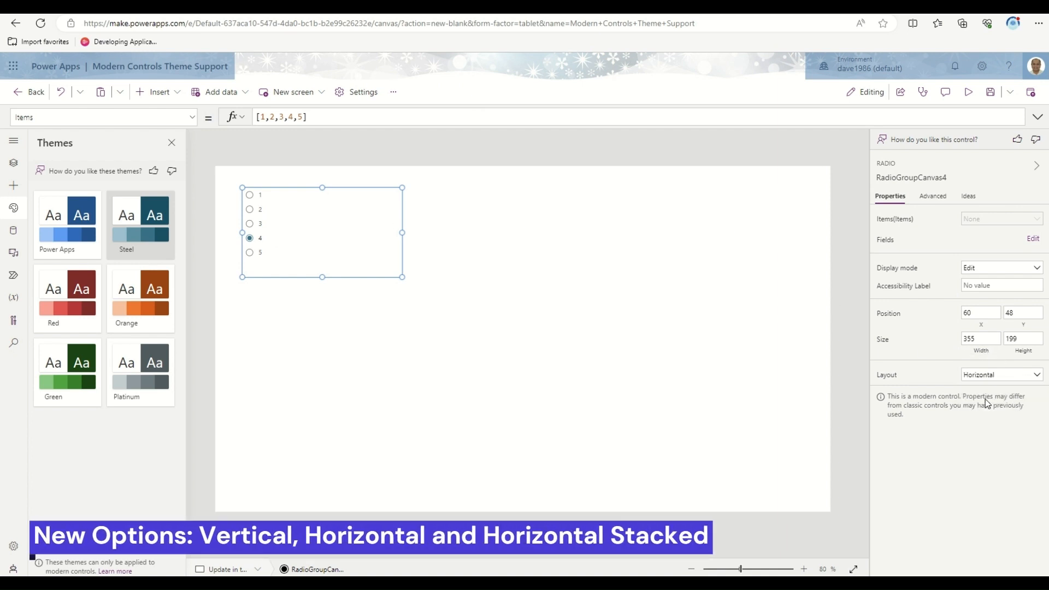
pyautogui.click(989, 375)
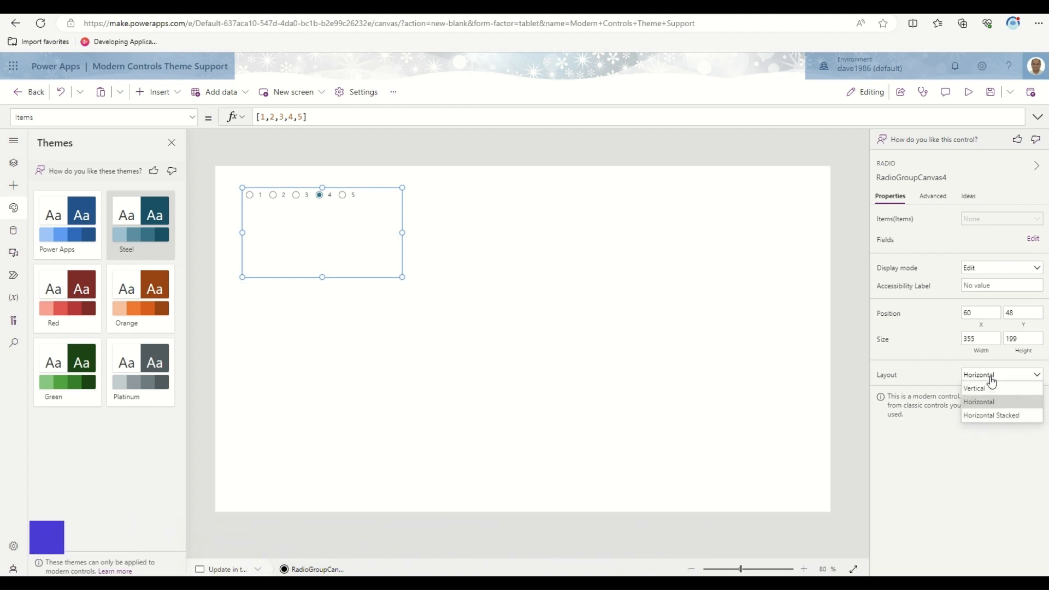
pyautogui.click(987, 415)
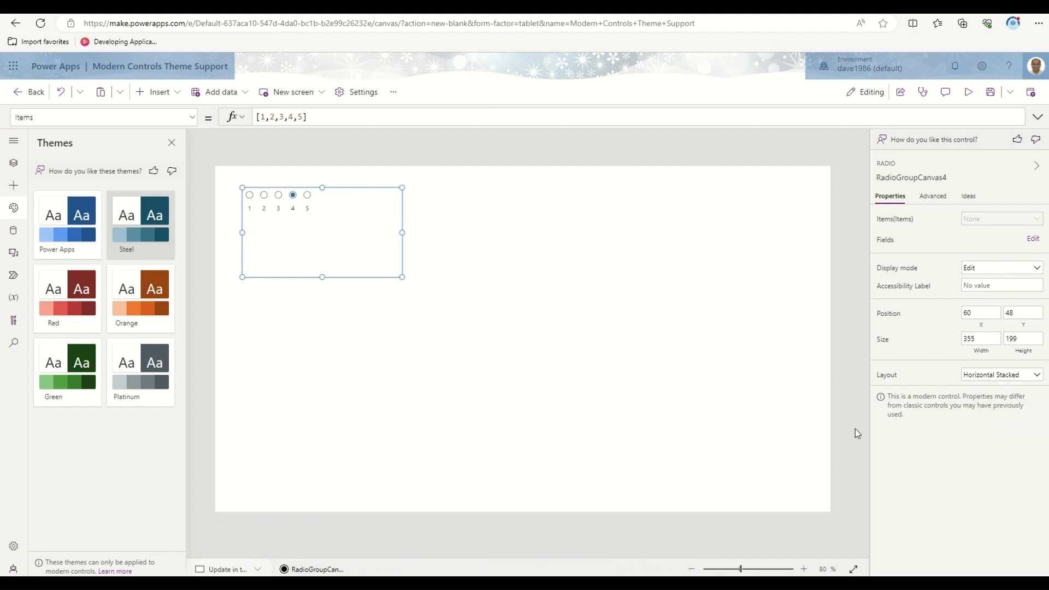
# Switch the radio control's layout to Vertical and back to Horizontal, and preview the horizontal arrangement.
pyautogui.click(1020, 378)
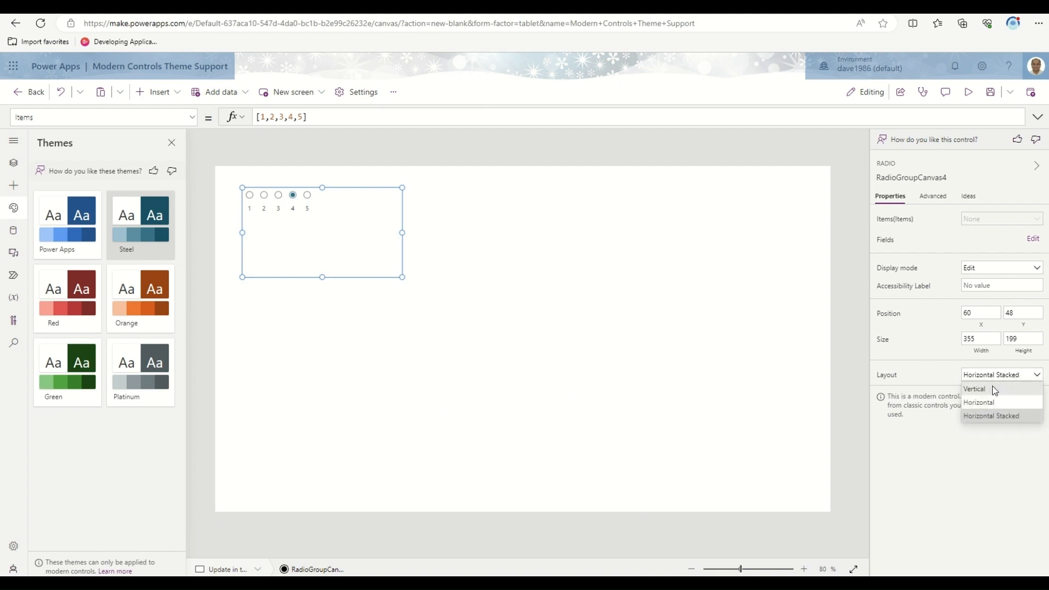
pyautogui.click(994, 388)
pyautogui.click(1028, 377)
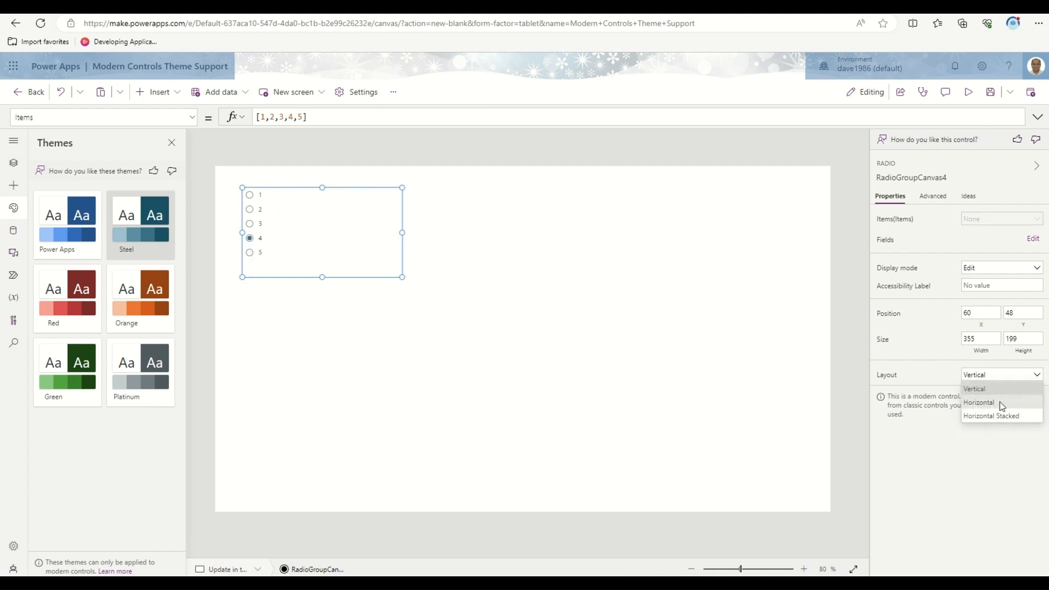
pyautogui.click(994, 403)
pyautogui.click(968, 92)
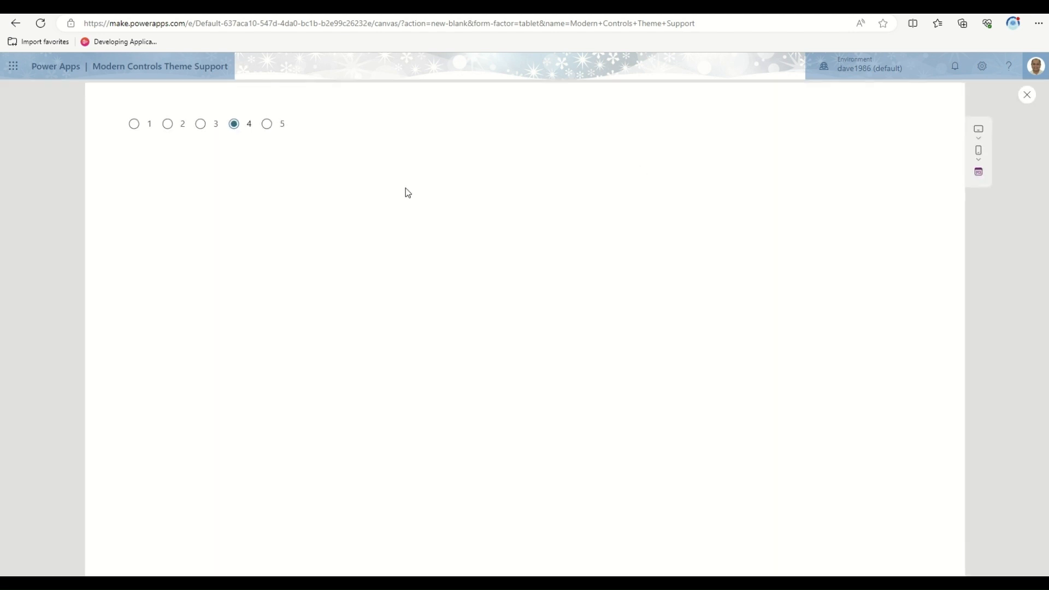
pyautogui.click(1027, 95)
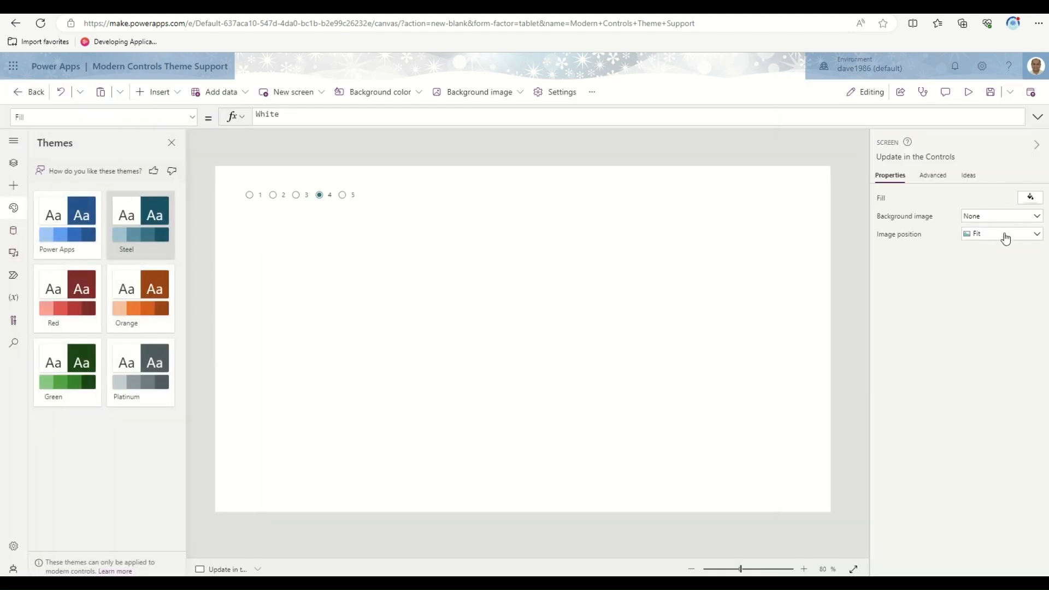
# Set the radio control's layout to Horizontal Stacked.
pyautogui.click(323, 200)
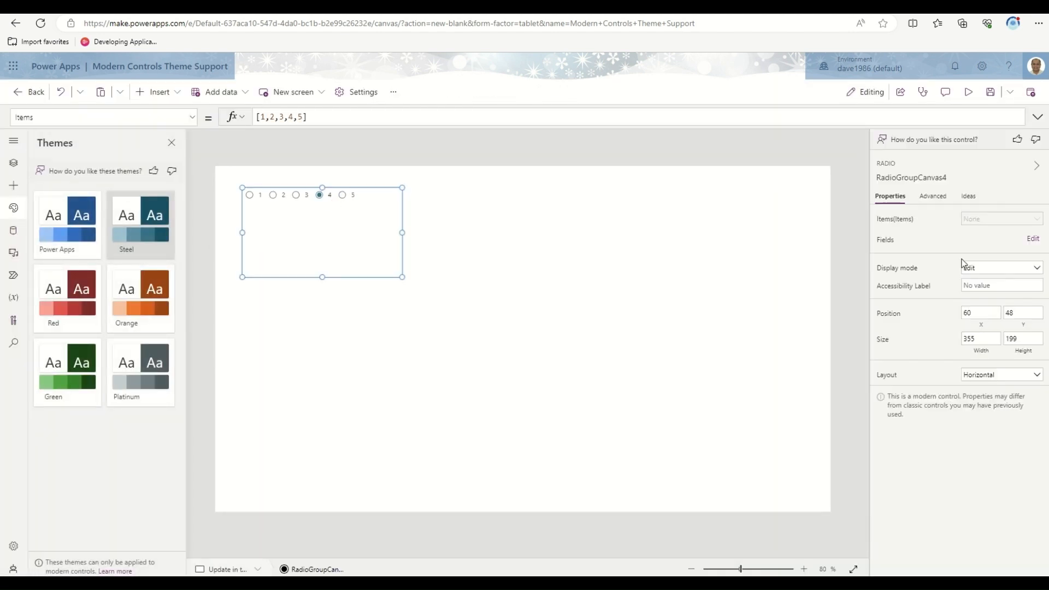
pyautogui.click(988, 375)
pyautogui.click(978, 423)
# Preview the stacked radio control, choose options 3, 1 and 5 in turn, and return to editing.
pyautogui.click(969, 92)
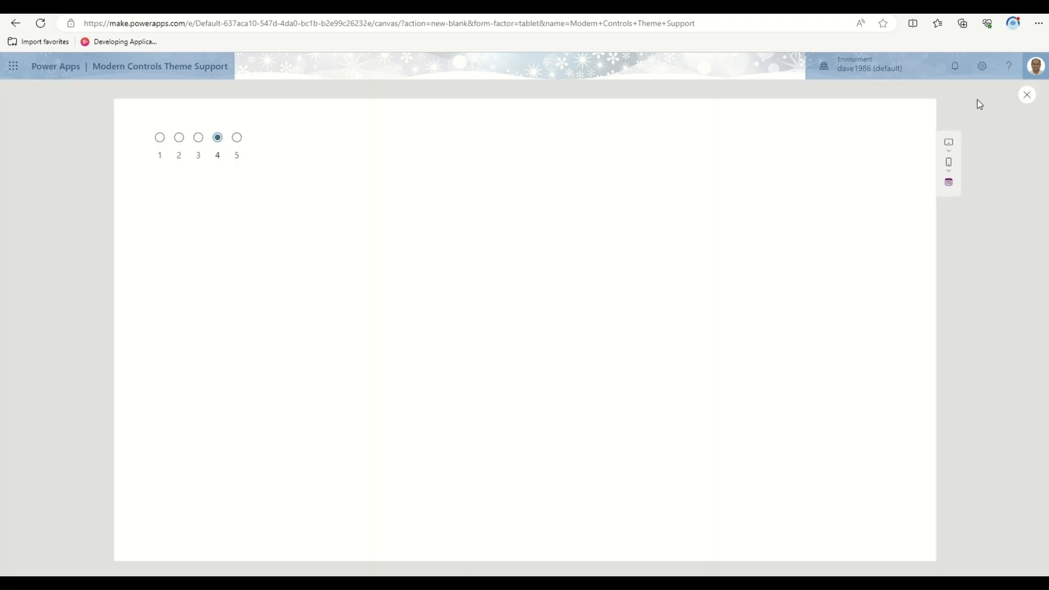
pyautogui.click(175, 126)
pyautogui.click(134, 126)
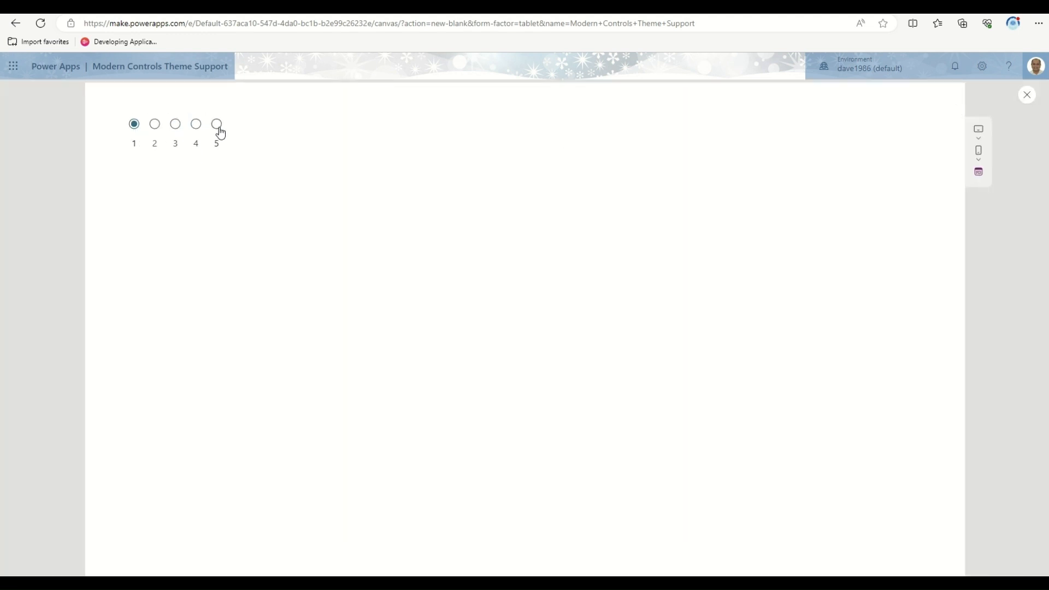
pyautogui.click(218, 126)
pyautogui.click(1029, 96)
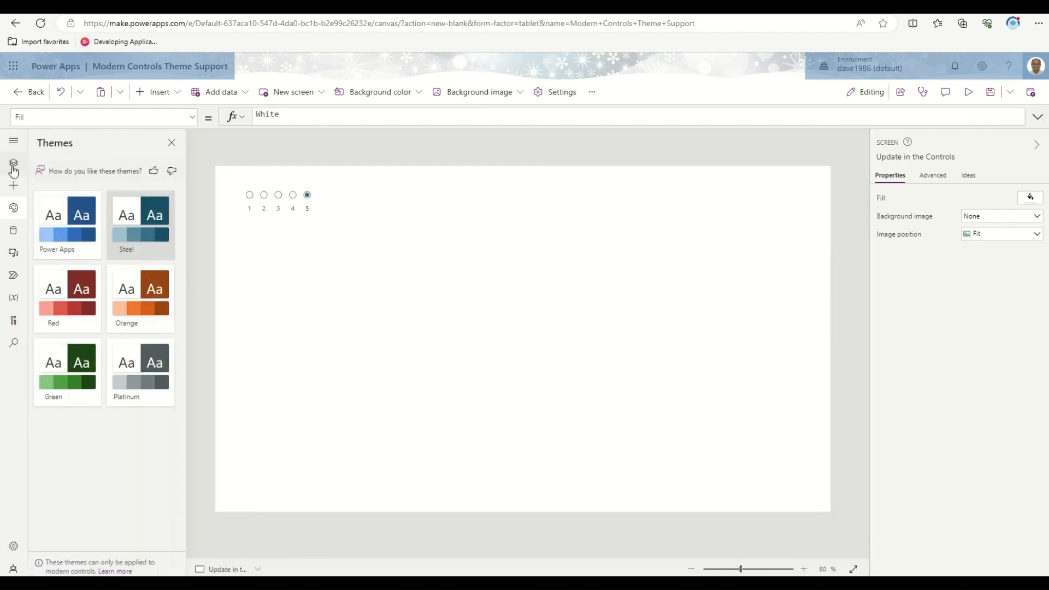
# Insert a modern Dropdown control and place it below the radio control at about X 60, Y 186.
pyautogui.click(22, 193)
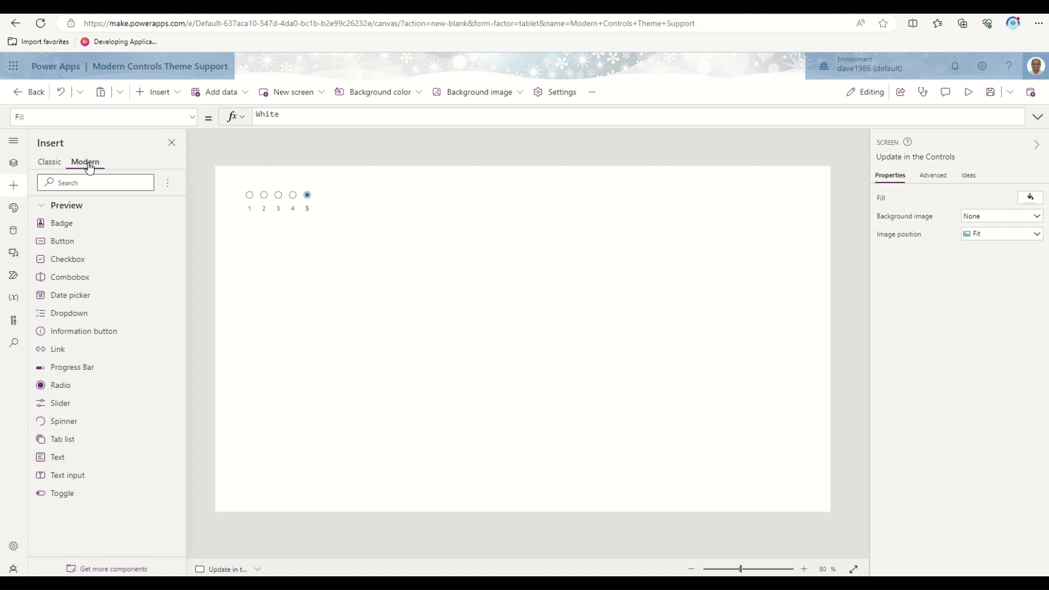
pyautogui.click(72, 312)
pyautogui.click(386, 192)
pyautogui.moveTo(386, 193); pyautogui.dragTo(307, 256)
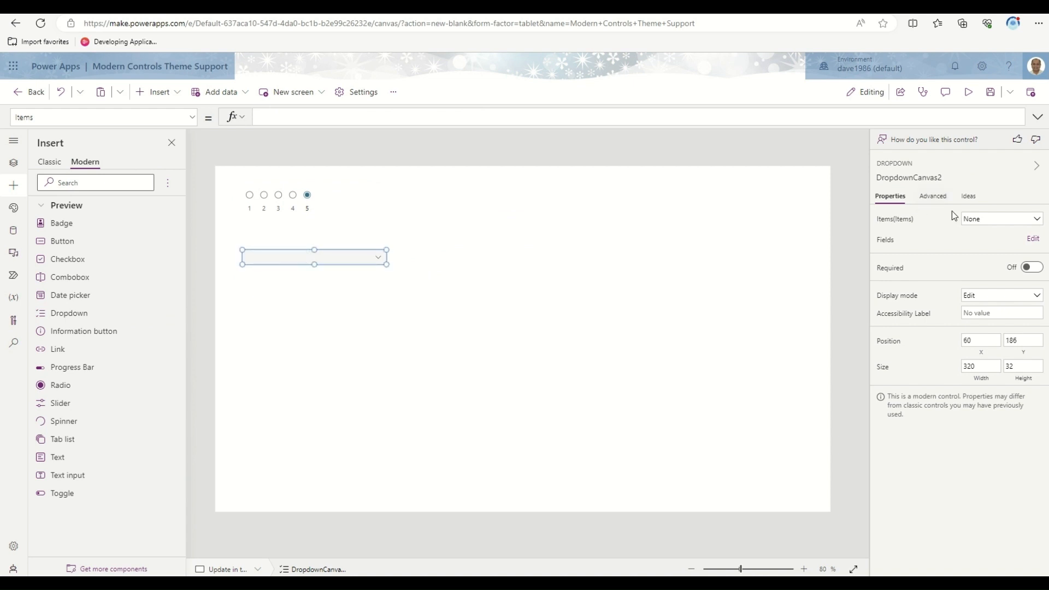
# Switch to Notepad, copy the entire bracketed list of numbers from 1 to 500, and return to Power Apps.
pyautogui.click(903, 226)
pyautogui.click(836, 584)
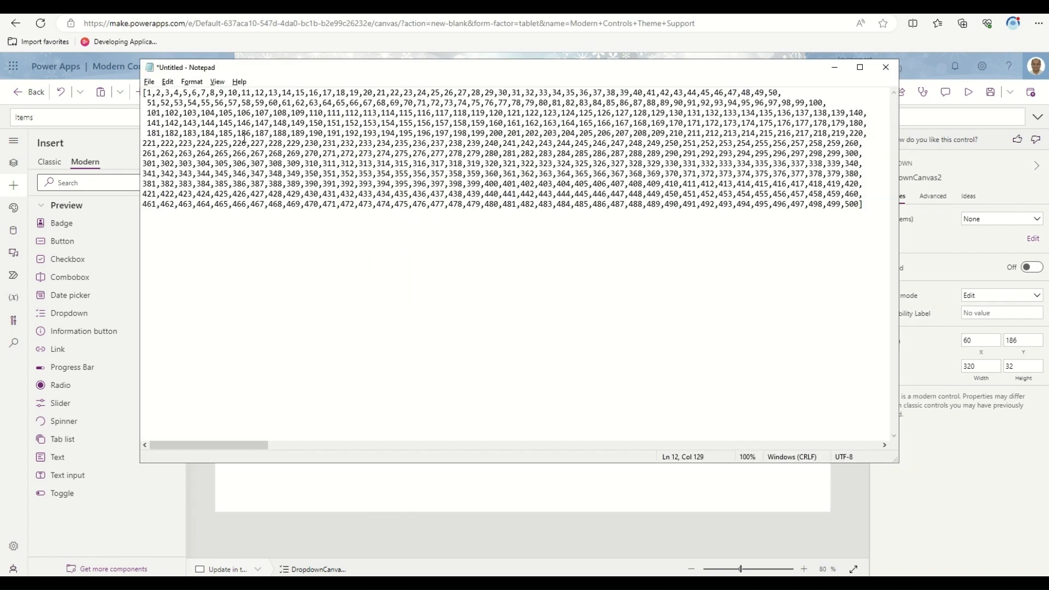
pyautogui.hotkey('ctrl', 'a')
pyautogui.moveTo(864, 204); pyautogui.dragTo(117, 92)
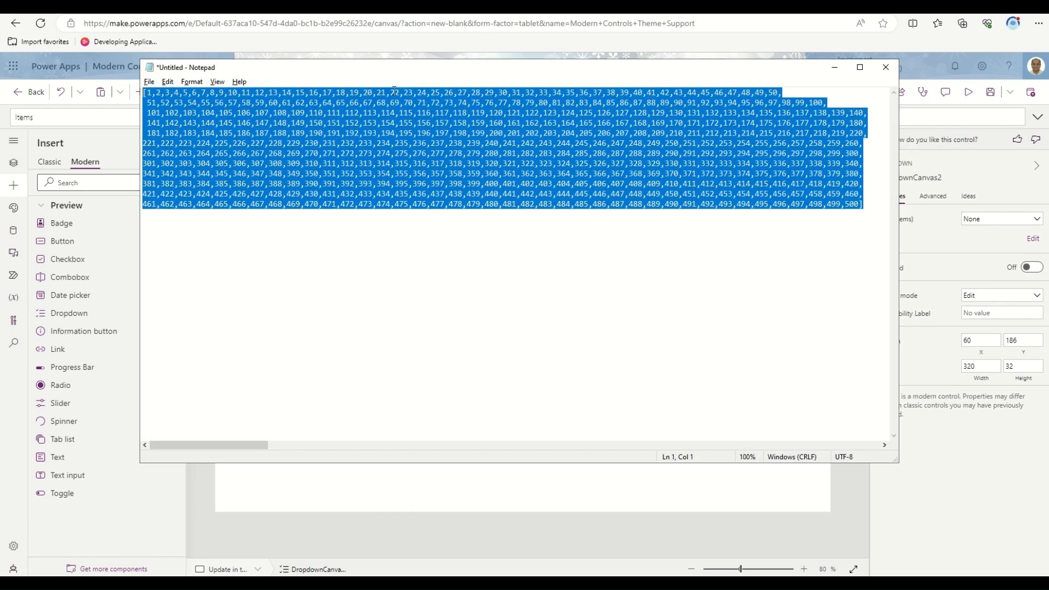
pyautogui.rightClick(443, 110)
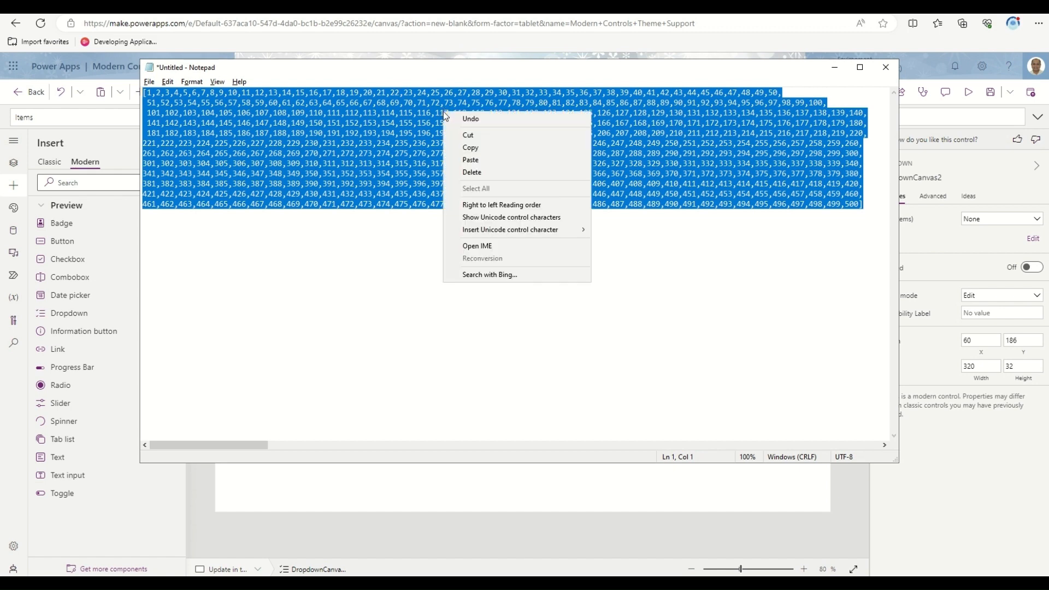
pyautogui.click(482, 146)
pyautogui.click(835, 67)
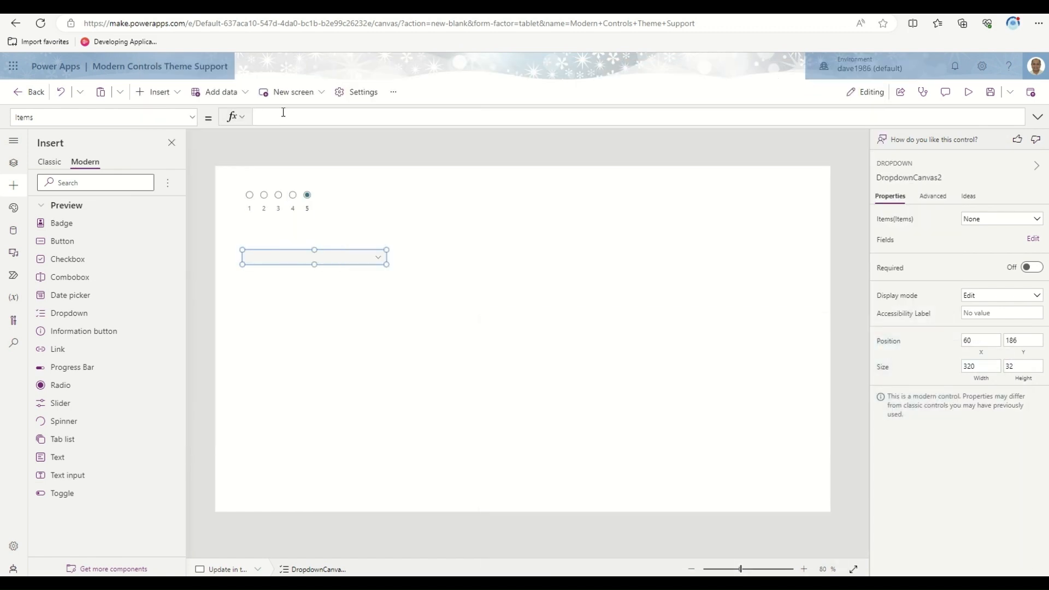
# Set the dropdown's Items property to the copied list of numbers 1 to 500.
pyautogui.click(283, 113)
pyautogui.hotkey('ctrl', 'v')
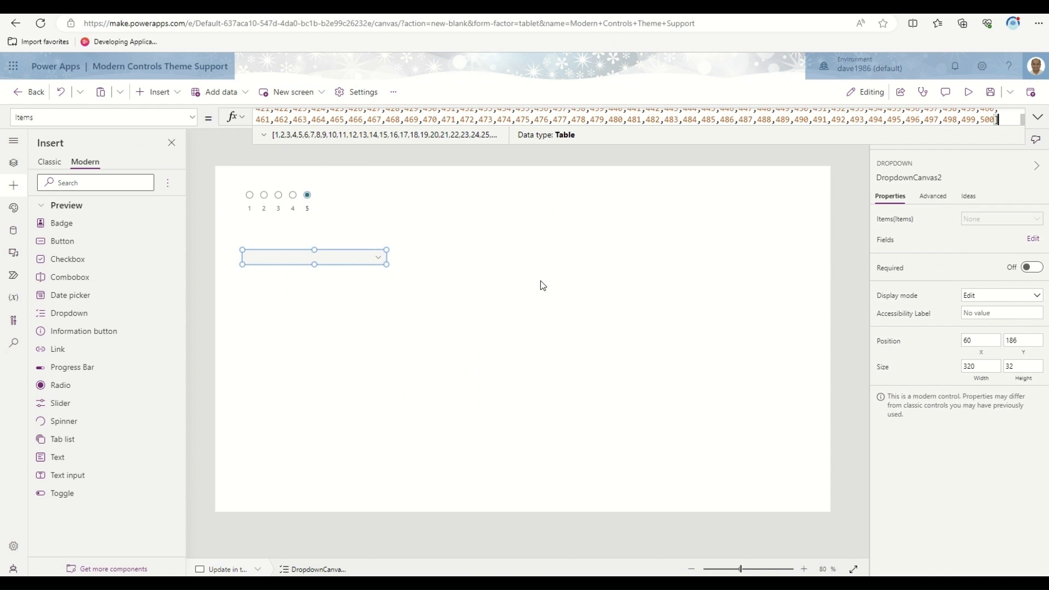
pyautogui.click(452, 303)
pyautogui.click(344, 261)
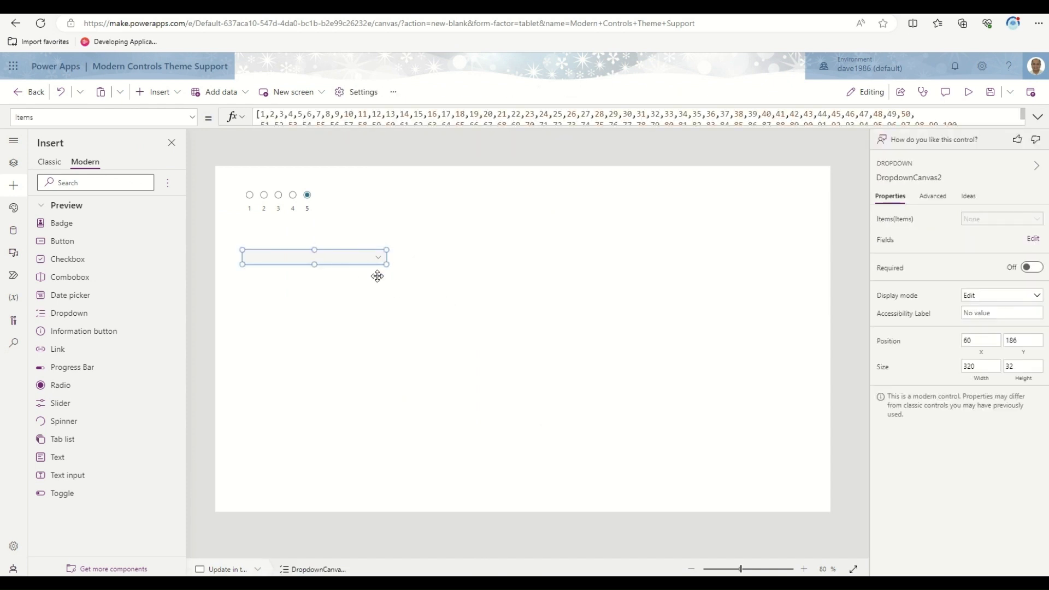
# Preview the app, browse the dropdown's list through to 500, choose 10, and return to editing.
pyautogui.click(969, 92)
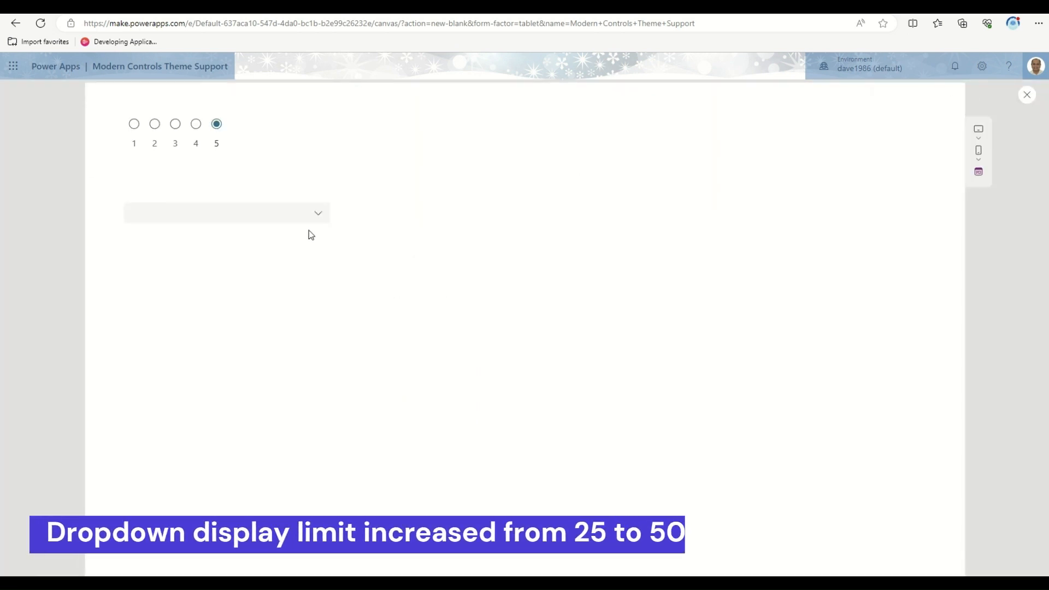
pyautogui.click(318, 215)
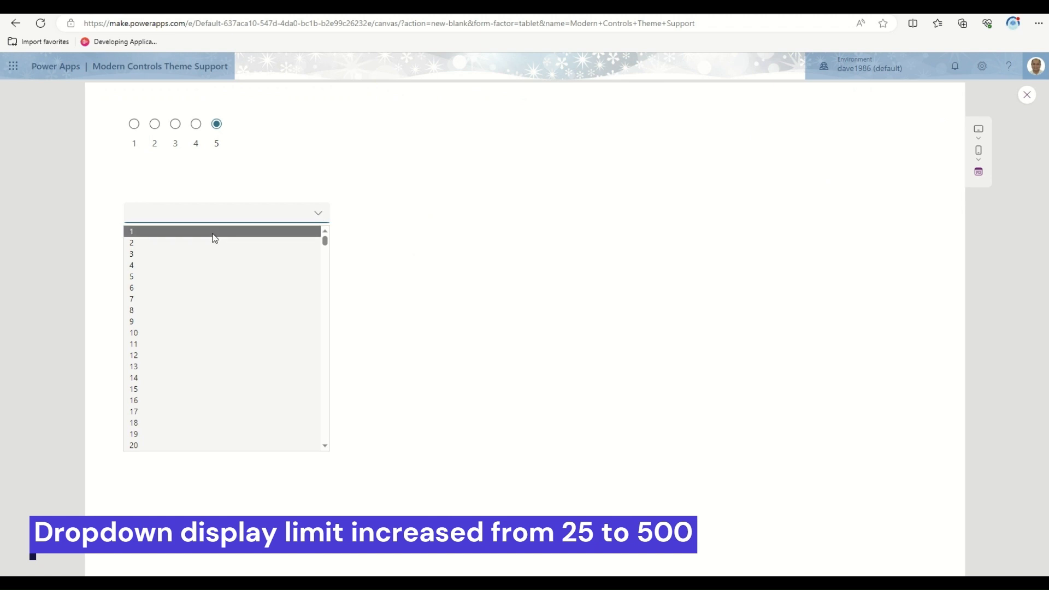
pyautogui.scroll(-9, 200, 372)
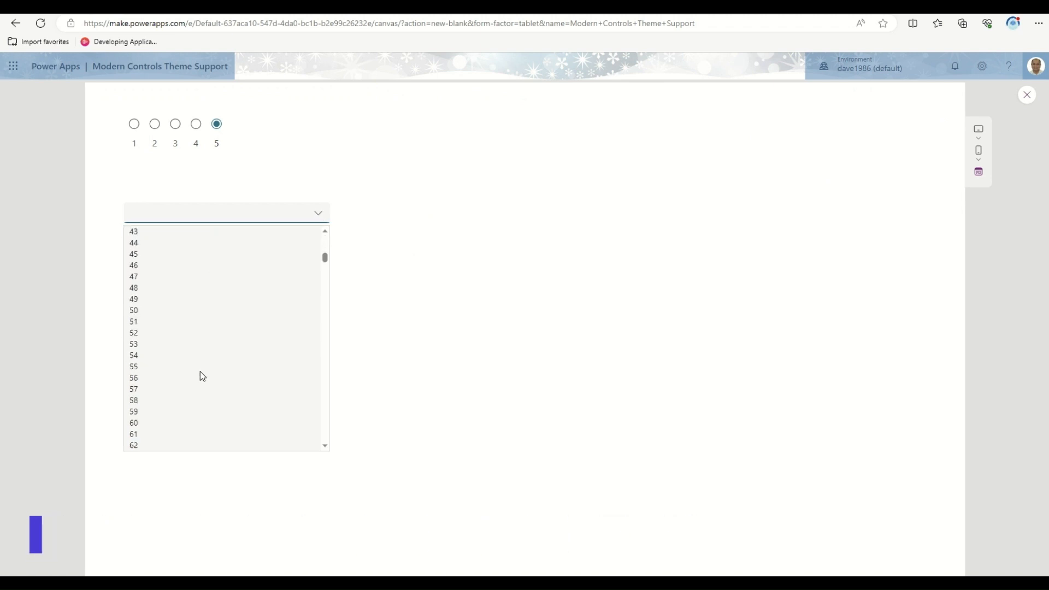
pyautogui.scroll(-20, 200, 371)
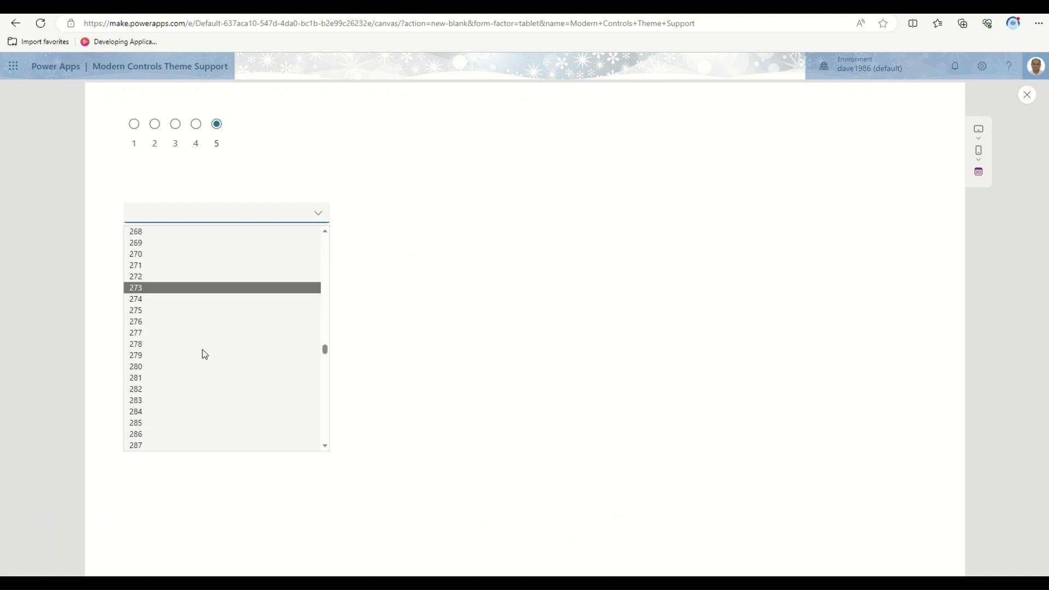
pyautogui.scroll(-20, 202, 353)
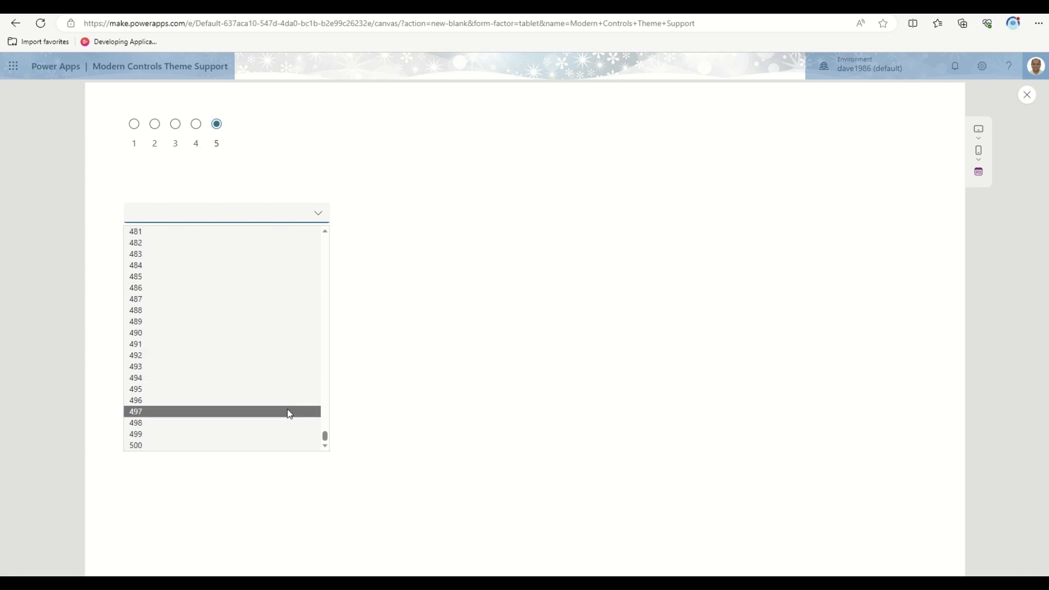
pyautogui.moveTo(326, 436); pyautogui.dragTo(319, 187)
pyautogui.click(202, 333)
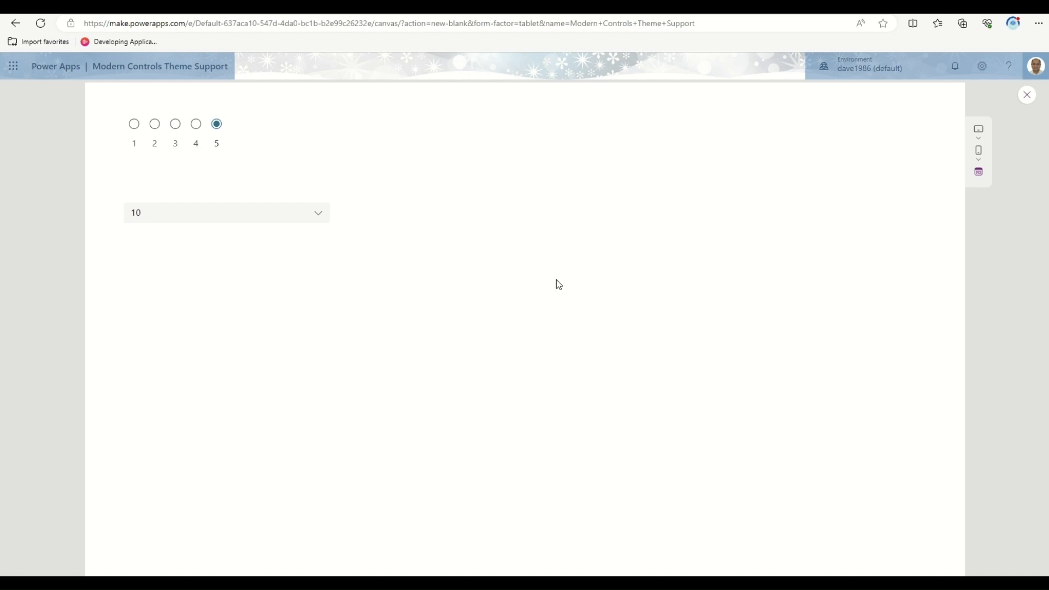
pyautogui.click(1024, 101)
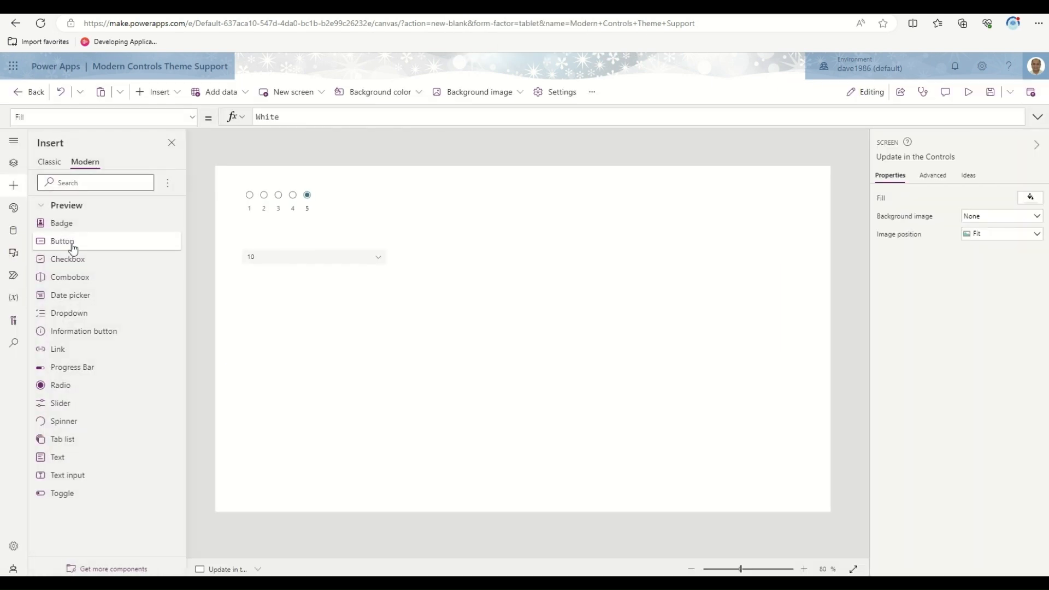
# Insert a modern Combobox beside the radio control at about X 466, Y 48, and set its Items to the copied 1 to 500 list.
pyautogui.click(81, 280)
pyautogui.moveTo(251, 192); pyautogui.dragTo(443, 196)
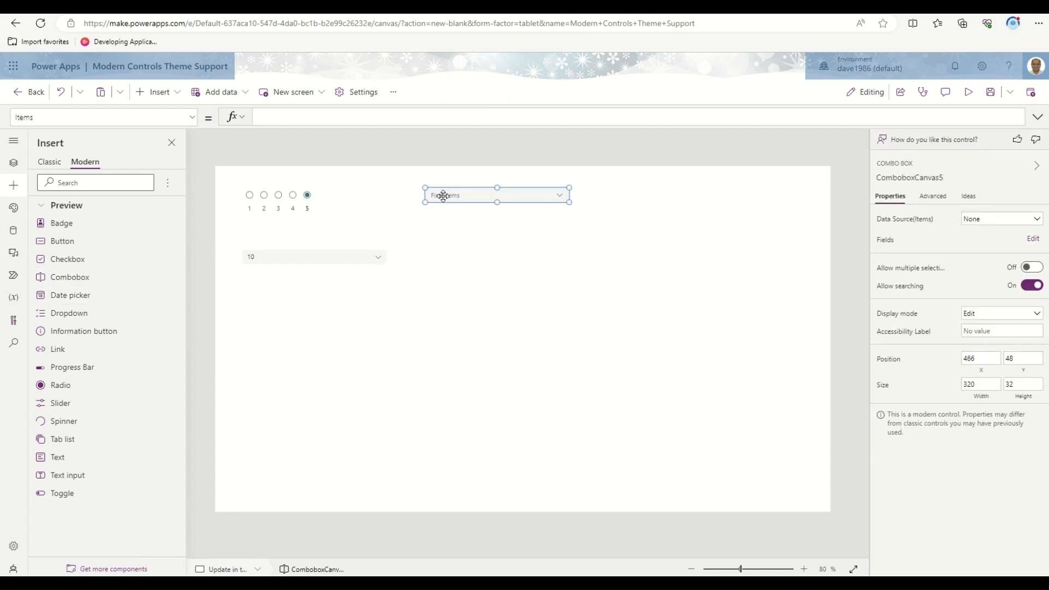
pyautogui.click(96, 117)
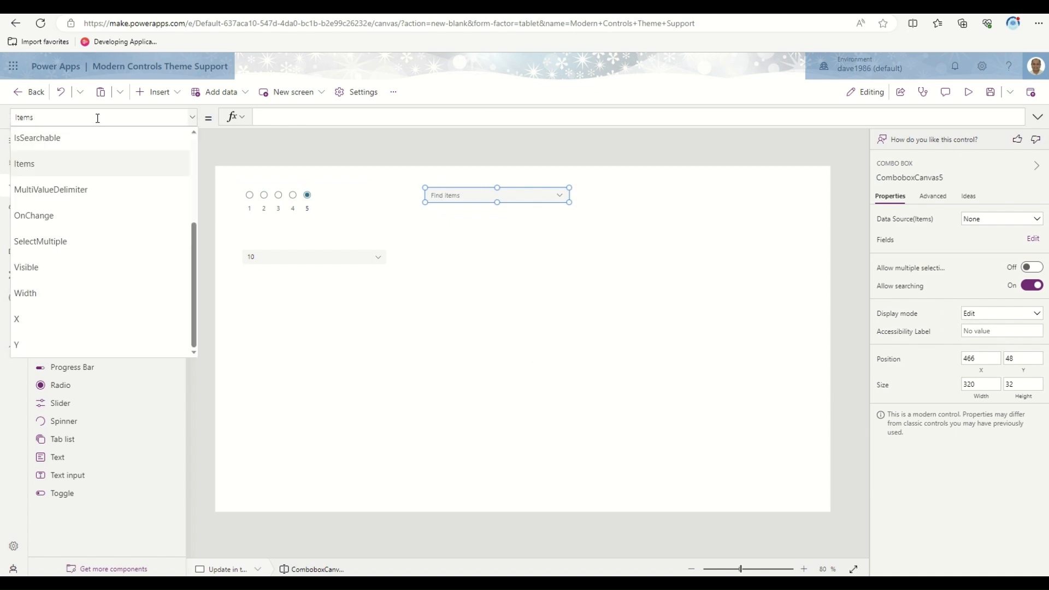
pyautogui.click(294, 117)
pyautogui.hotkey('ctrl', 'v')
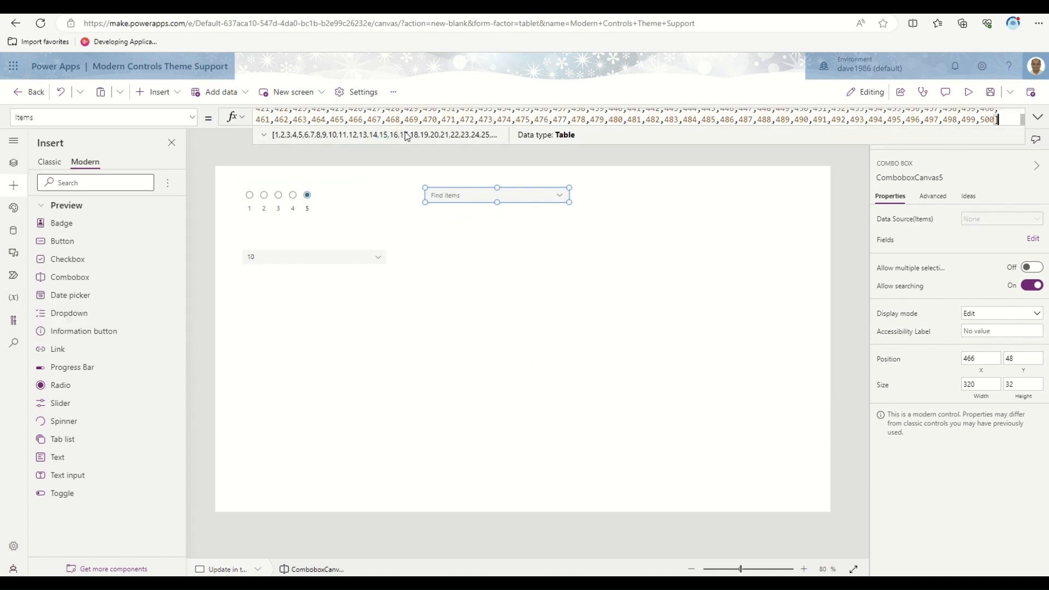
pyautogui.click(632, 223)
# Preview the app and choose 1 in the combo box.
pyautogui.click(969, 92)
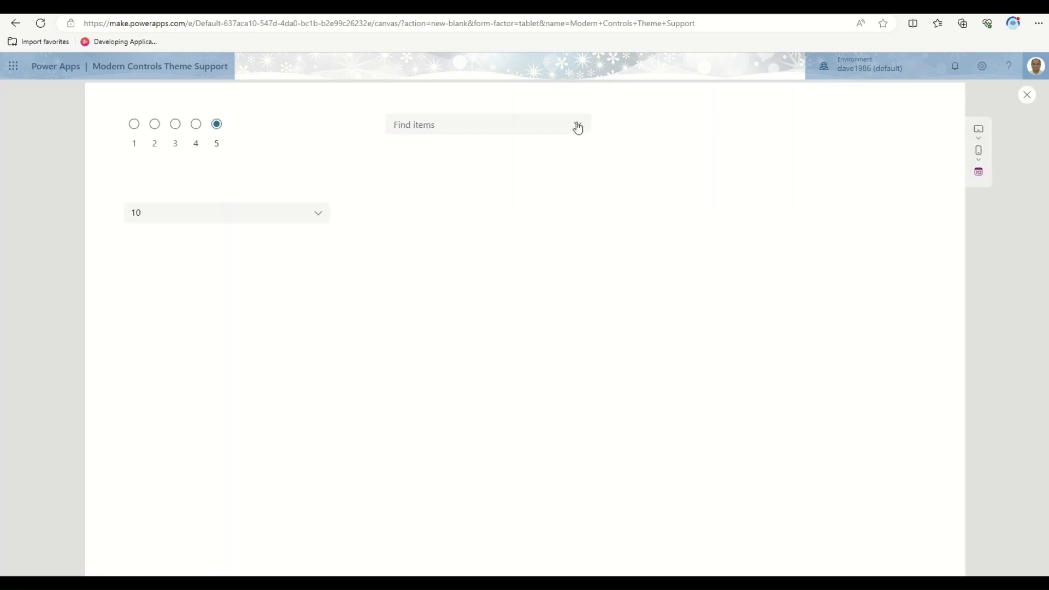
pyautogui.click(578, 128)
pyautogui.click(522, 234)
pyautogui.click(481, 130)
pyautogui.click(585, 133)
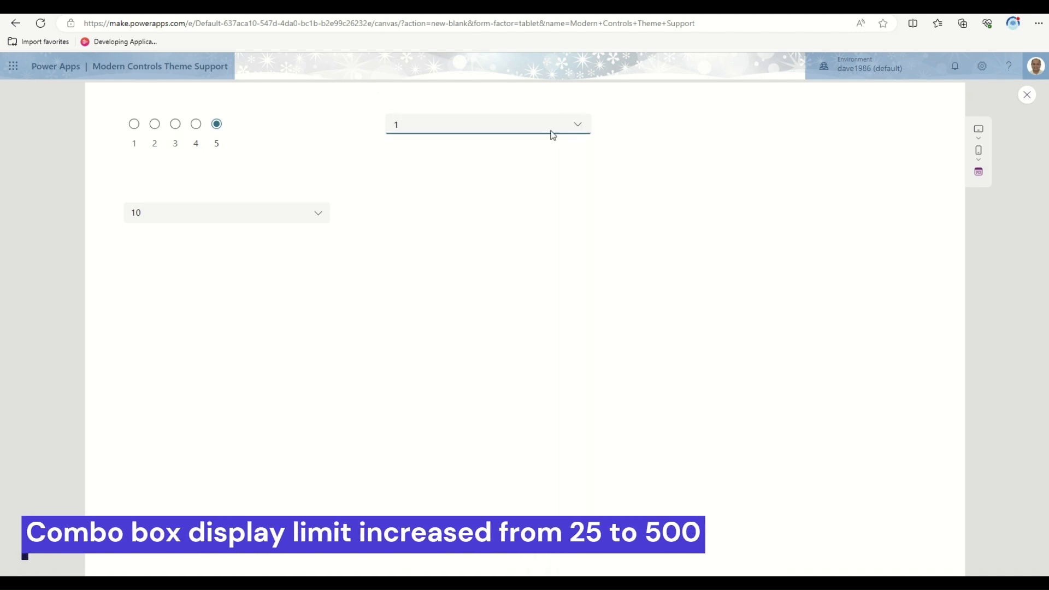
# Browse the combo box's long item list, briefly check the dropdown, and return to editing.
pyautogui.click(582, 123)
pyautogui.scroll(-20, 633, 376)
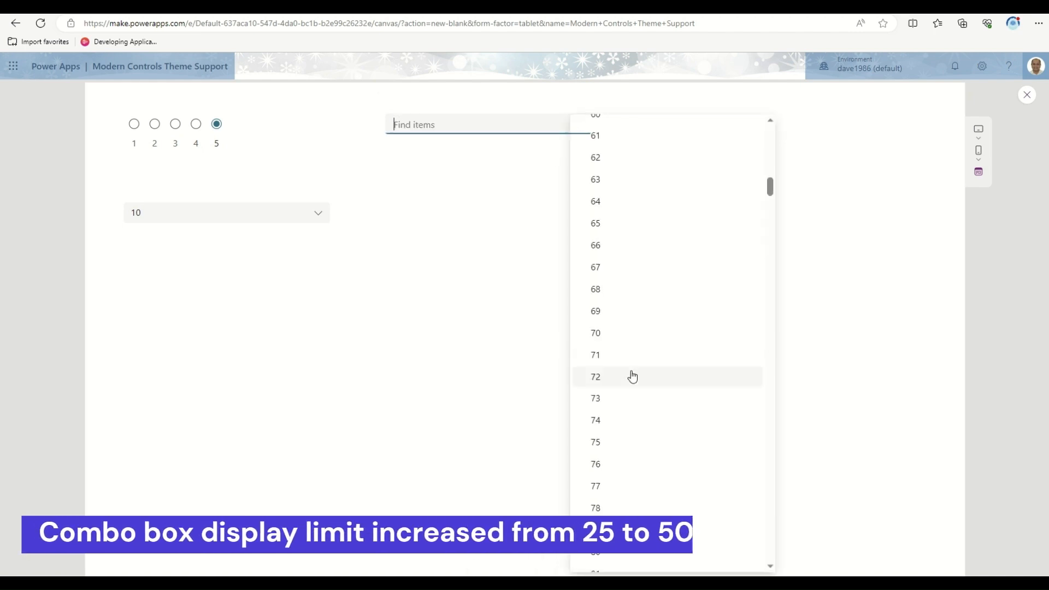
pyautogui.scroll(10, 632, 377)
pyautogui.click(435, 302)
pyautogui.click(314, 213)
pyautogui.click(314, 212)
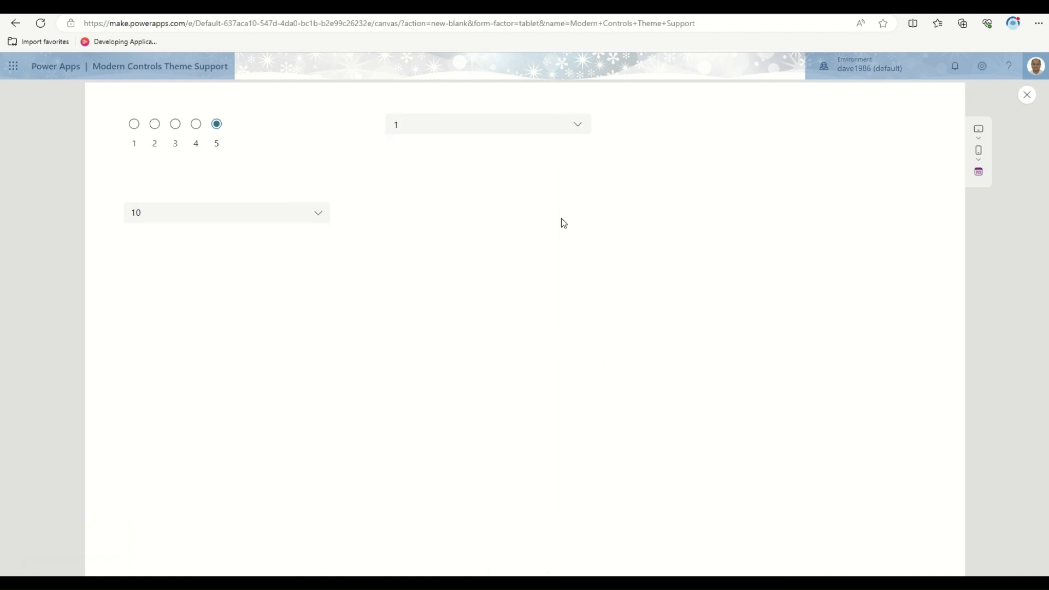
pyautogui.click(1031, 94)
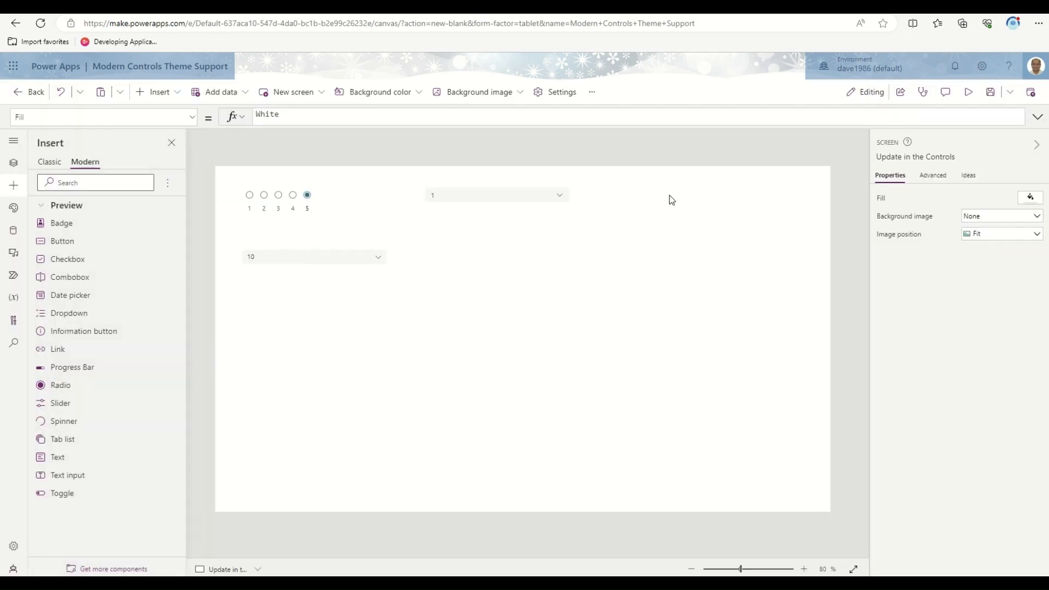
# Insert a modern Button and place it below the combo box at about X 478, Y 186.
pyautogui.click(61, 241)
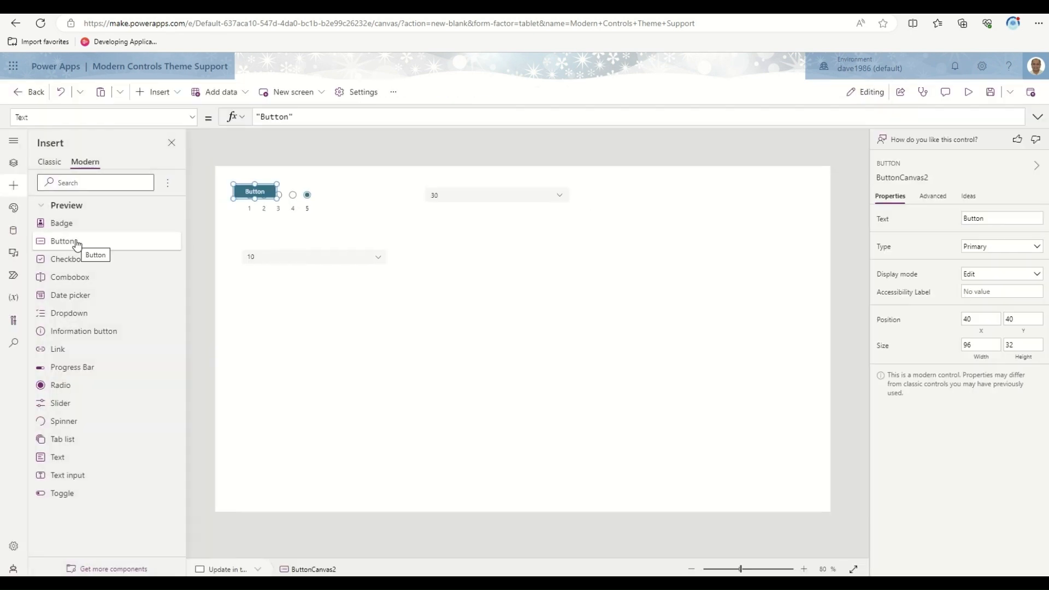
pyautogui.moveTo(257, 190); pyautogui.dragTo(443, 259)
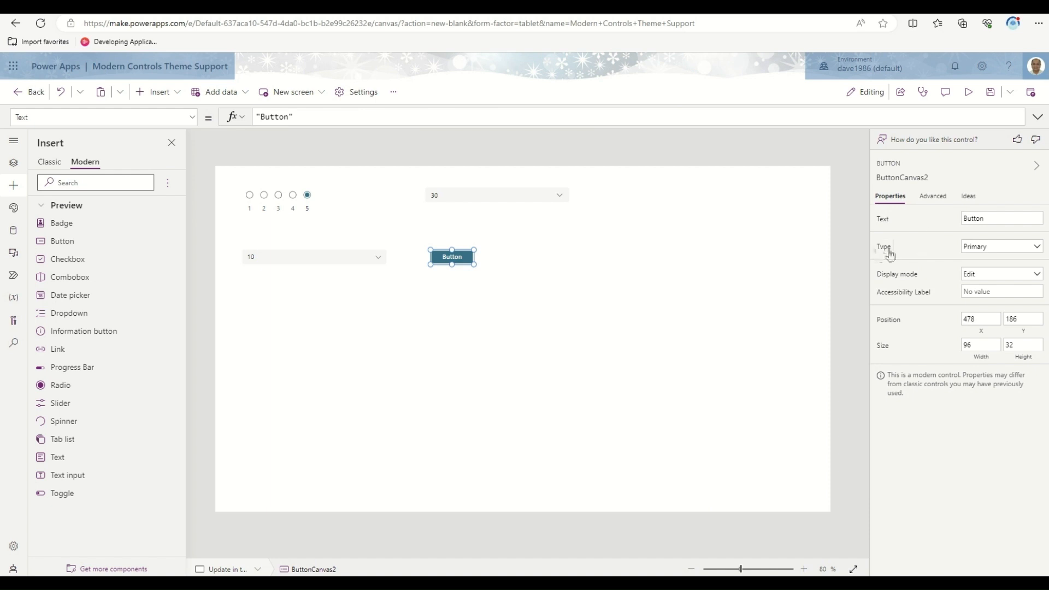
# Switch the button's type to Secondary and back to Primary to compare the two variants.
pyautogui.click(1039, 249)
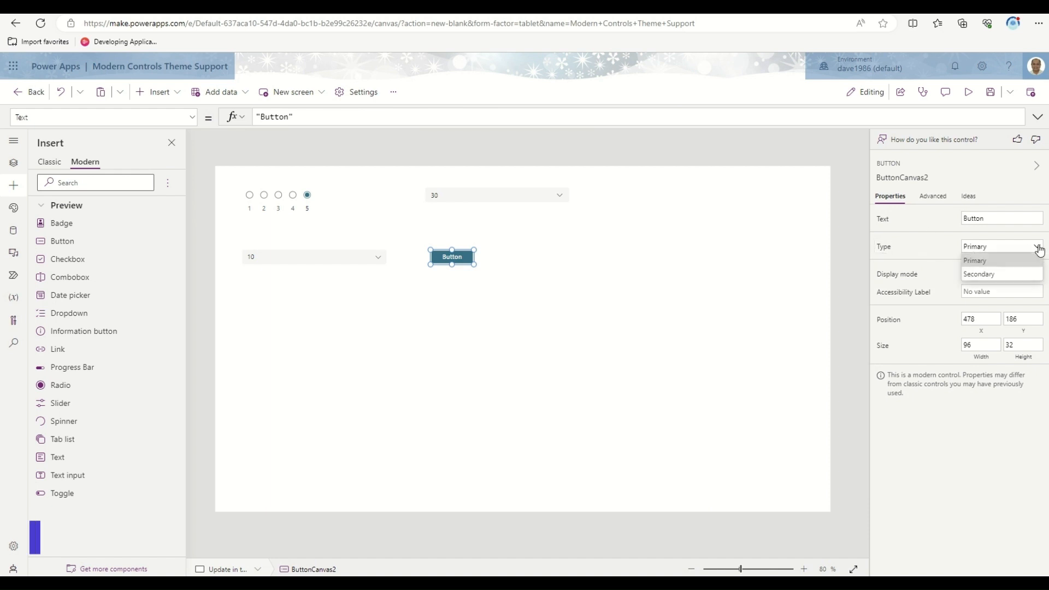
pyautogui.click(983, 276)
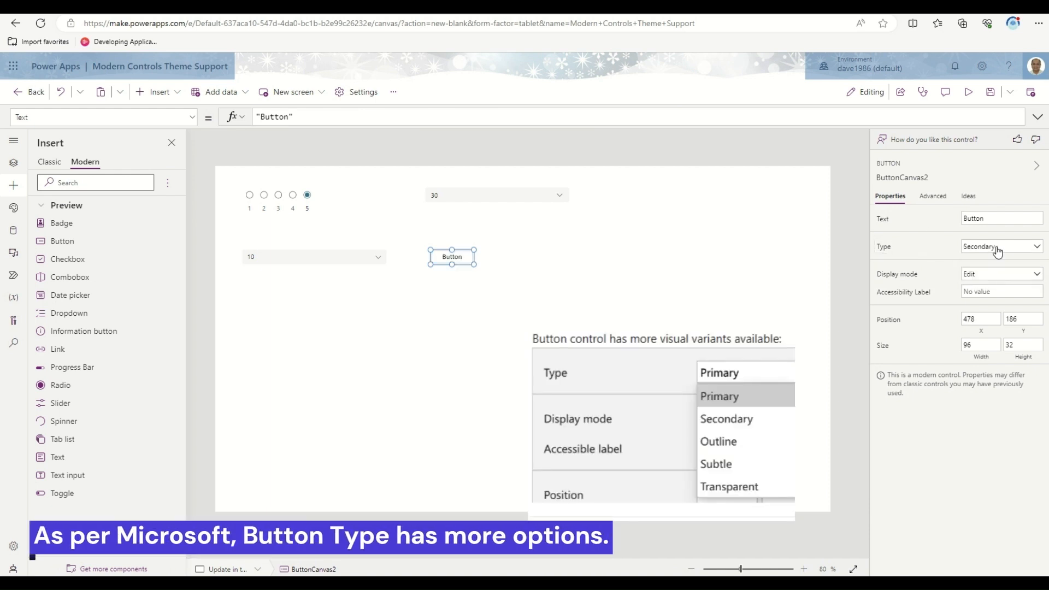
pyautogui.click(998, 249)
pyautogui.click(982, 262)
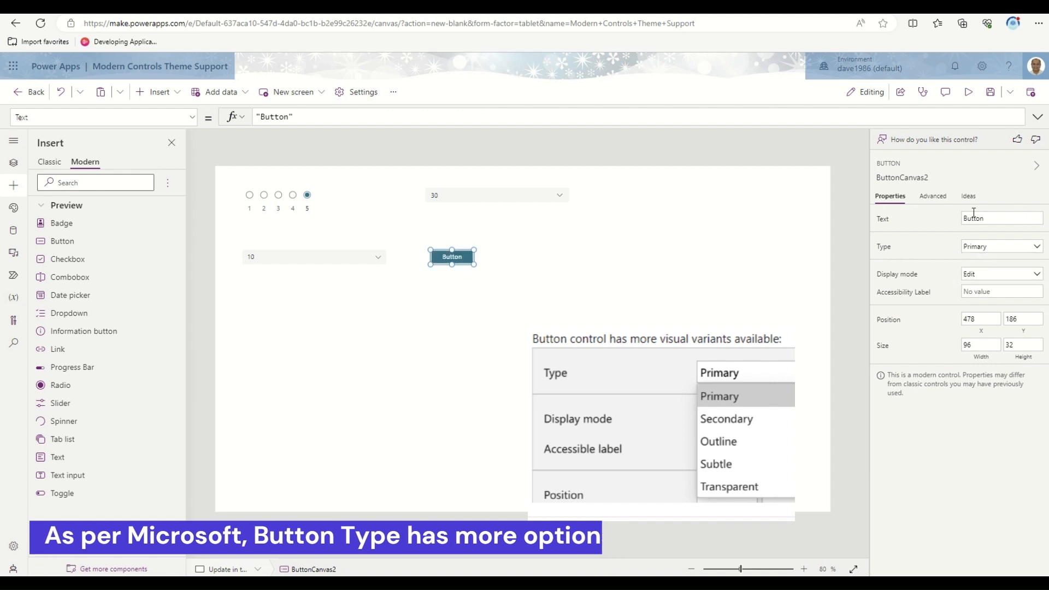